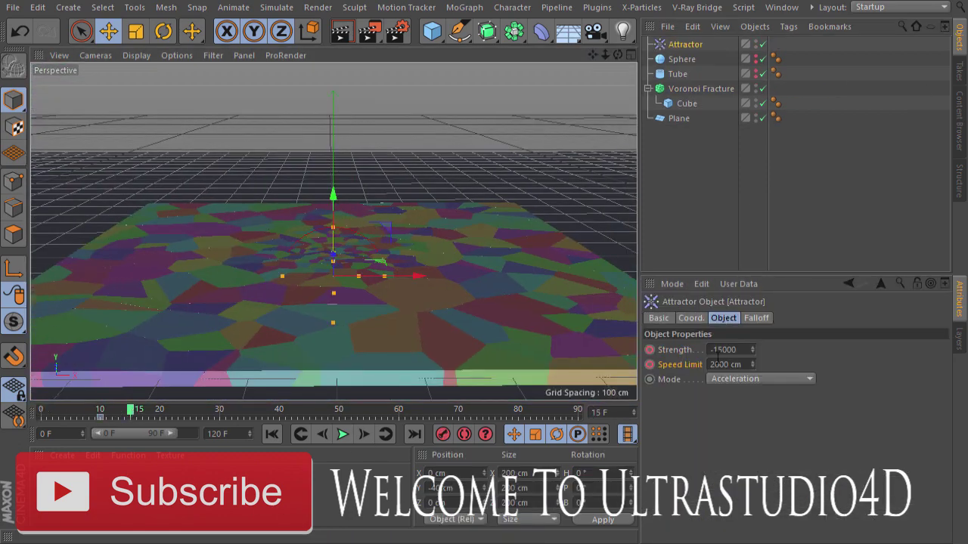
Review the finished demo's attractor falloff settings before starting from an empty scene.
left_click(756, 318)
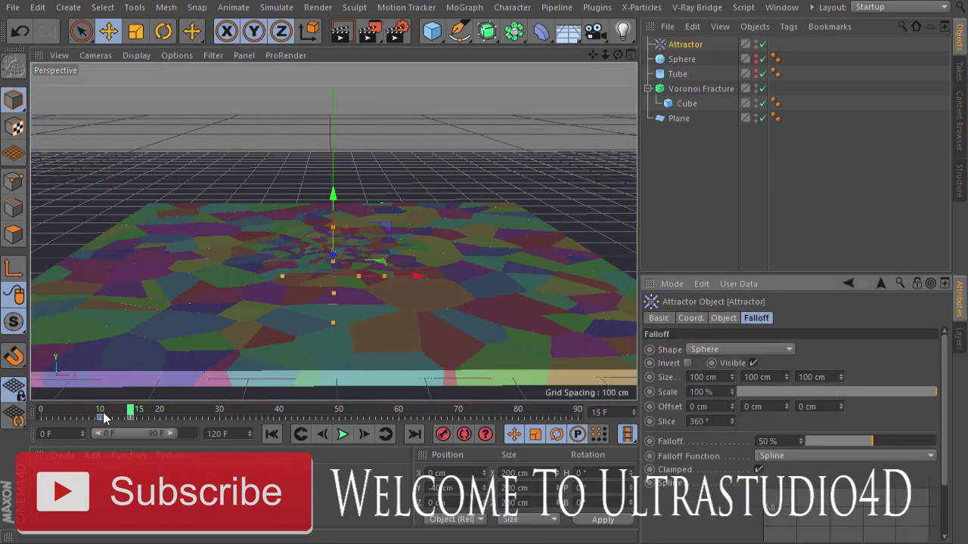
right_click(679, 120)
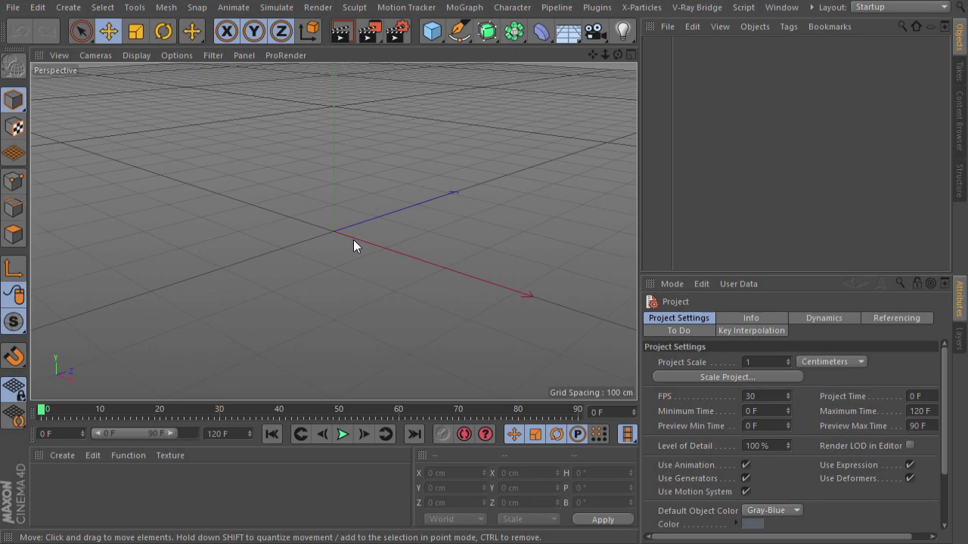
Add a Plane with 4000 cm width and height.
left_click_drag(431, 30, 549, 80)
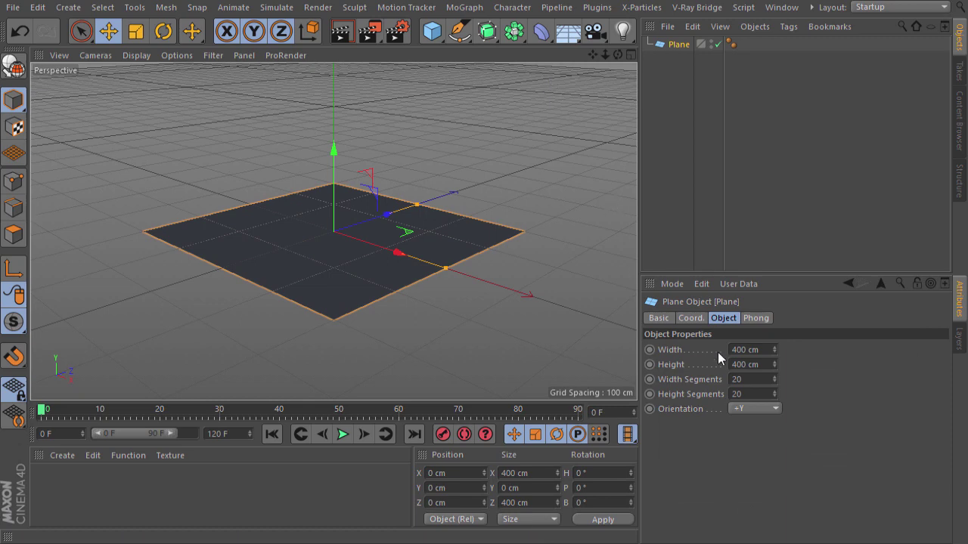
left_click(746, 350)
type("4000")
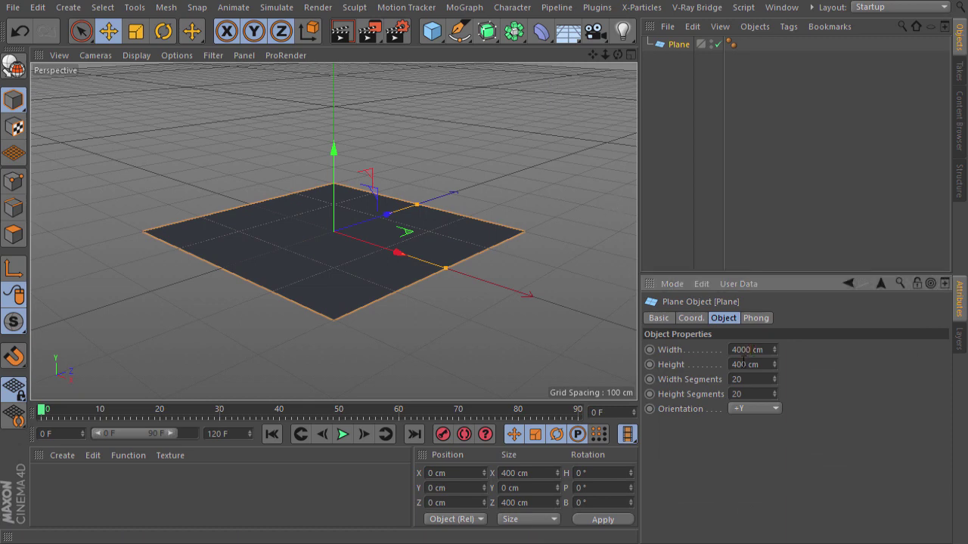
left_click(746, 364)
type("0")
key("Return")
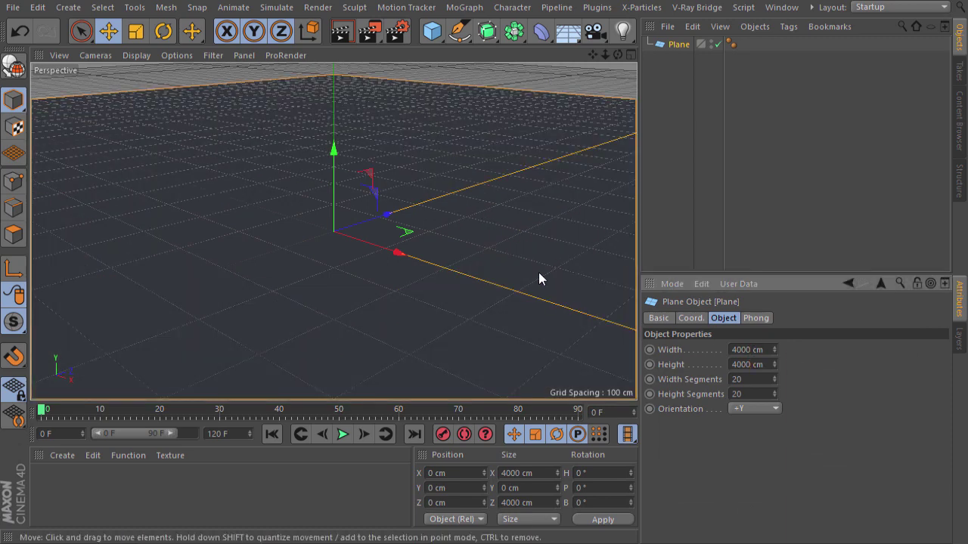
Add a Cube sized 1000 × 20 × 1000 cm.
left_click(432, 30)
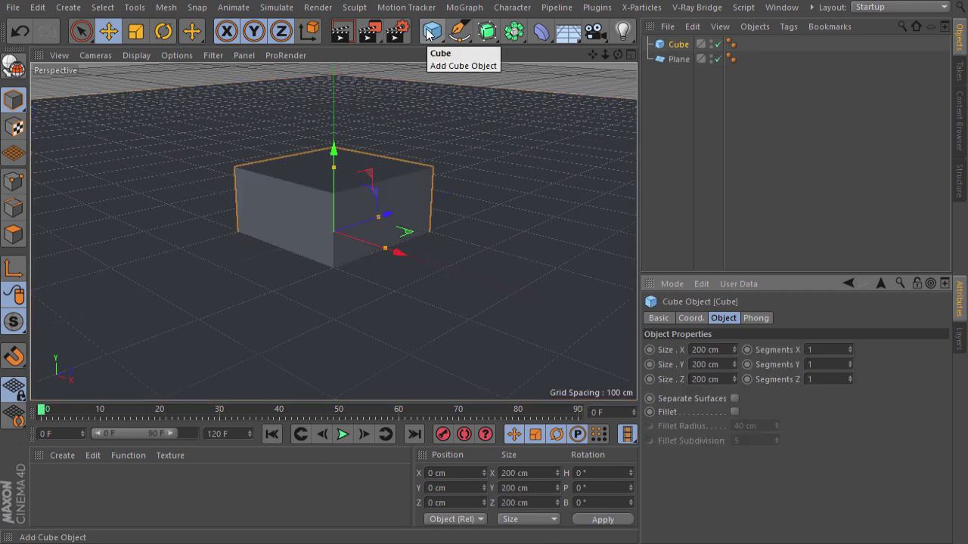
left_click_drag(722, 366, 661, 371)
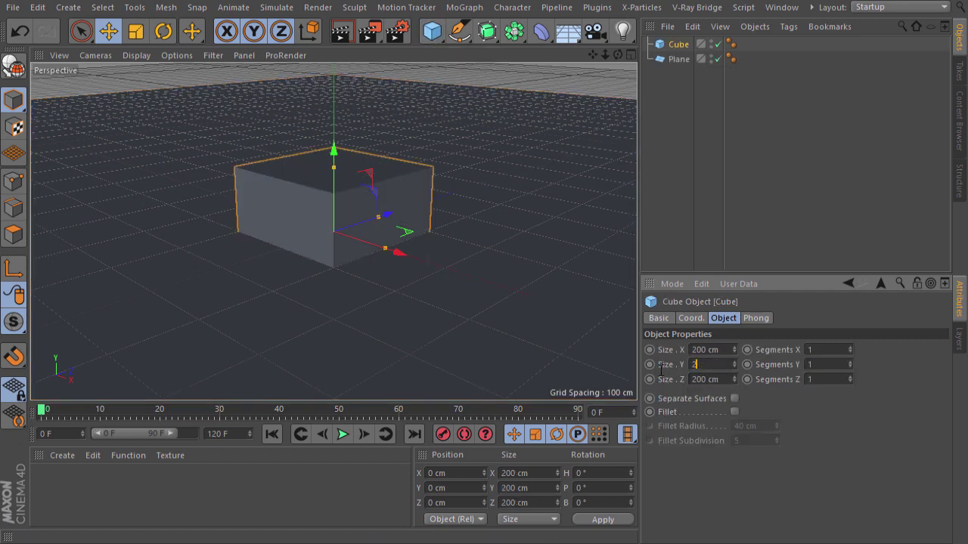
type("0")
left_click_drag(722, 349, 677, 354)
type("1000")
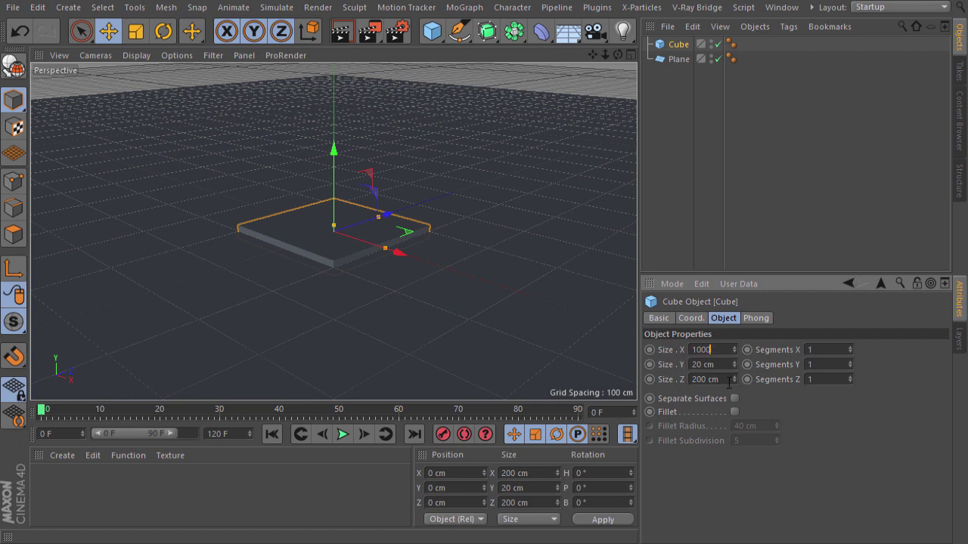
left_click_drag(727, 379, 705, 386)
type("1000")
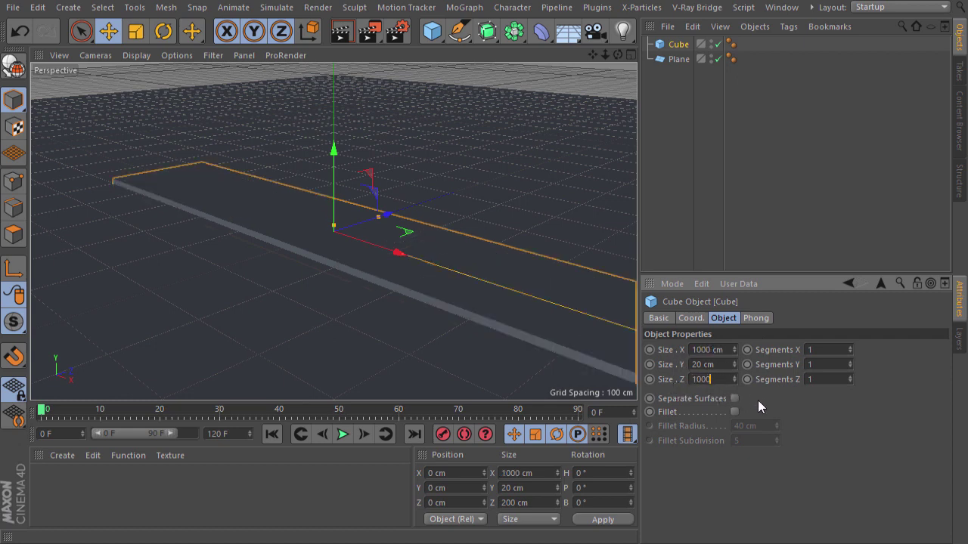
key("Return")
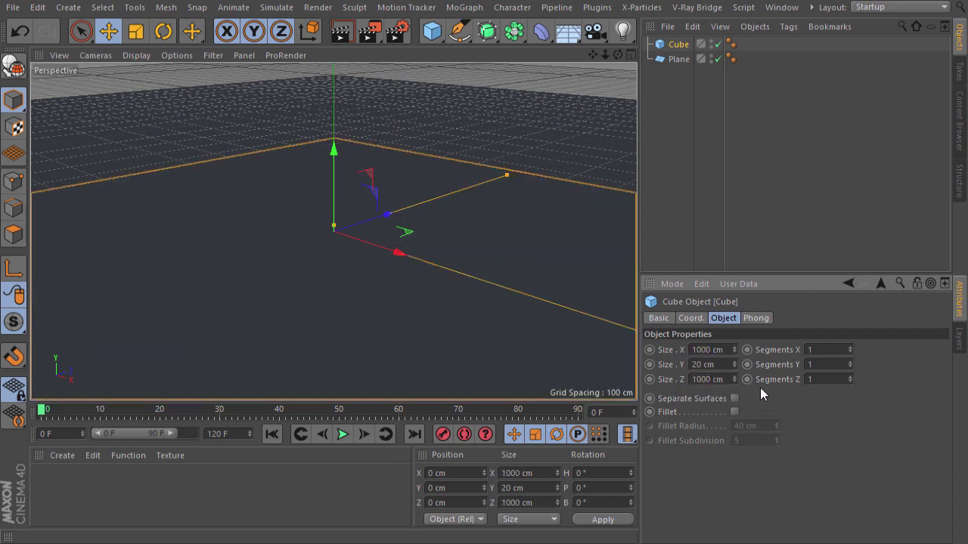
Lower the Plane to Y −10 cm and orbit around the slab.
left_click(686, 60)
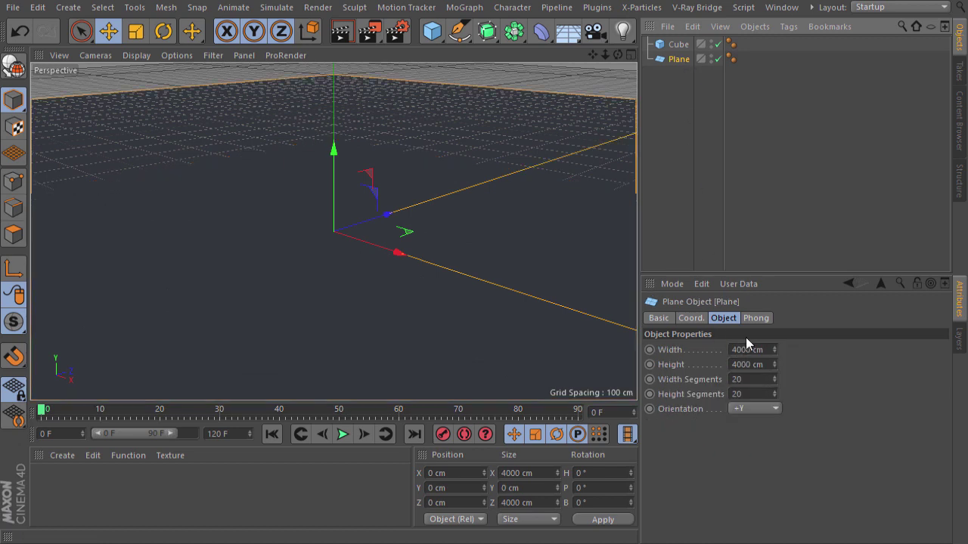
left_click(694, 318)
type("-10")
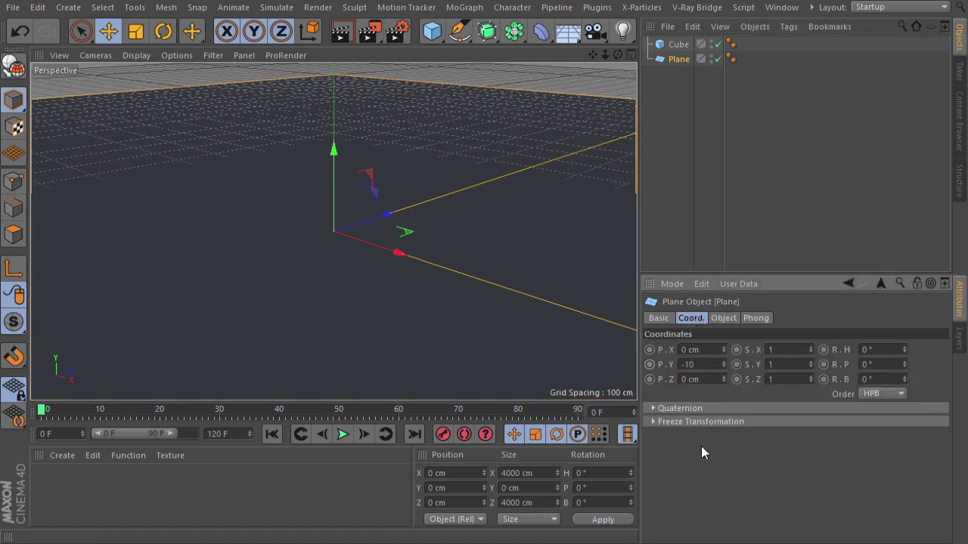
key("Return")
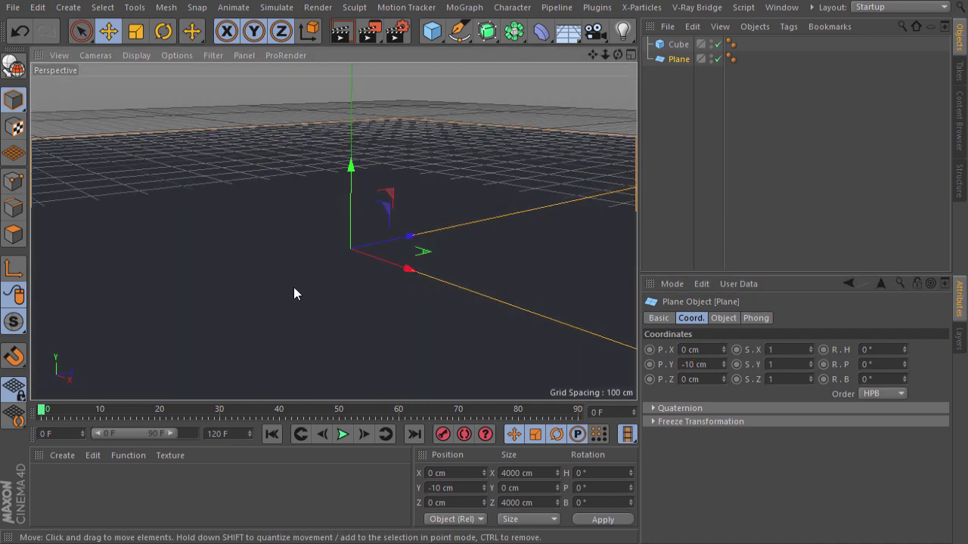
mouse_move(293, 294)
left_mouse_down("alt")
mouse_move(328, 306)
mouse_move(324, 328)
mouse_move(323, 306)
mouse_move(244, 336)
mouse_move(352, 291)
mouse_move(331, 281)
mouse_move(328, 255)
mouse_move(401, 270)
mouse_move(441, 259)
mouse_move(384, 244)
mouse_move(371, 292)
mouse_move(388, 266)
left_mouse_up("alt")
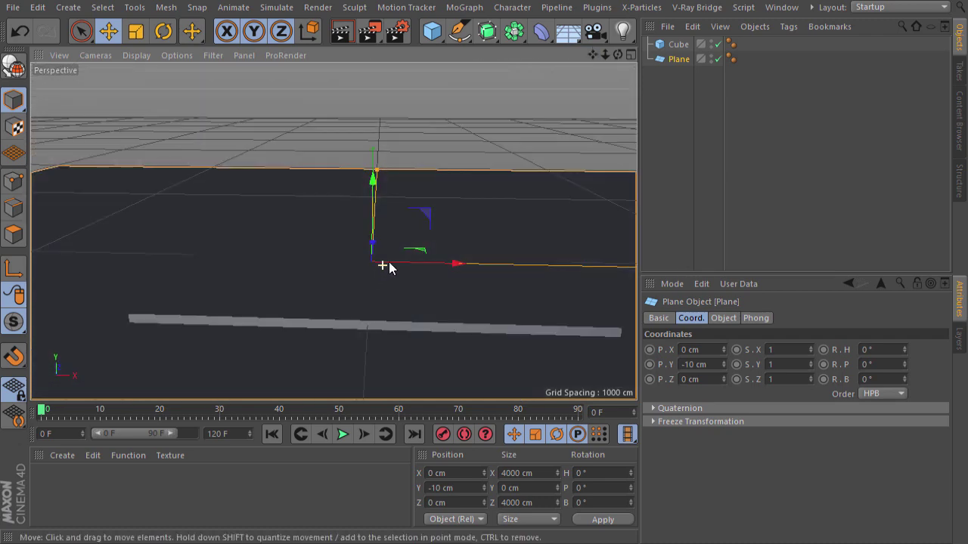
Add a Voronoi Fracture and place the Cube inside it.
left_click(464, 7)
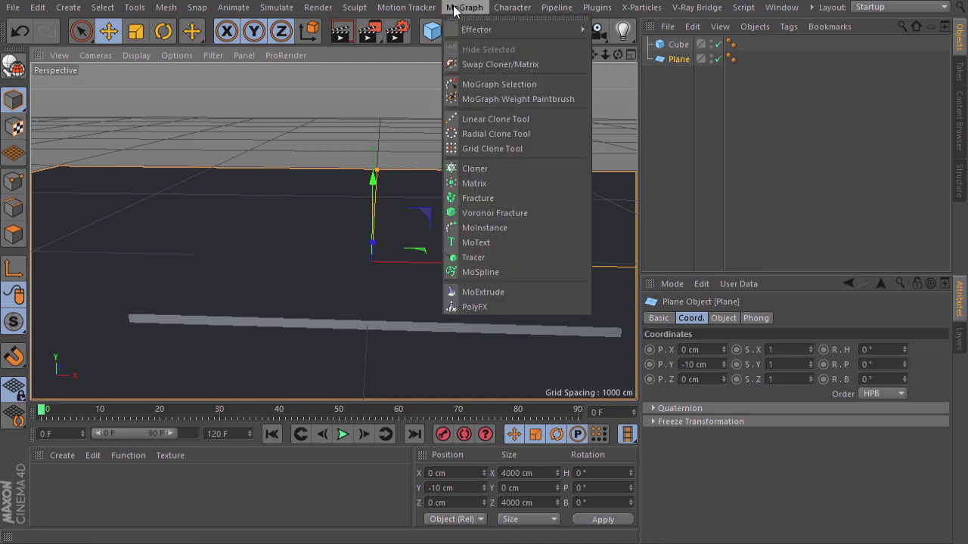
left_click(471, 213)
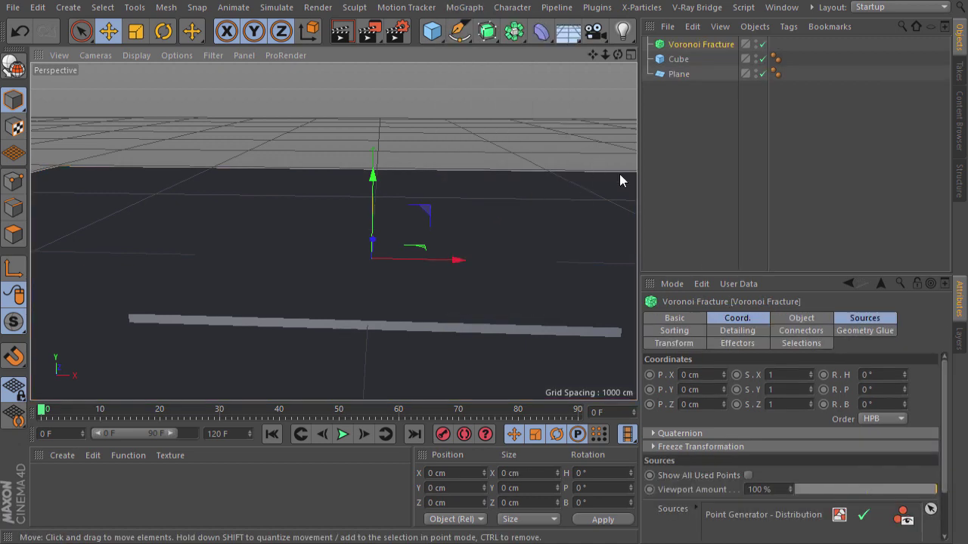
left_click_drag(678, 58, 696, 45)
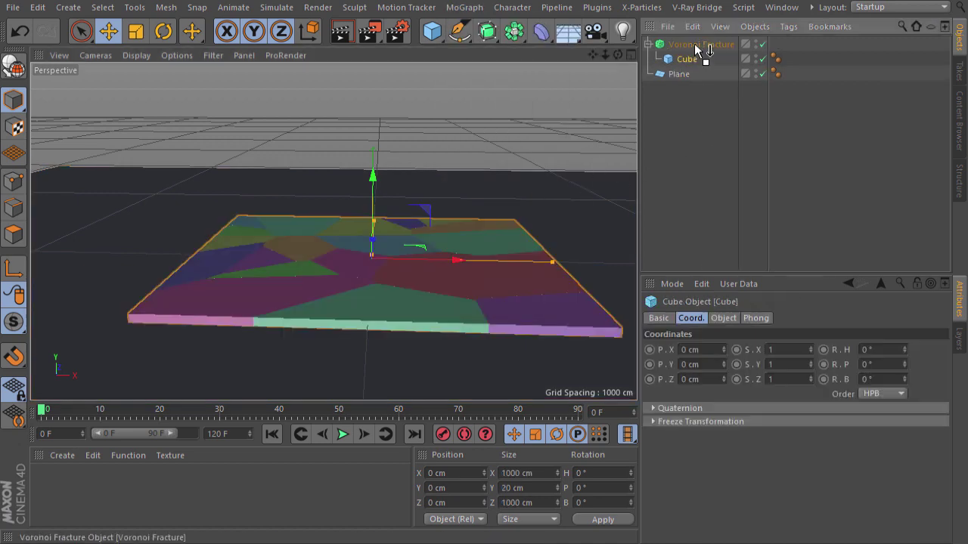
Set the Distribution point source's Point Amount to 200.
left_click(696, 44)
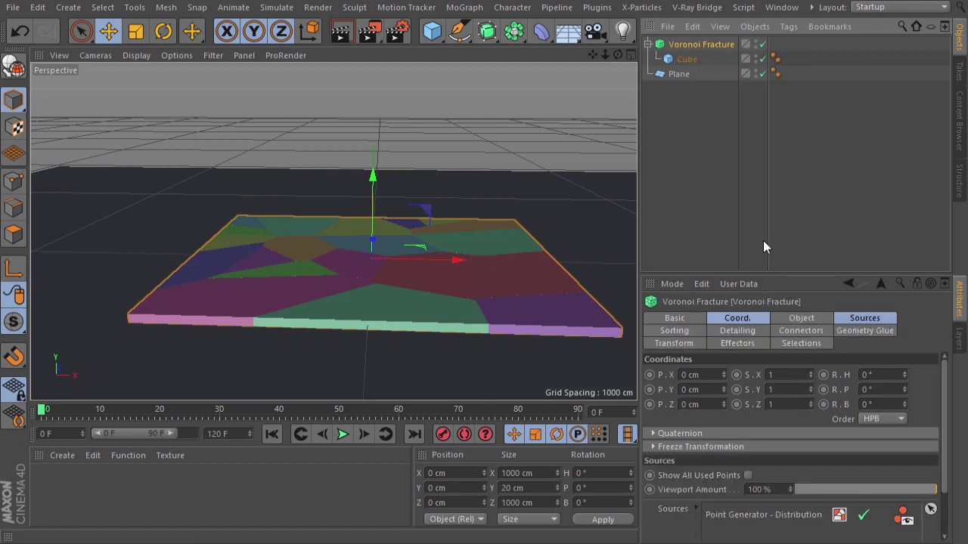
left_click(863, 318)
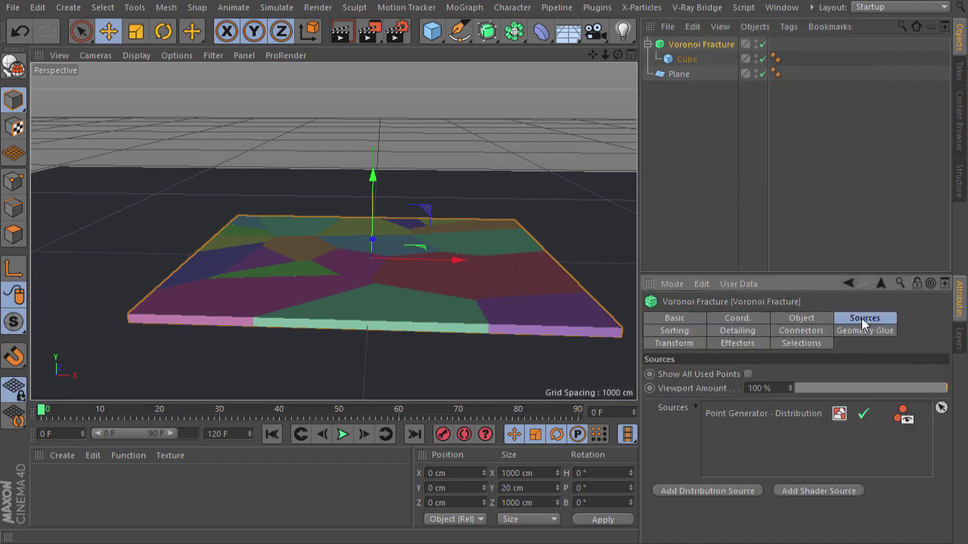
left_click(731, 412)
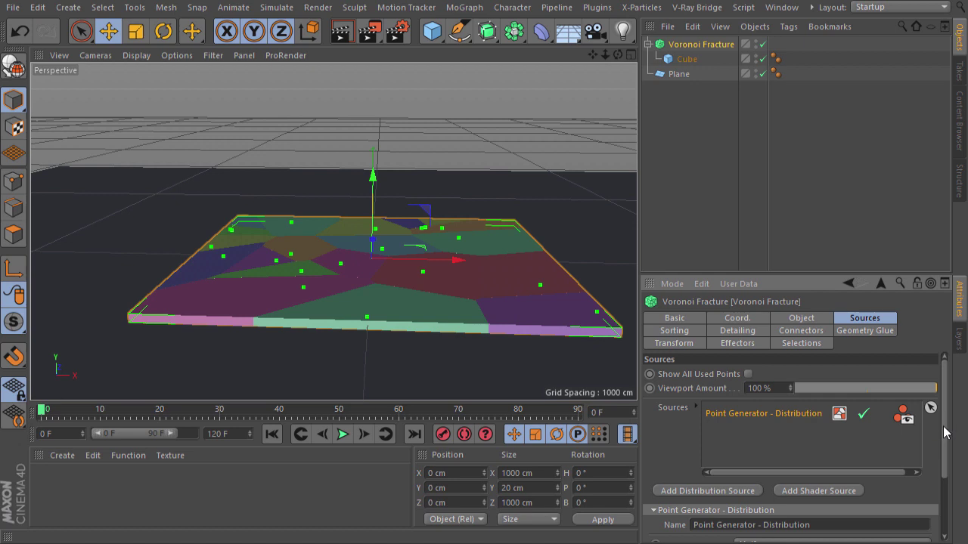
left_click_drag(945, 432, 945, 490)
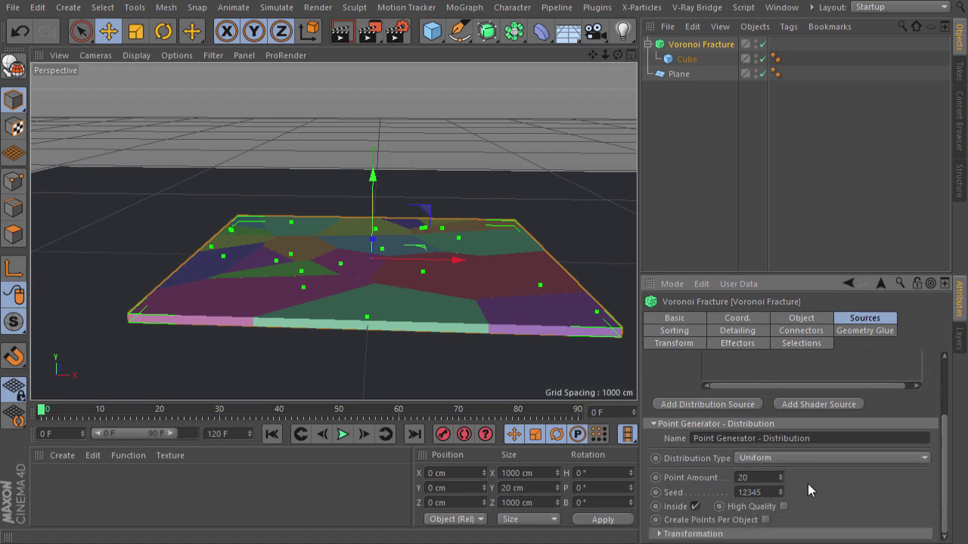
left_click(764, 478)
type("0")
key("Return")
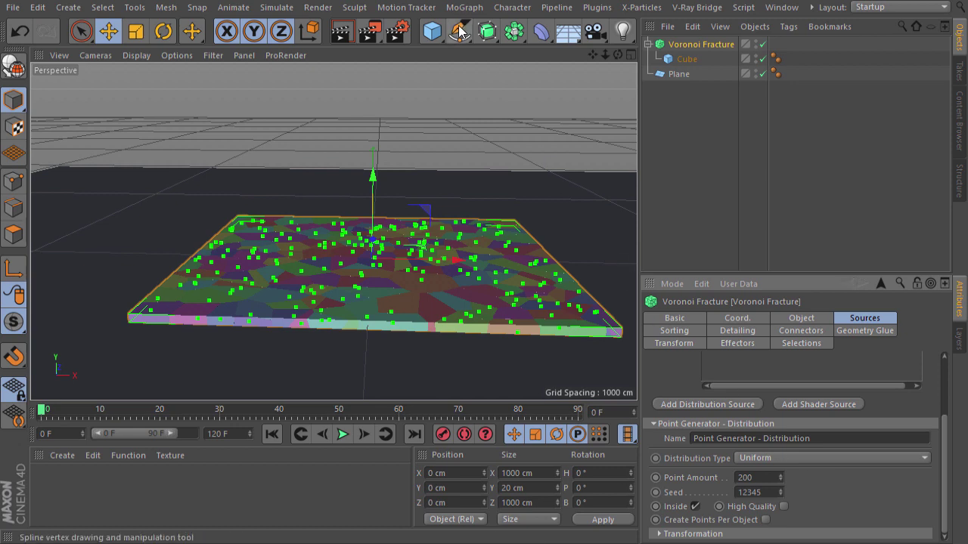
Add a Tube with 125 cm inner and 150 cm outer radius, then zoom in.
left_click(434, 31)
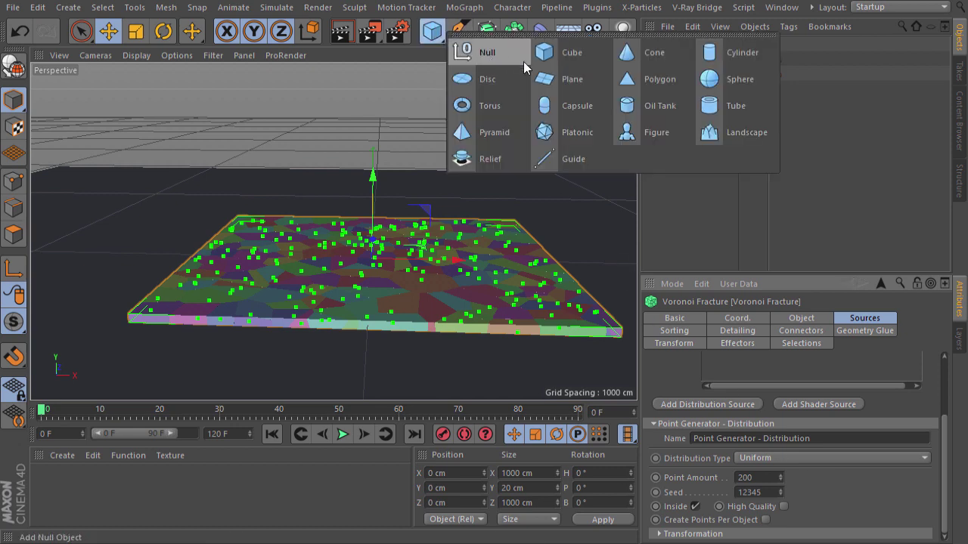
left_click(721, 105)
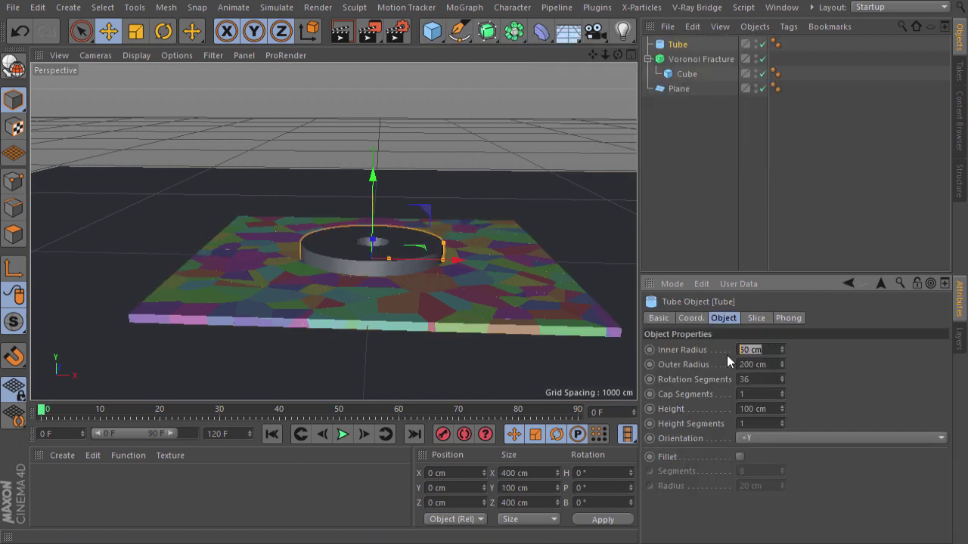
type("125")
key("Tab")
type("150")
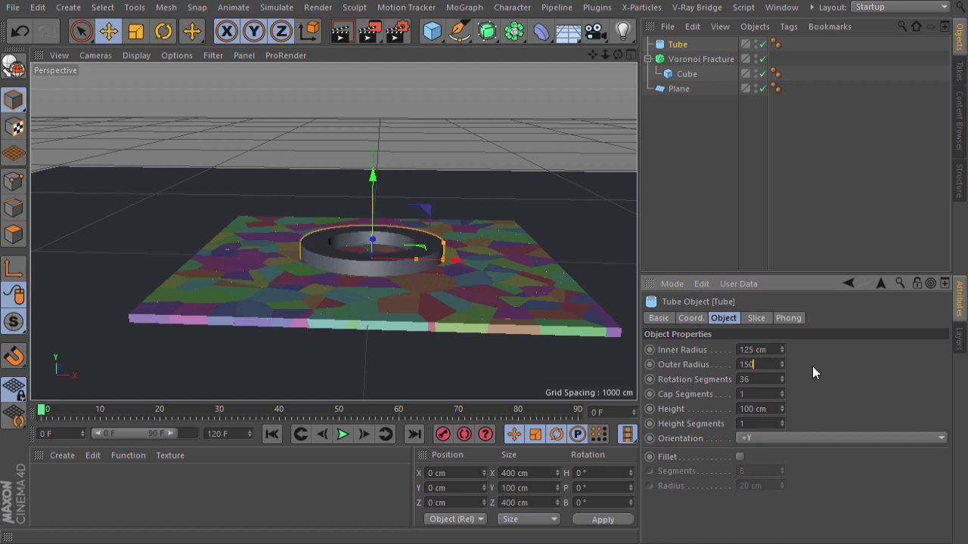
key("Return")
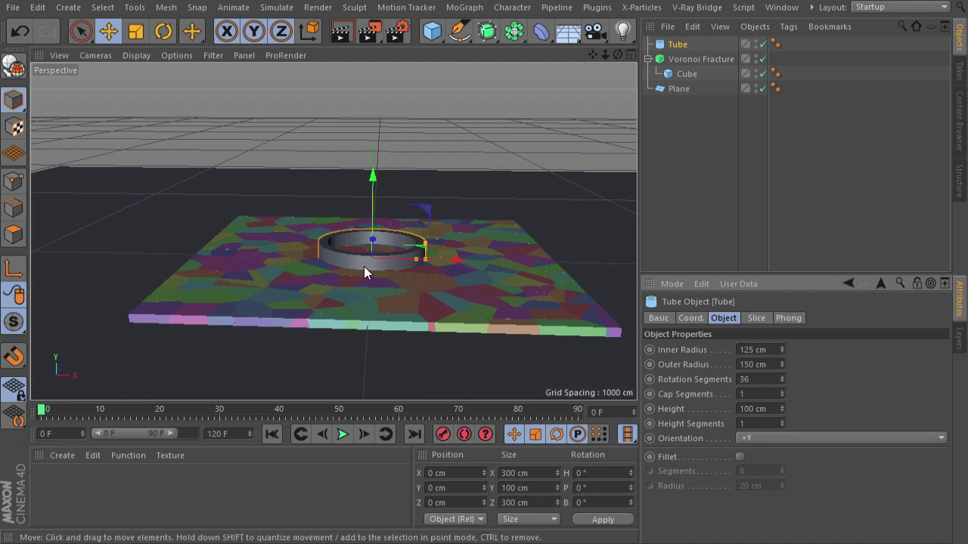
scroll(363, 266, "up", 5)
left_click_drag(364, 266, 426, 295, "alt")
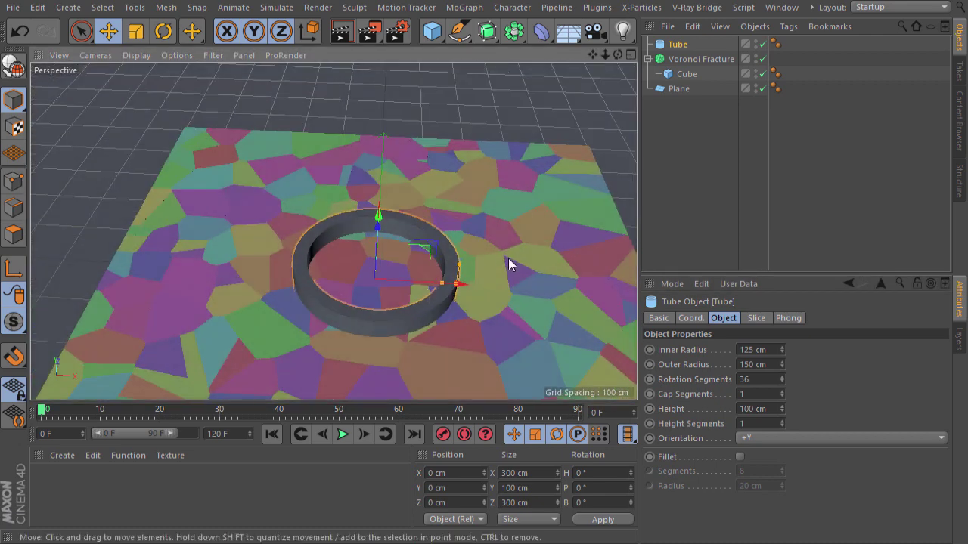
Add the Tube to the Voronoi Fracture's Sources list.
left_click(700, 60)
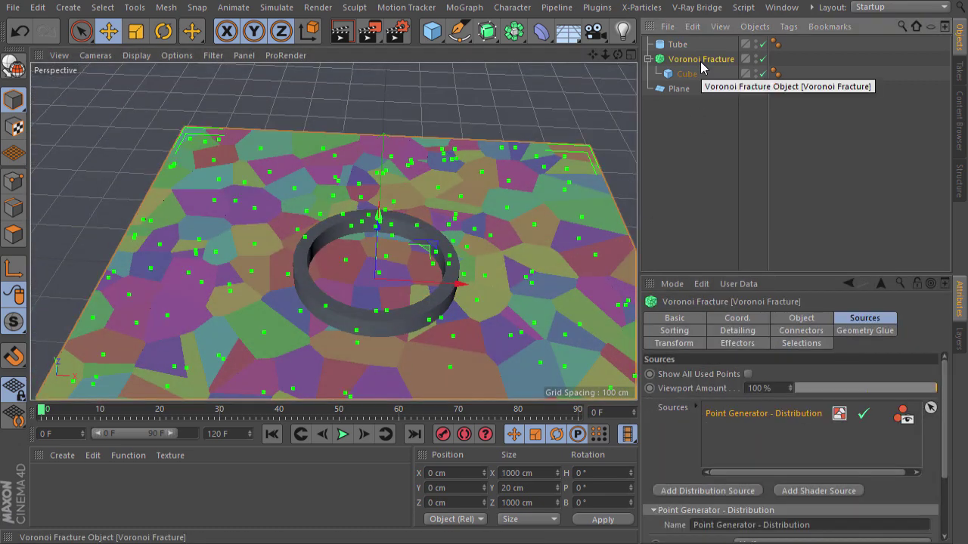
left_click_drag(678, 49, 735, 413)
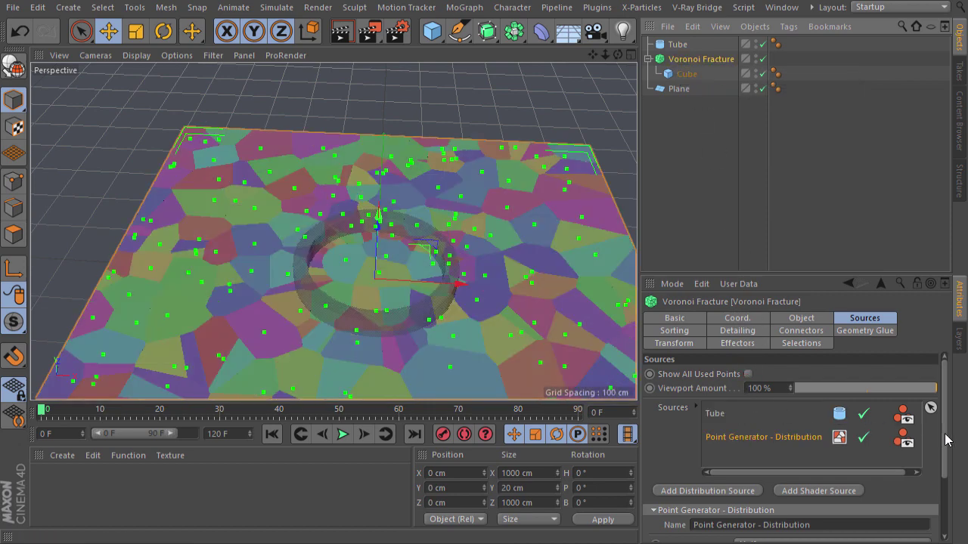
scroll(947, 439, "down", 3)
scroll(945, 499, "up", 3)
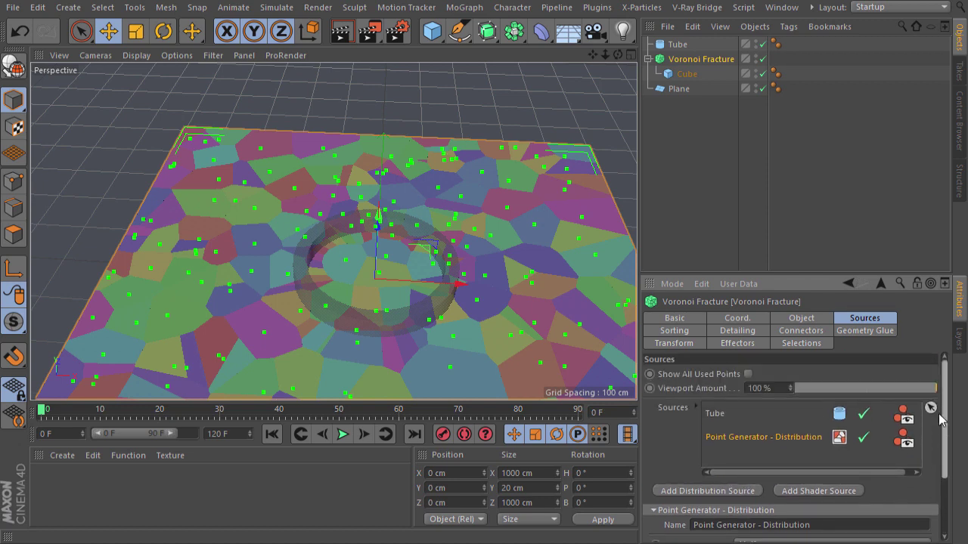
left_click(717, 418)
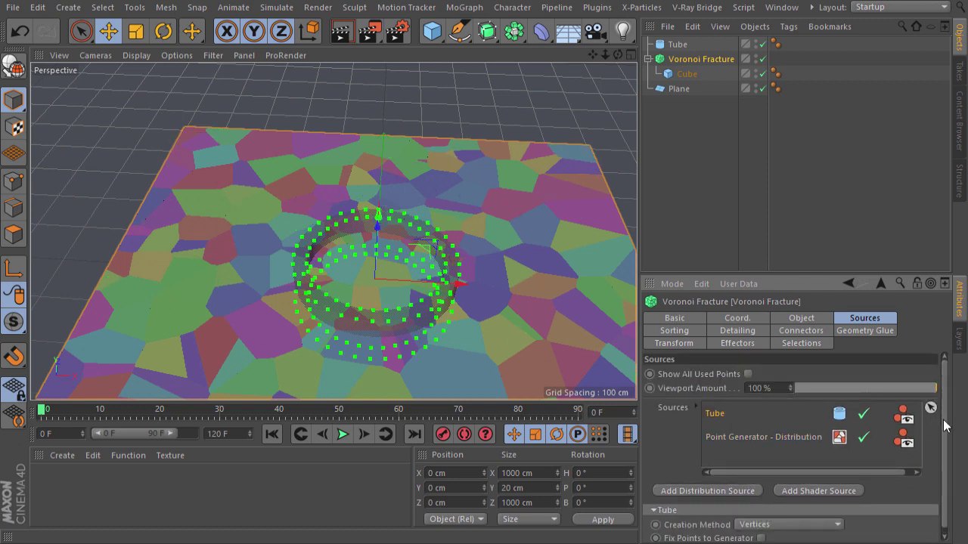
Set the Tube source to Volume creation with 100 points.
scroll(944, 426, "down", 1)
left_click(809, 524)
left_click(787, 509)
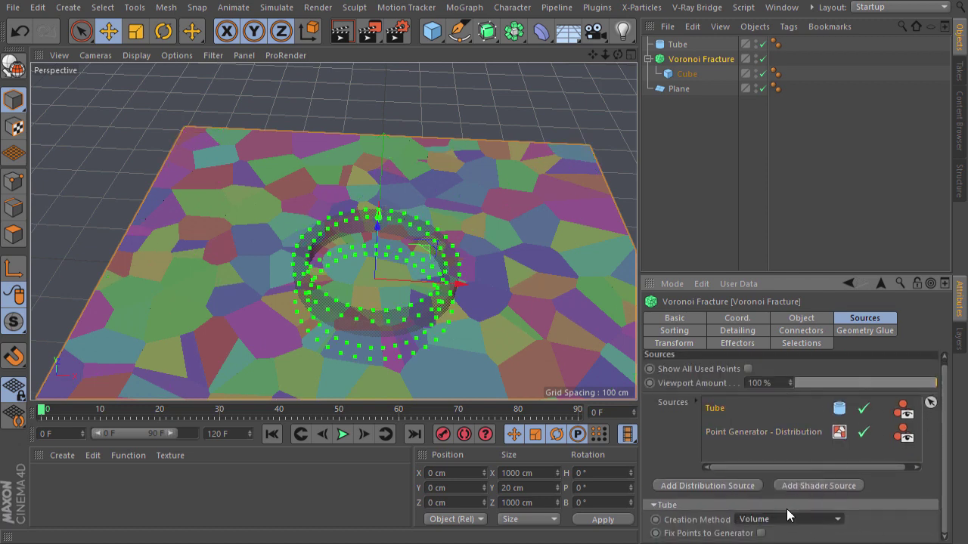
scroll(951, 452, "down", 1)
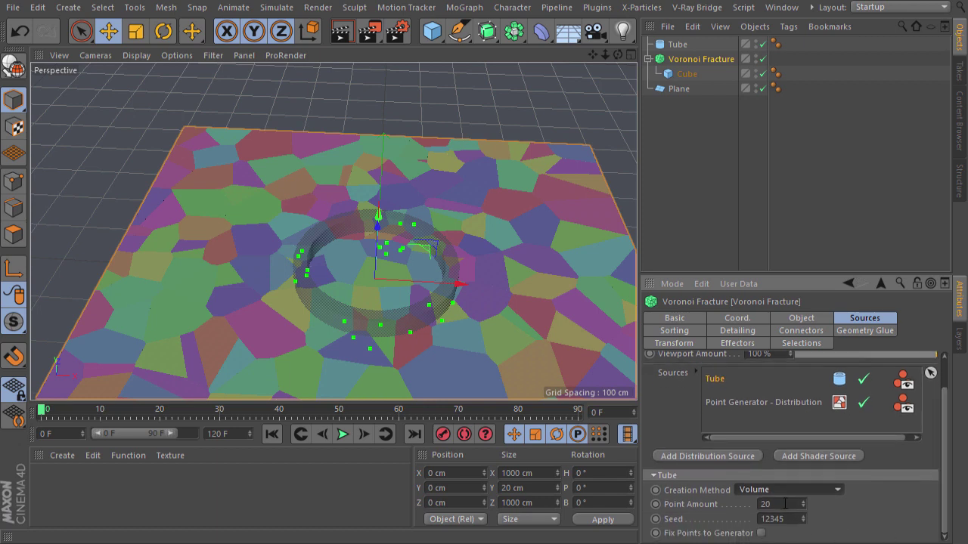
left_click(785, 503)
type("100")
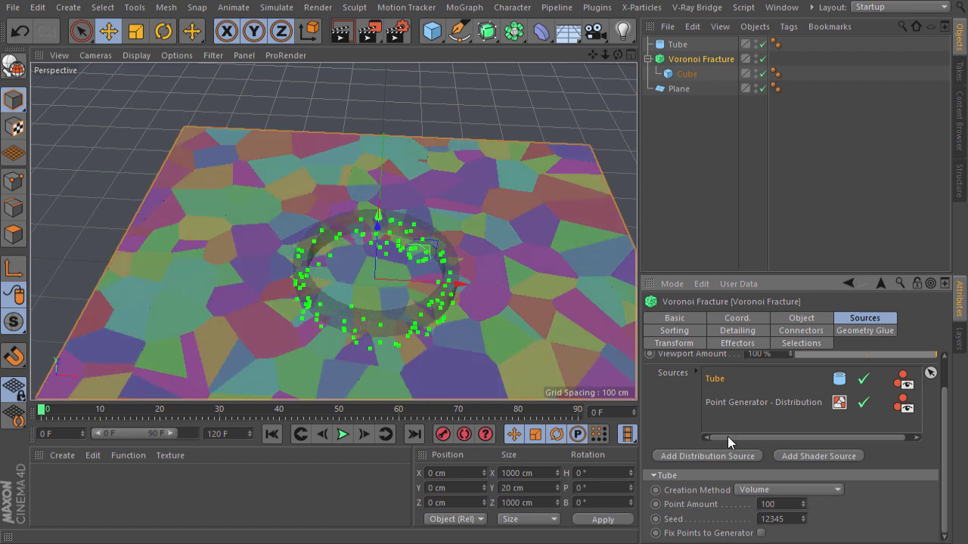
left_click(432, 31)
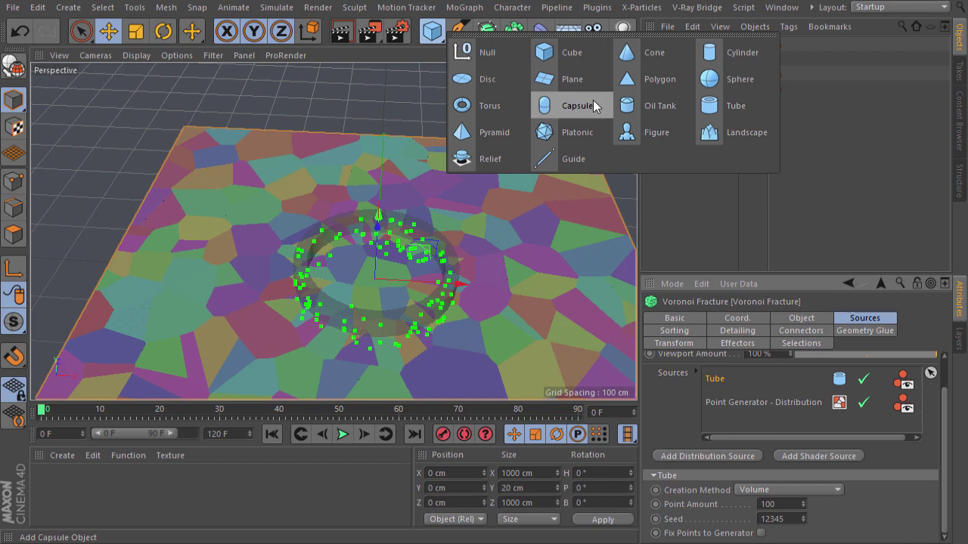
Add a Sphere as a fracture source and make it an Icosahedron.
left_click(730, 78)
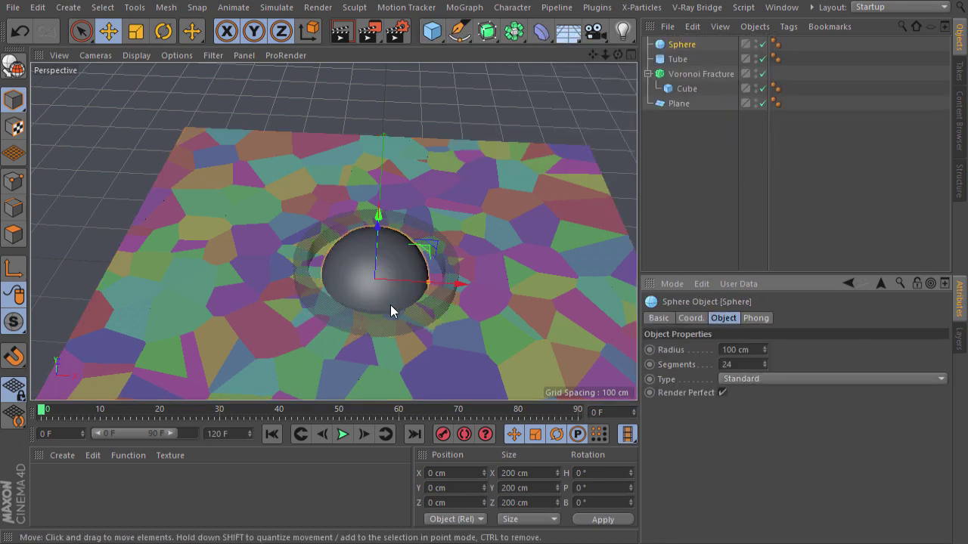
left_click_drag(390, 305, 377, 306, "alt")
left_click(702, 73)
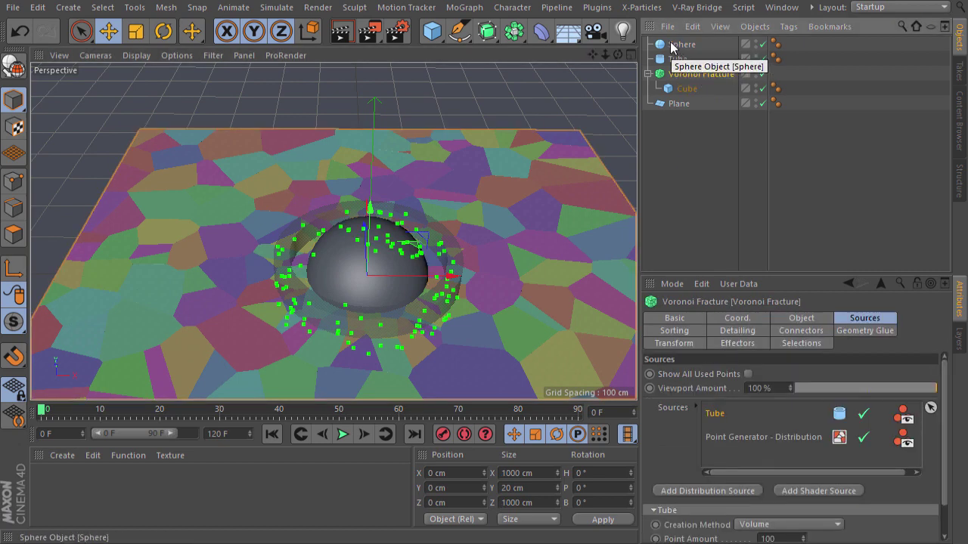
left_click_drag(670, 45, 701, 66)
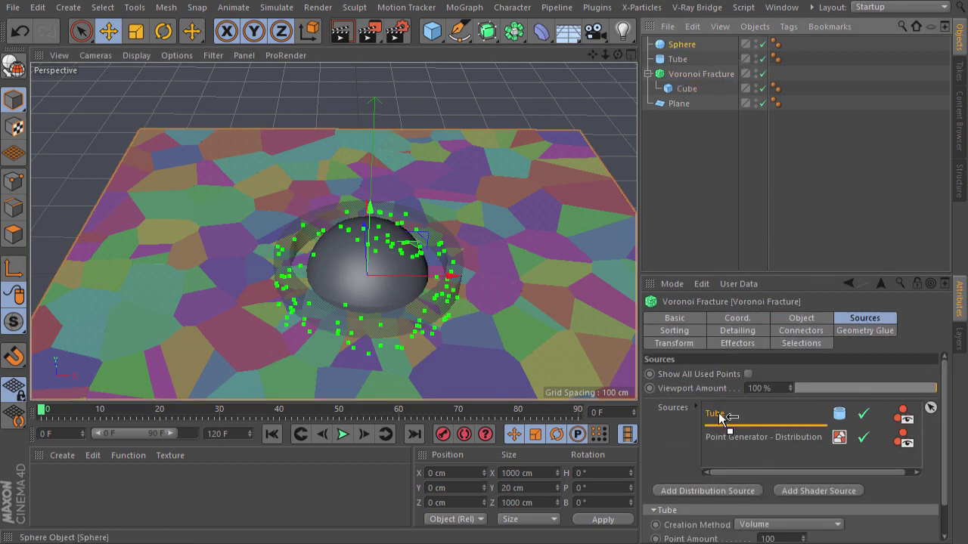
left_click_drag(738, 409, 718, 408)
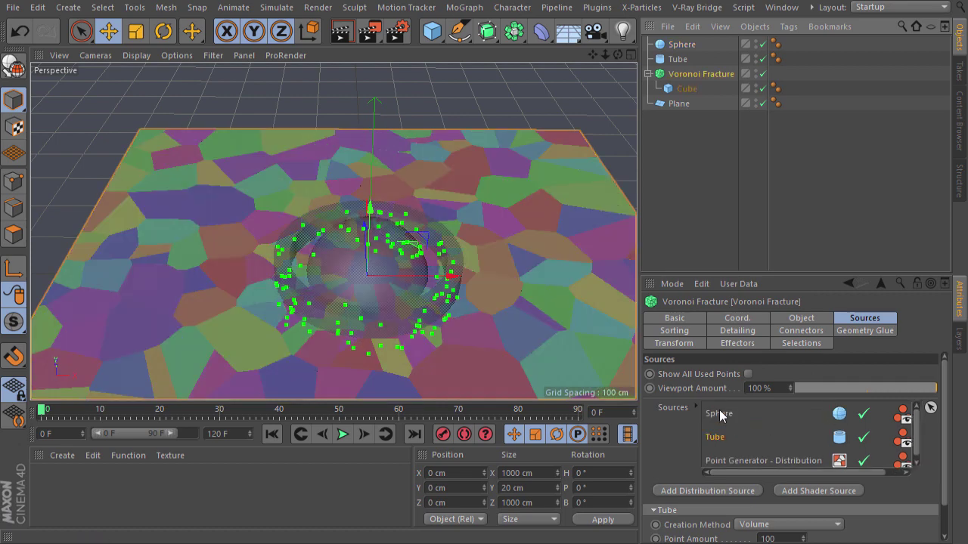
left_click(674, 44)
left_click(774, 380)
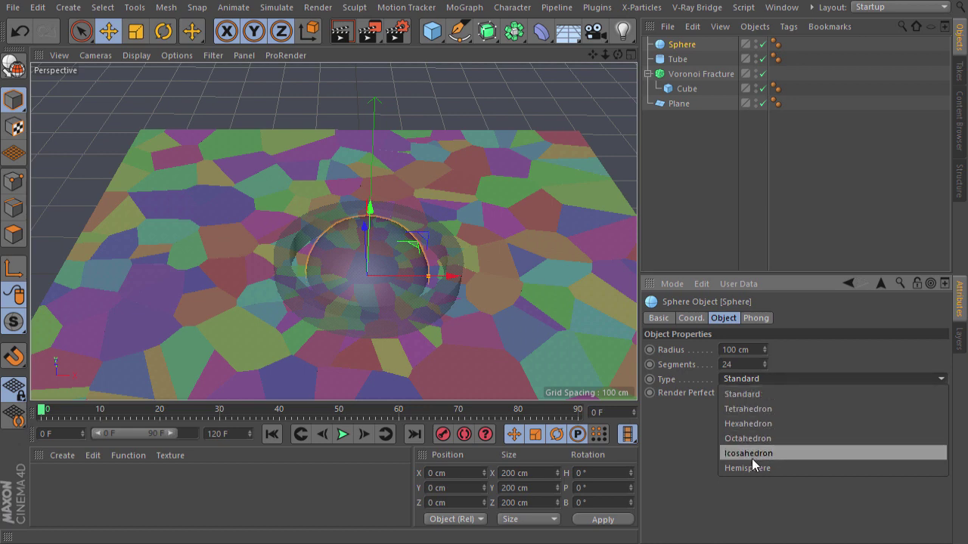
left_click(771, 453)
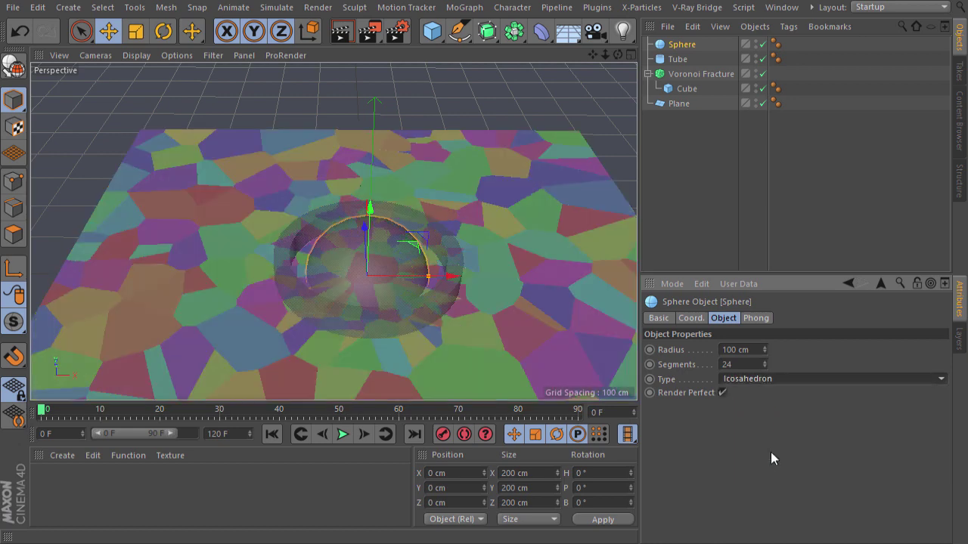
Set the Sphere source to Volume creation with 500 points.
left_click(689, 73)
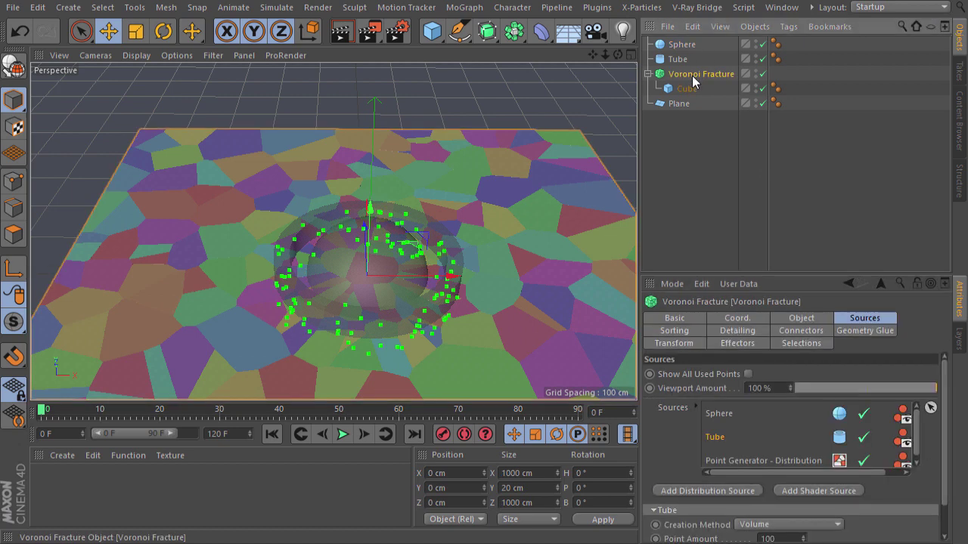
left_click(718, 413)
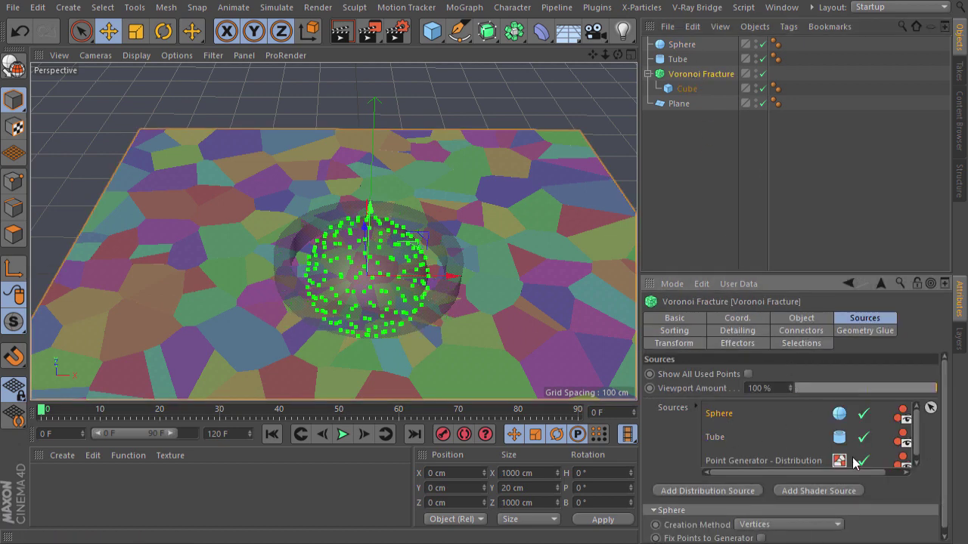
scroll(951, 449, "down", 1)
left_click(818, 519)
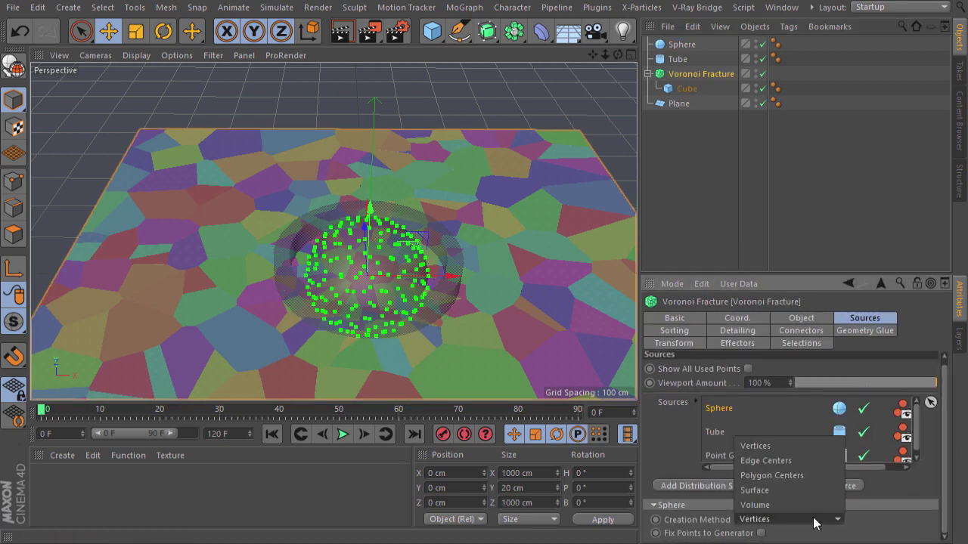
left_click(793, 521)
left_click(771, 535)
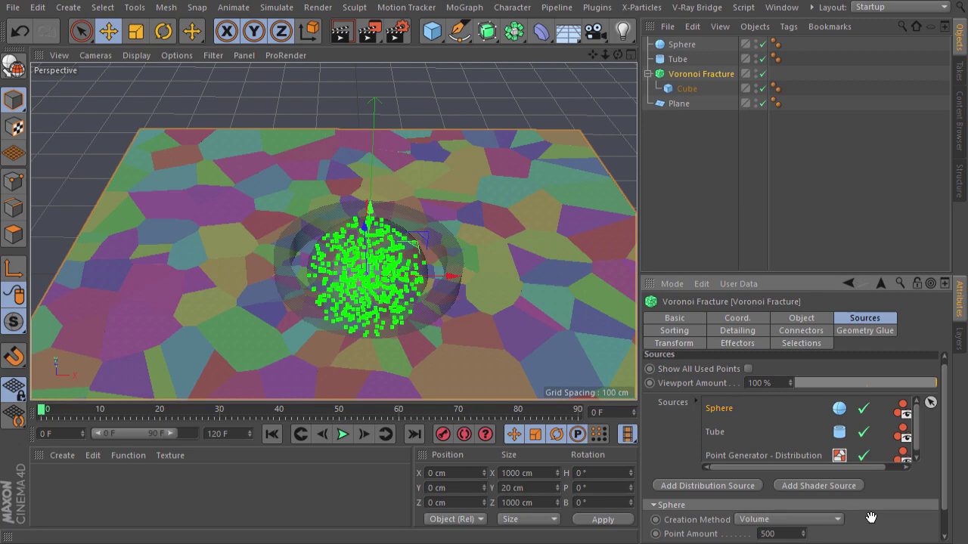
Deselect the fracture and orbit to inspect the finely shattered floor centre.
left_click(691, 193)
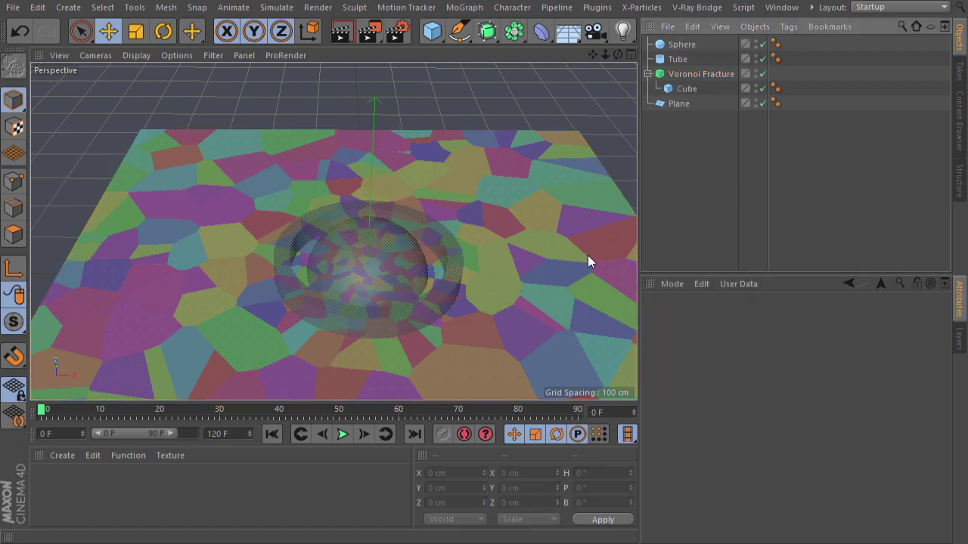
scroll(384, 289, "up", 3)
left_click_drag(290, 329, 358, 280, "alt")
scroll(378, 261, "up", 3)
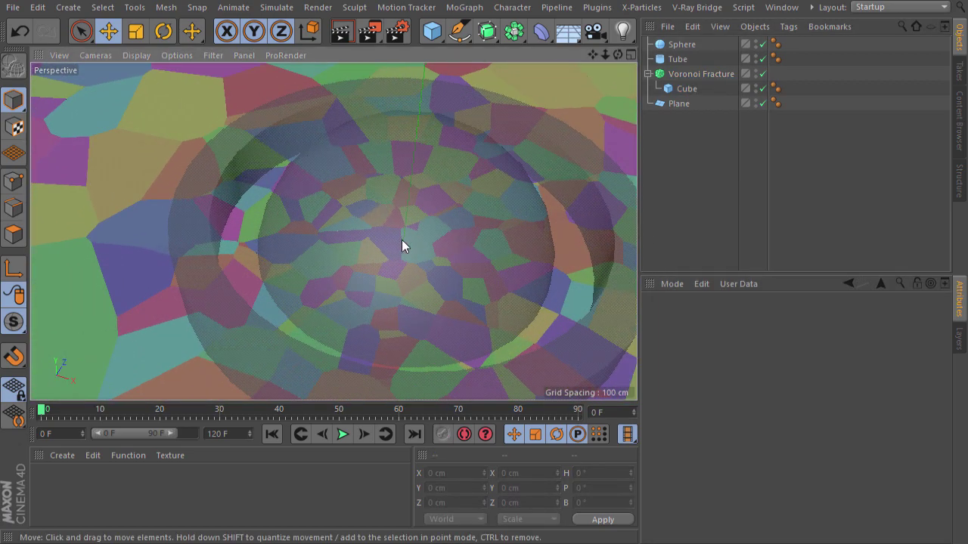
scroll(423, 227, "up", 2)
scroll(439, 242, "down", 5)
mouse_move(428, 265)
left_mouse_down("alt")
mouse_move(399, 216)
mouse_move(449, 209)
mouse_move(449, 236)
left_mouse_up("alt")
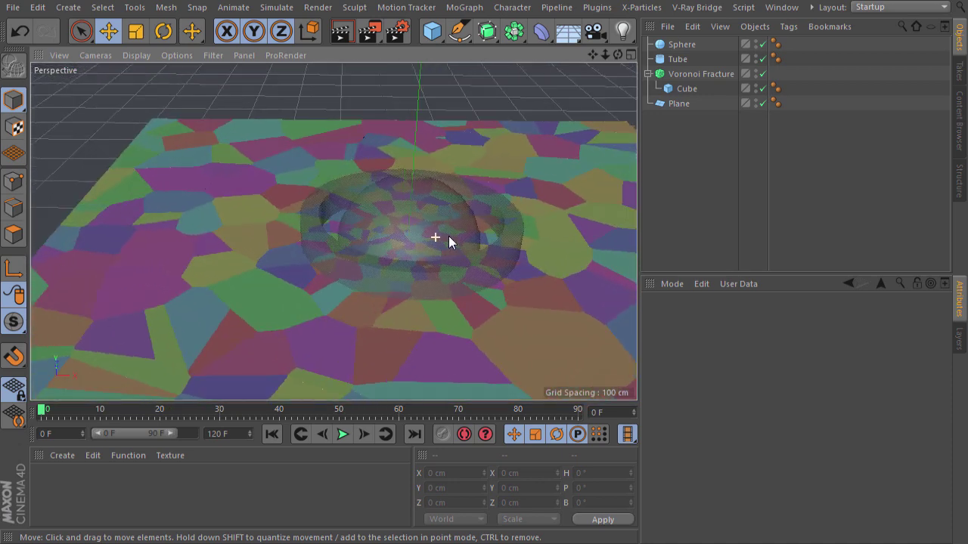
Hide the Sphere and Tube in the viewport and orbit around the fractured floor.
left_click(756, 43)
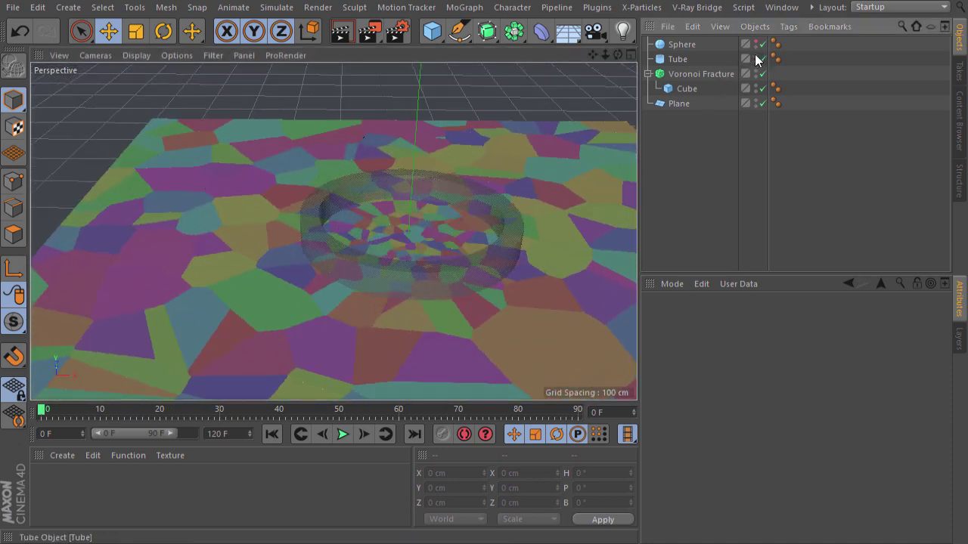
left_click(755, 57)
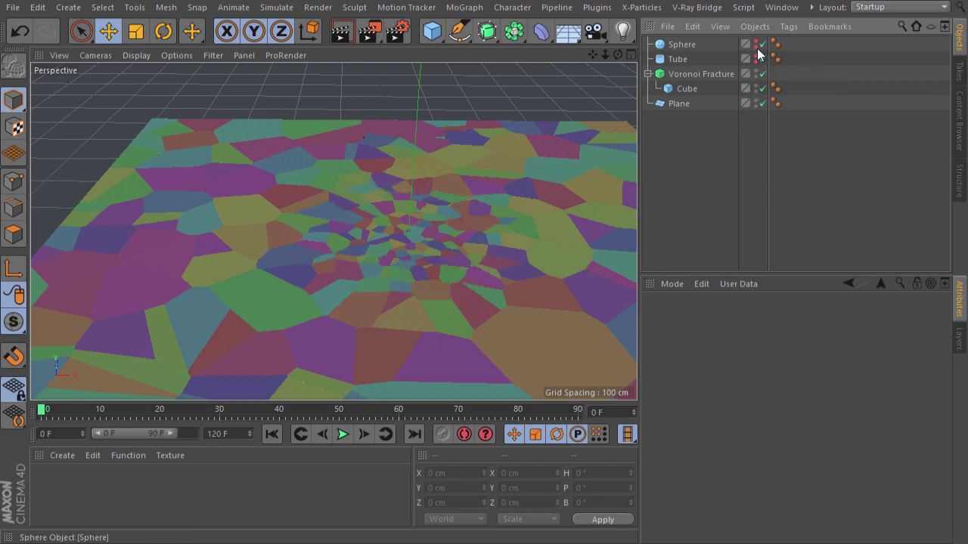
mouse_move(490, 209)
left_mouse_down("alt")
mouse_move(504, 235)
mouse_move(494, 204)
left_mouse_up("alt")
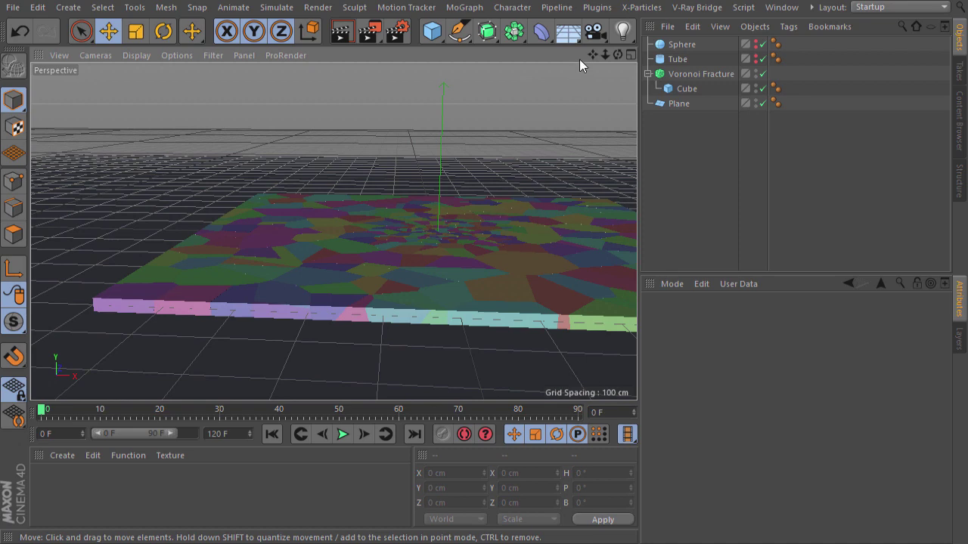
mouse_move(370, 219)
left_mouse_down("alt")
mouse_move(362, 216)
mouse_move(373, 209)
mouse_move(425, 297)
mouse_move(412, 269)
mouse_move(404, 281)
left_mouse_up("alt")
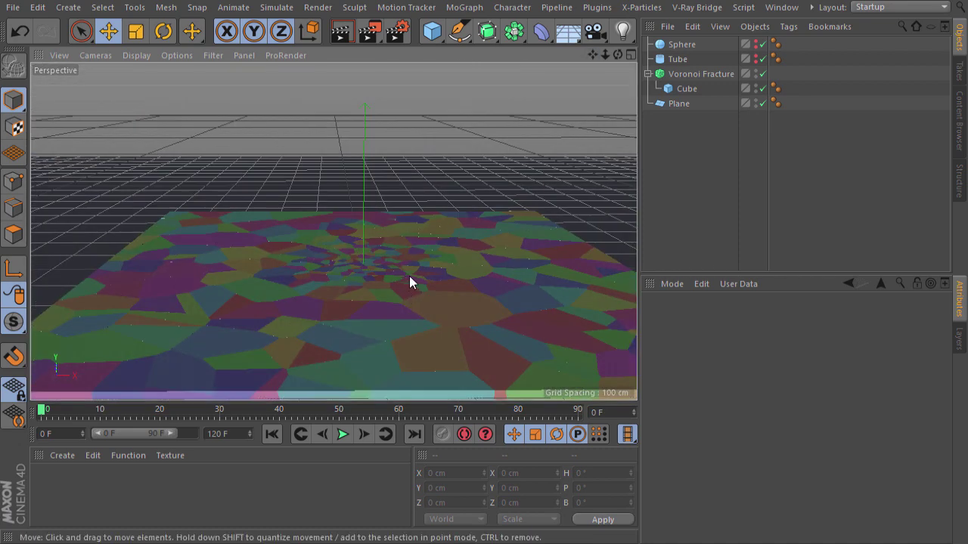
mouse_move(589, 61)
left_mouse_down("alt")
mouse_move(335, 232)
mouse_move(316, 97)
left_mouse_up("alt")
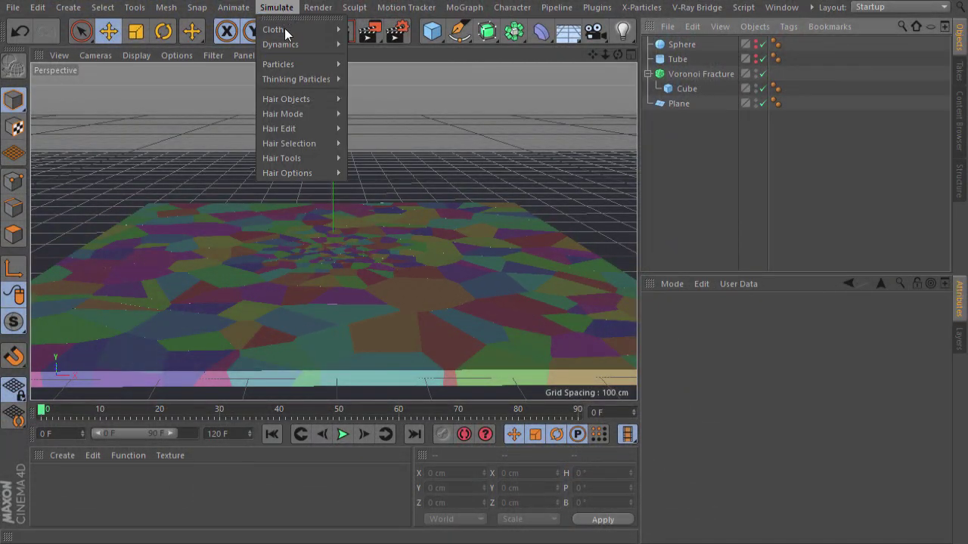
mouse_move(279, 64)
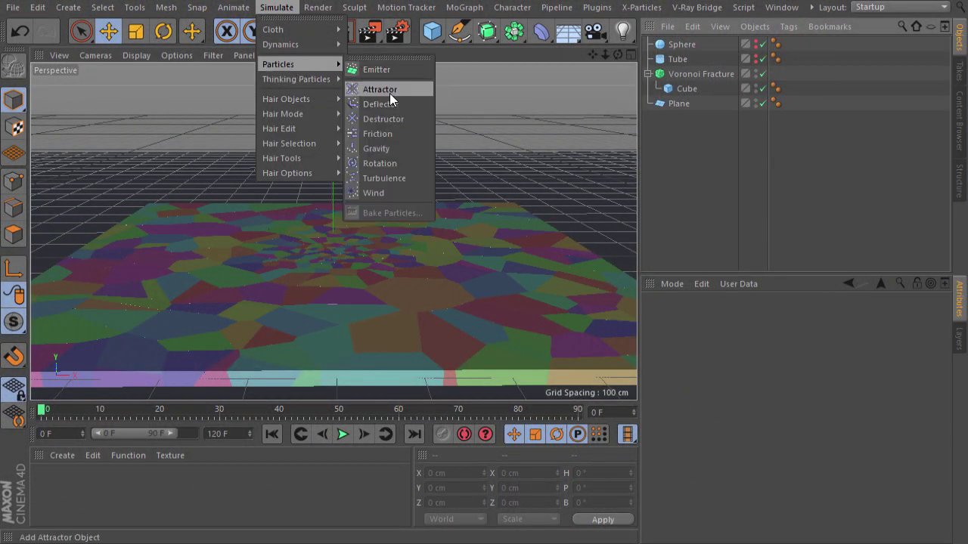
Add an Attractor with Strength −15000, Speed Limit 2000 cm, placed at Y −40 cm.
left_click(388, 90)
left_click(727, 349)
type("-15000")
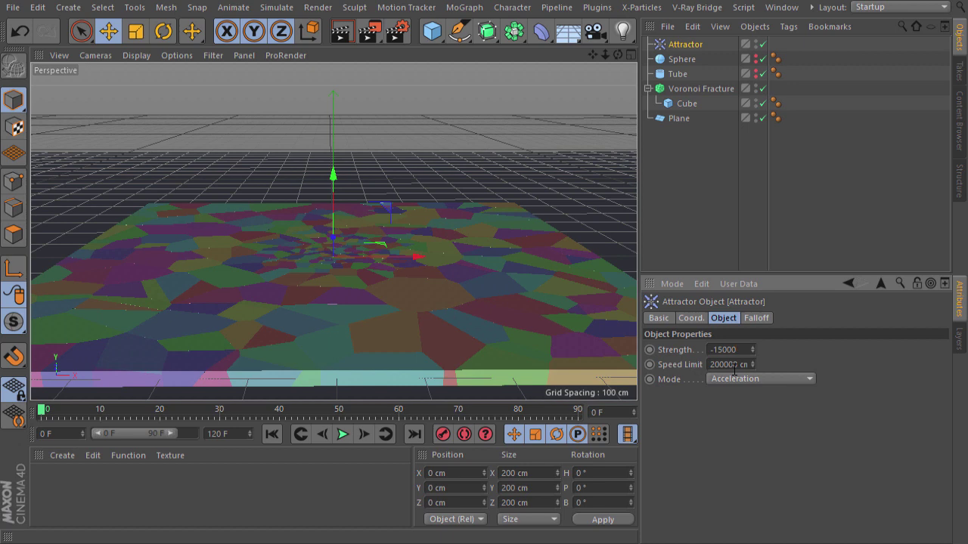
left_click(734, 368)
type("2")
left_click(695, 319)
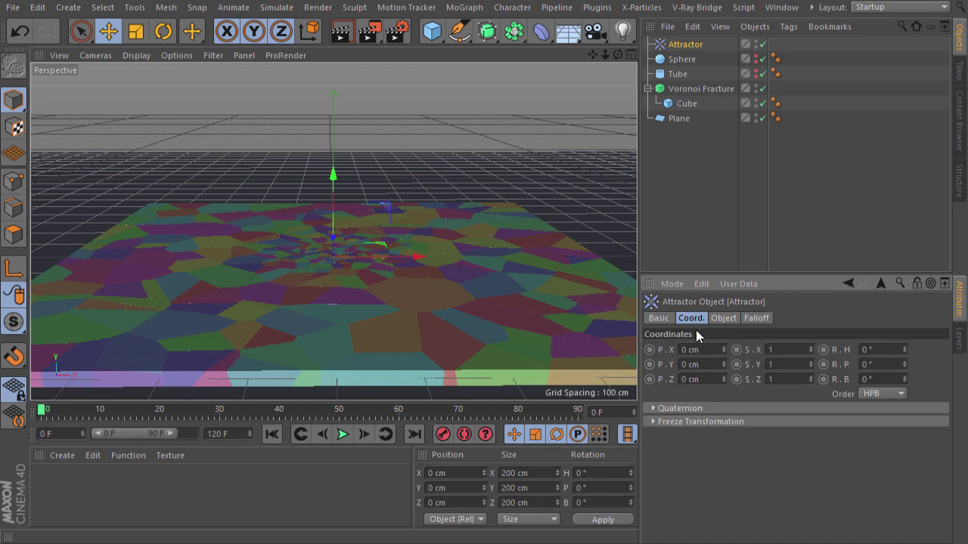
left_click(676, 365)
type("-40")
Give the Attractor a spherical falloff and move to frame 10.
left_click(753, 318)
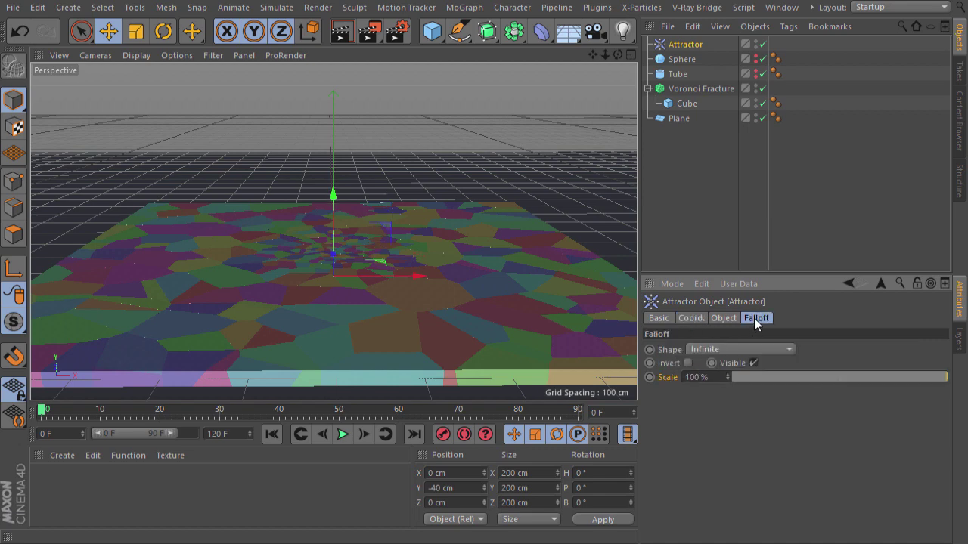
left_click(734, 348)
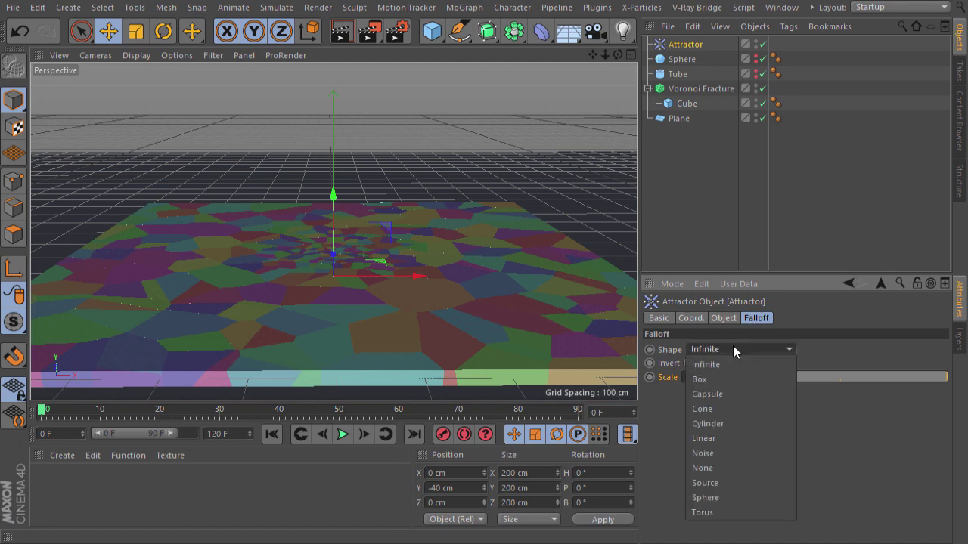
left_click(719, 497)
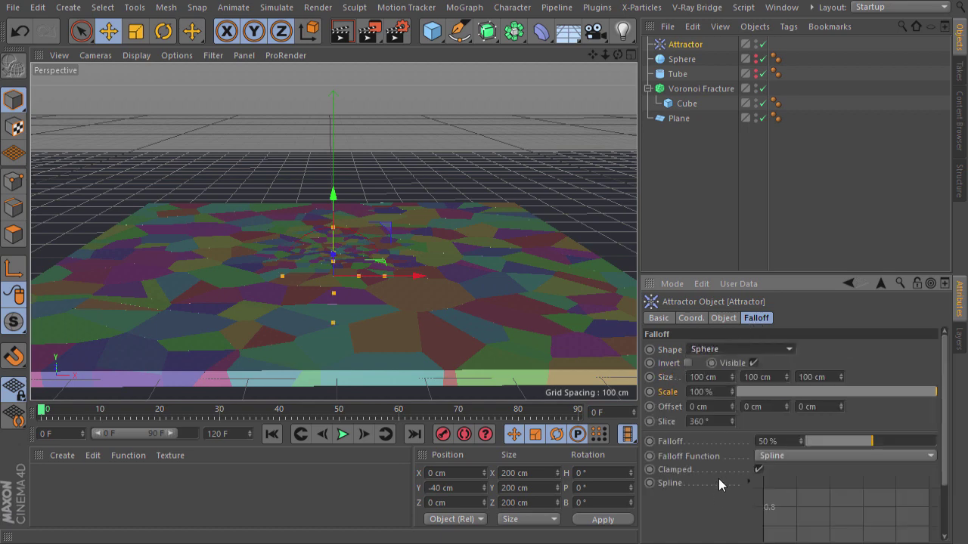
left_click(722, 318)
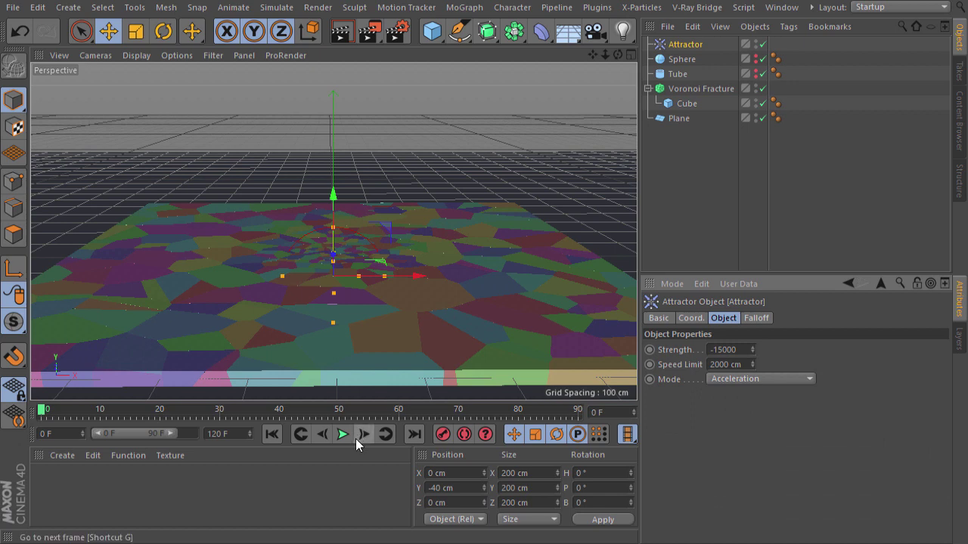
left_click_drag(84, 410, 100, 409)
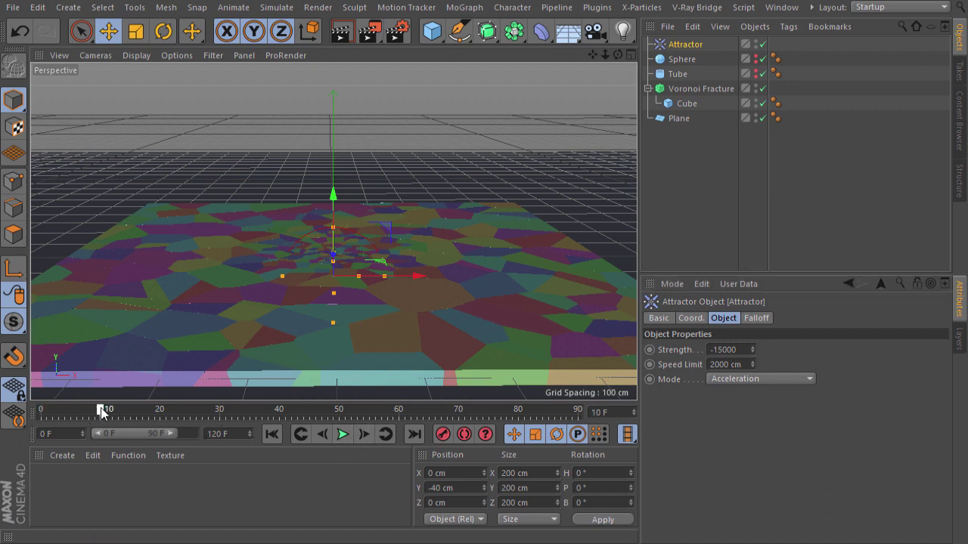
Key Strength and Speed Limit at frame 10, then key both at 0 on frame 15.
left_click(648, 364, "ctrl")
left_click_drag(129, 410, 133, 409)
double_click(728, 349)
type("0")
key("Tab")
type("0")
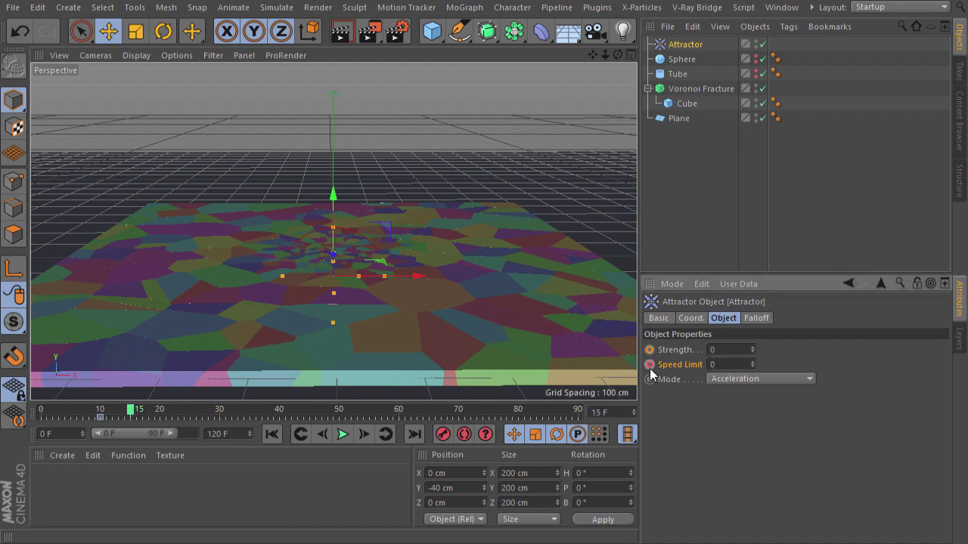
left_click(649, 350, "ctrl")
Key the falloff Scale at 100% on frame 10 and 0% on frame 15.
left_click(754, 318)
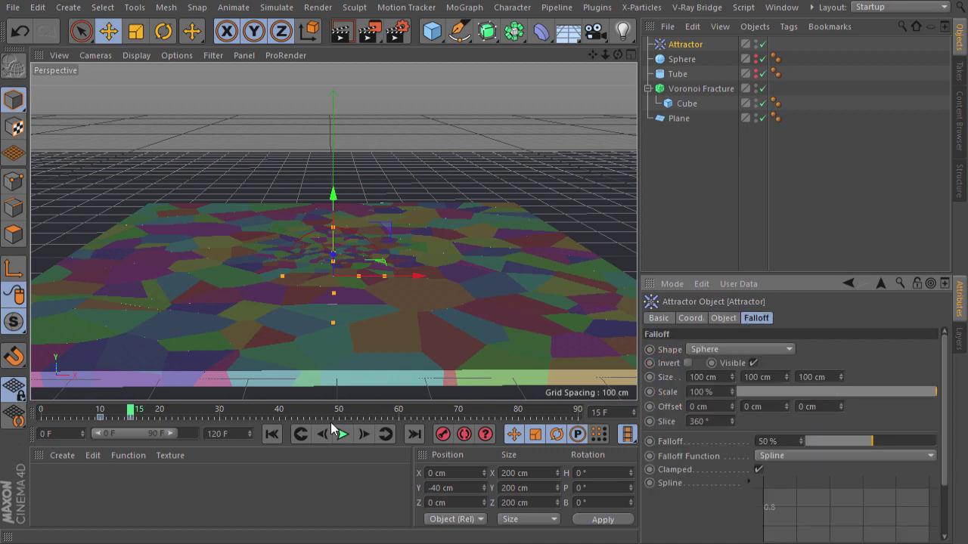
left_click(99, 411)
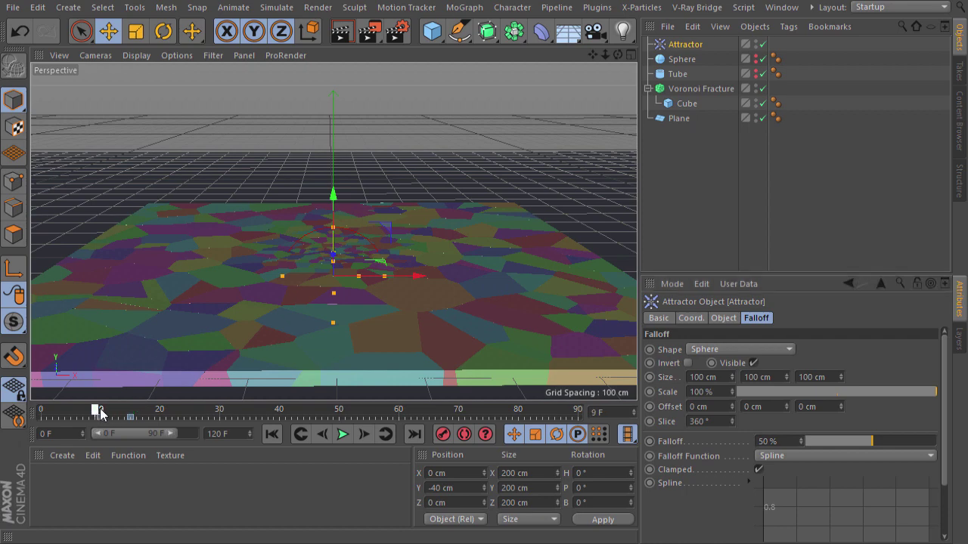
left_click(652, 392)
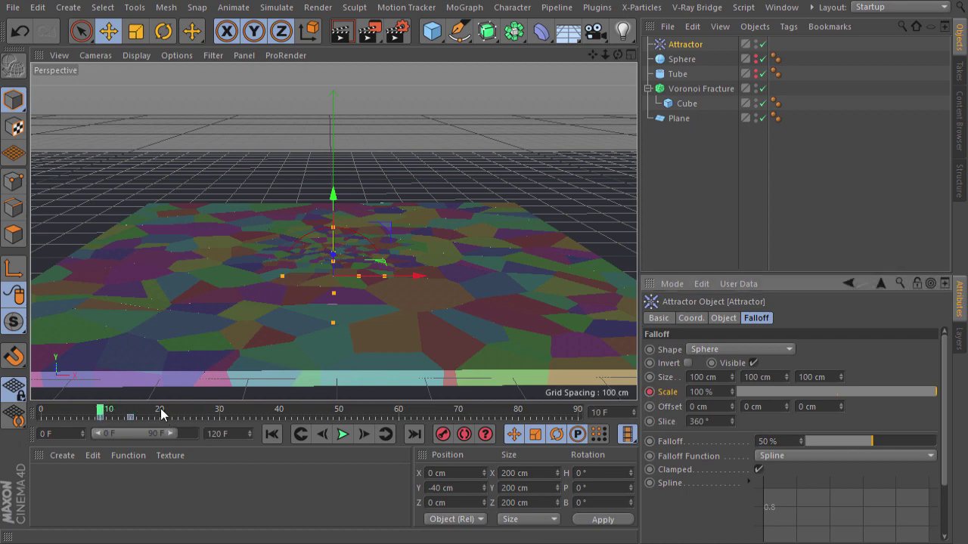
left_click(130, 412)
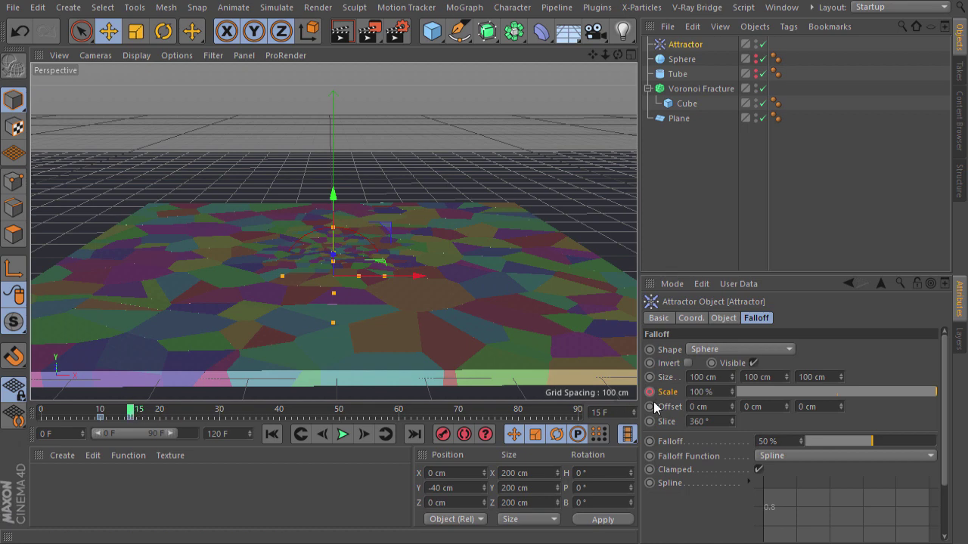
double_click(703, 392)
type("0")
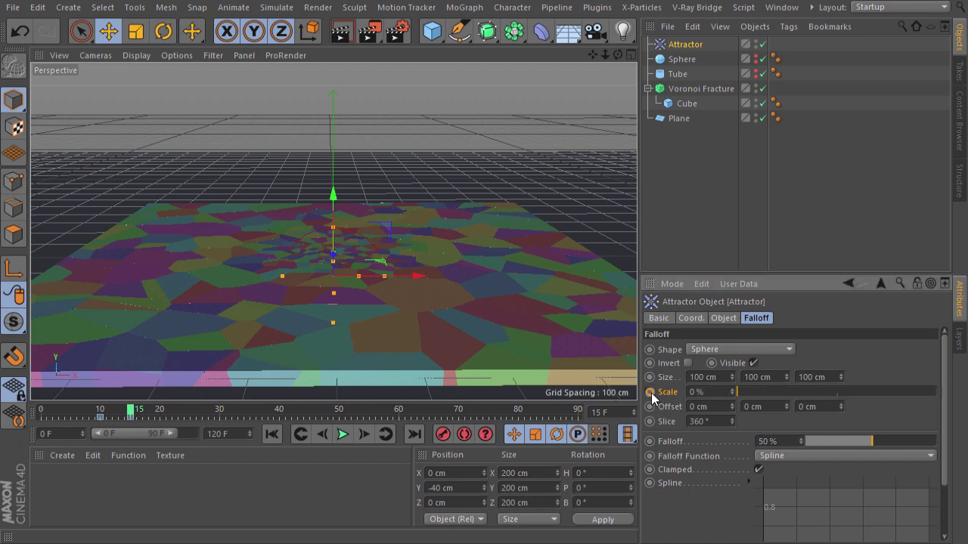
left_click(649, 392)
Play back the attractor animation from the first frame and rewind.
left_click(271, 434)
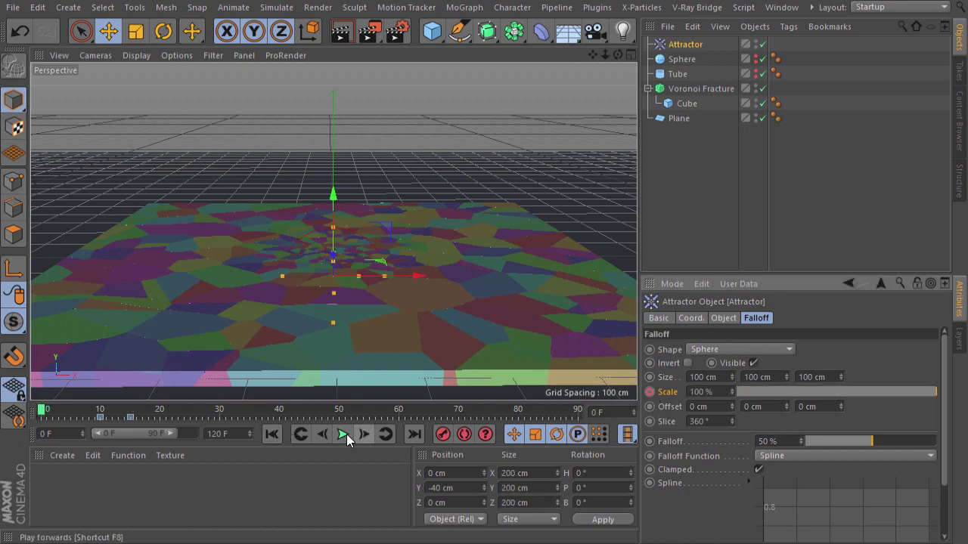
left_click(342, 434)
left_click(343, 434)
left_click(271, 433)
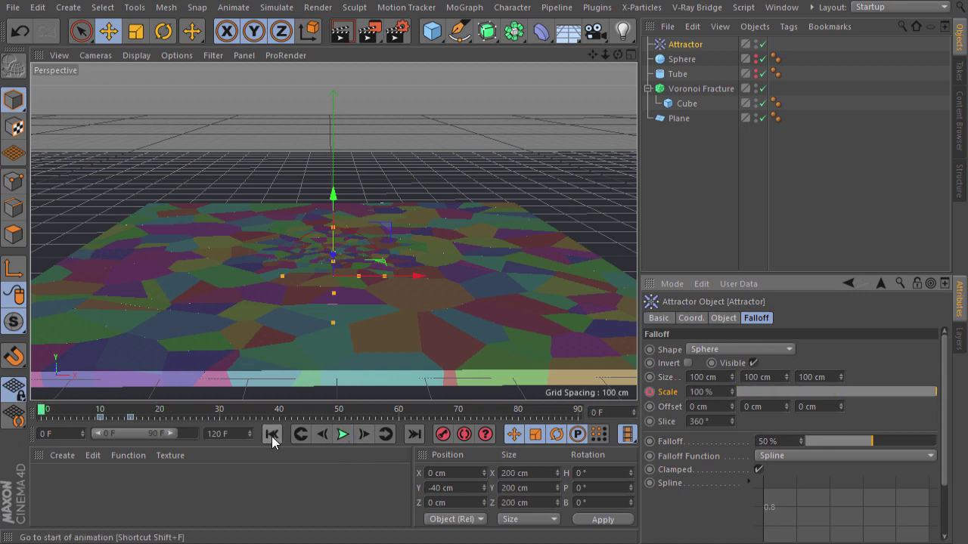
Make the Plane a Collider Body and adjust its bounce value.
right_click(679, 120)
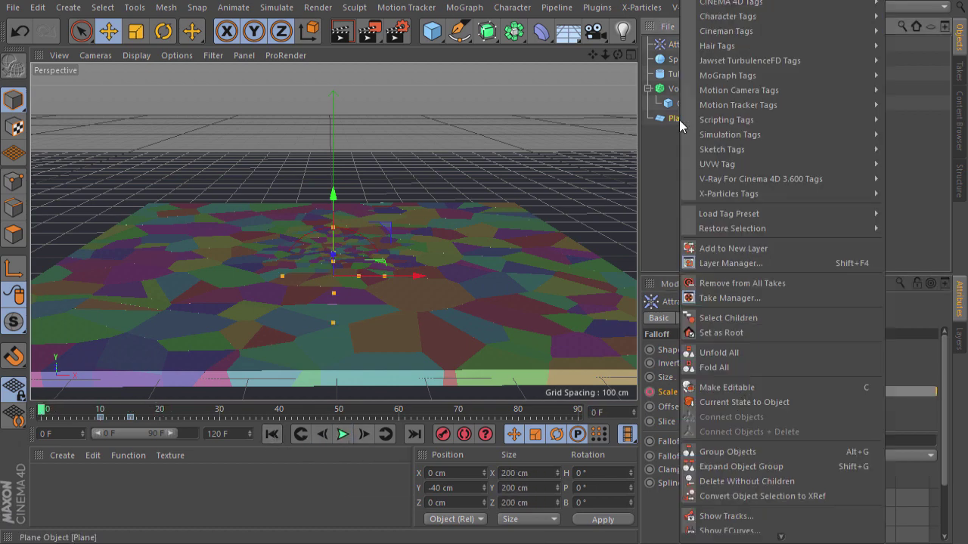
mouse_move(729, 135)
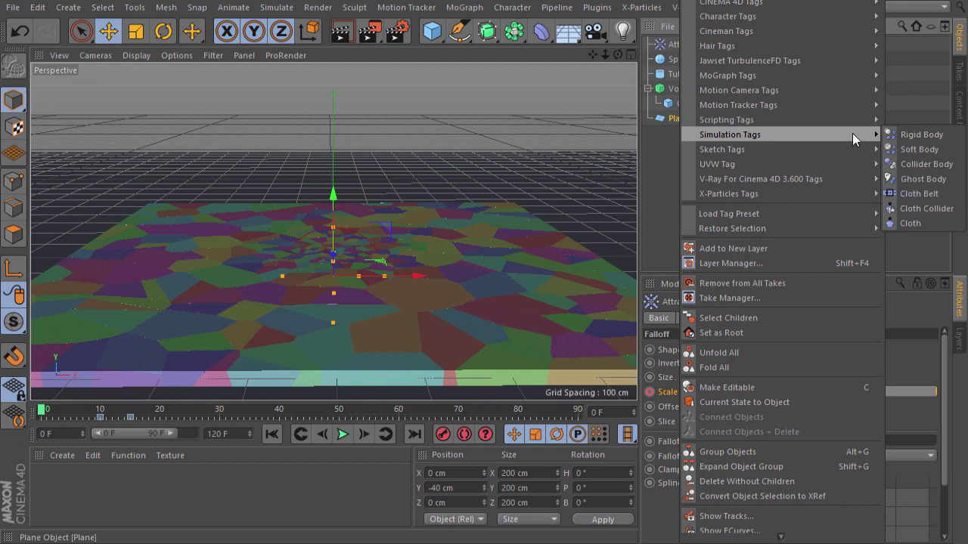
left_click(915, 164)
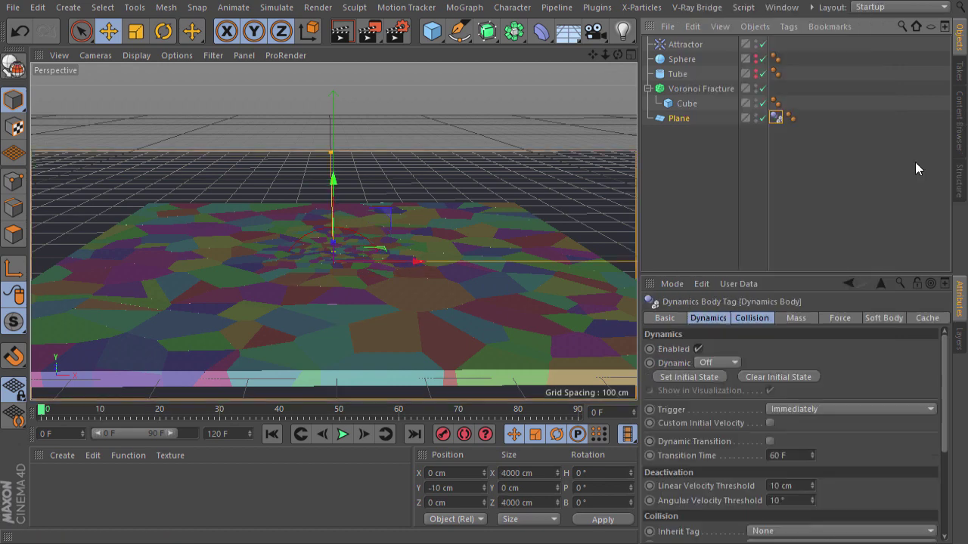
left_click(750, 318)
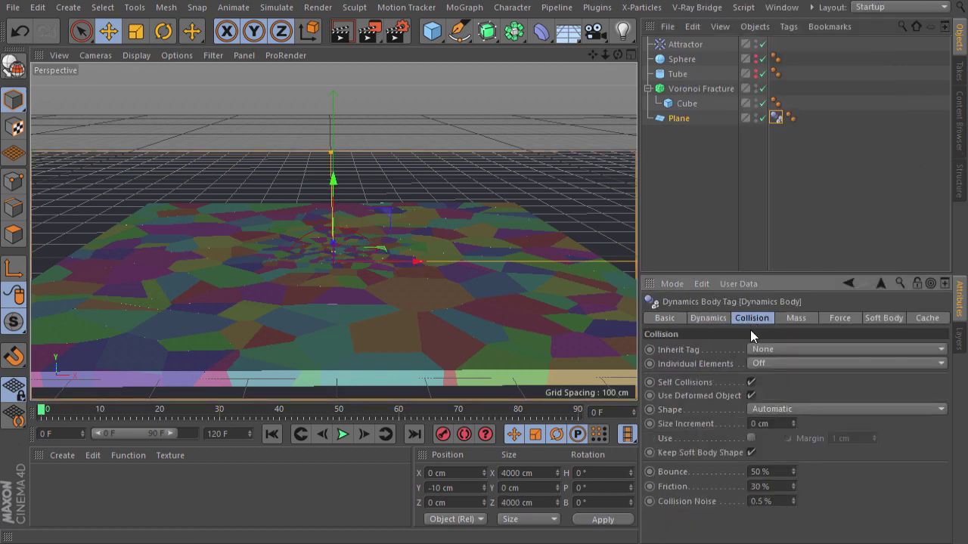
type("2")
mouse_move(786, 475)
left_mouse_down()
mouse_move(746, 474)
mouse_move(731, 485)
left_mouse_up()
Give the Voronoi Fracture a Rigid Body: 10% bounce, 200% friction, All elements, 2% drag.
right_click(701, 89)
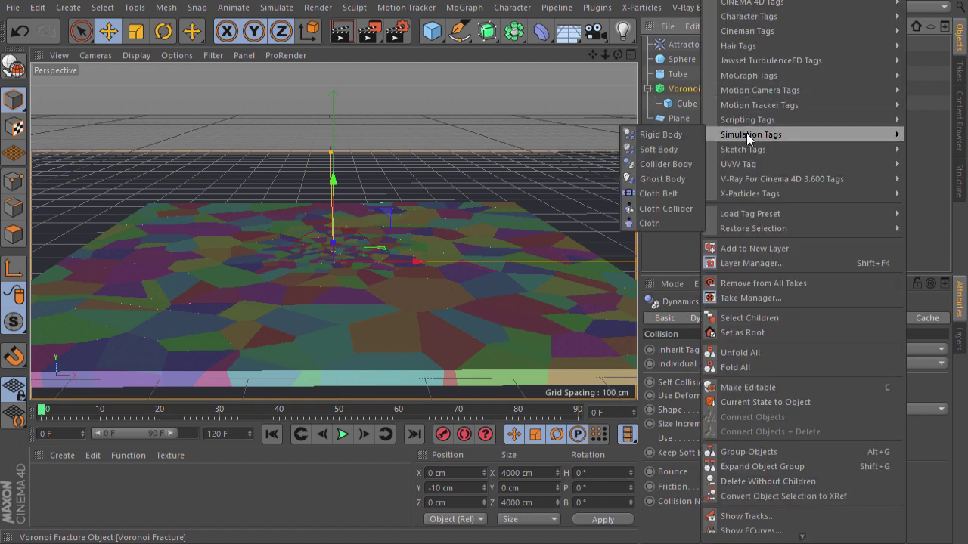
left_click(680, 136)
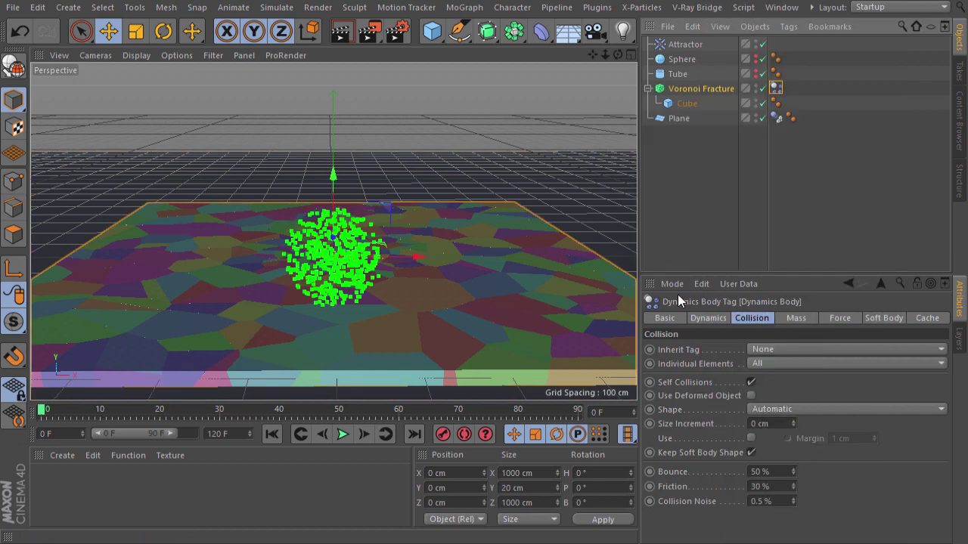
left_click(764, 472)
type("10")
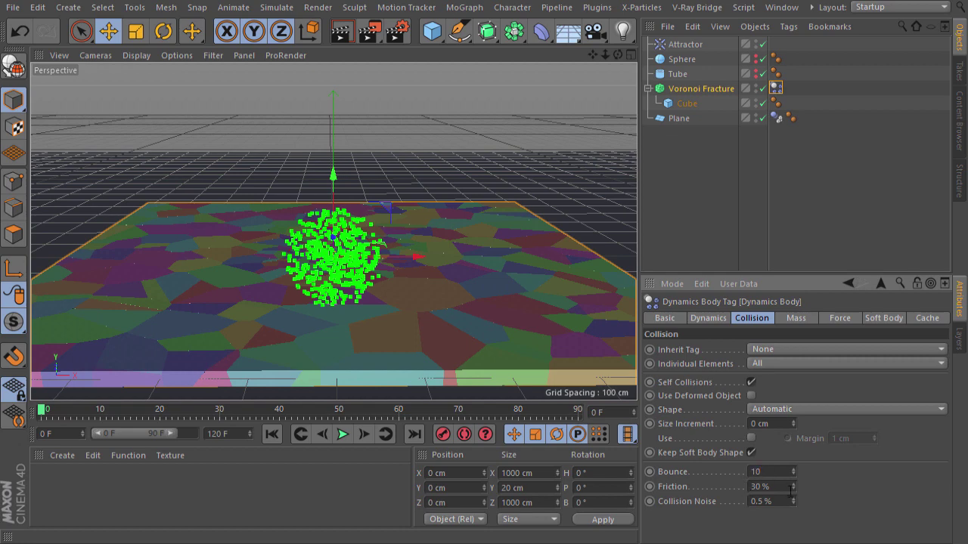
key("Tab")
type("20")
left_click(762, 361)
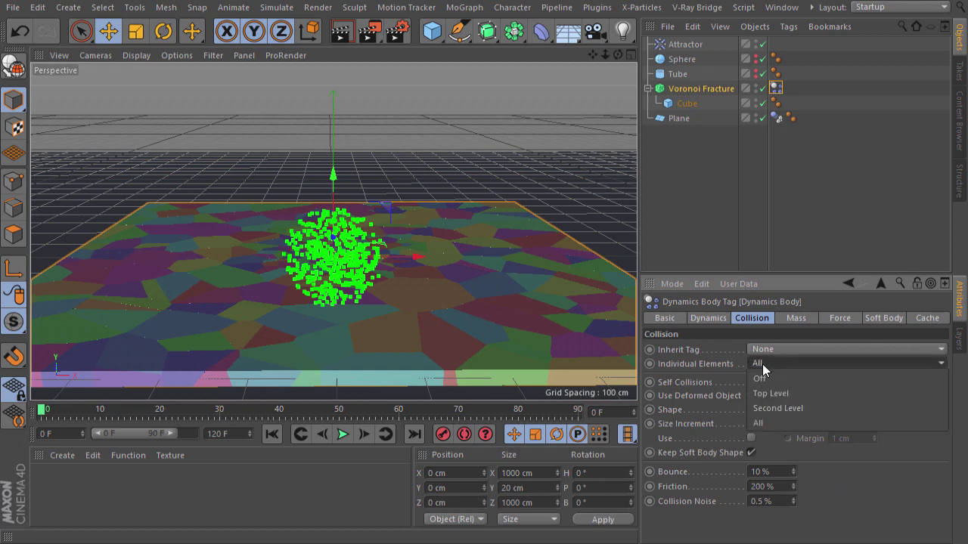
left_click(767, 424)
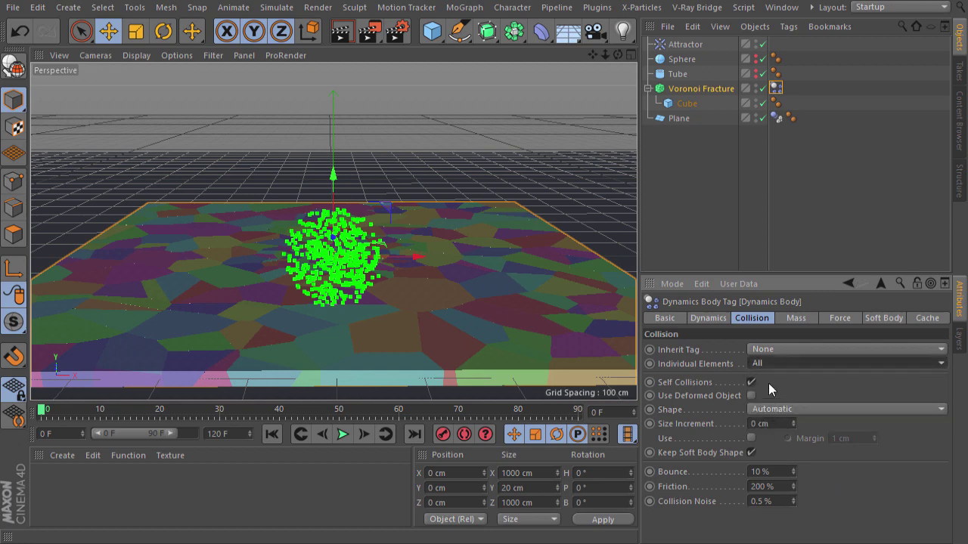
left_click(840, 320)
double_click(764, 488)
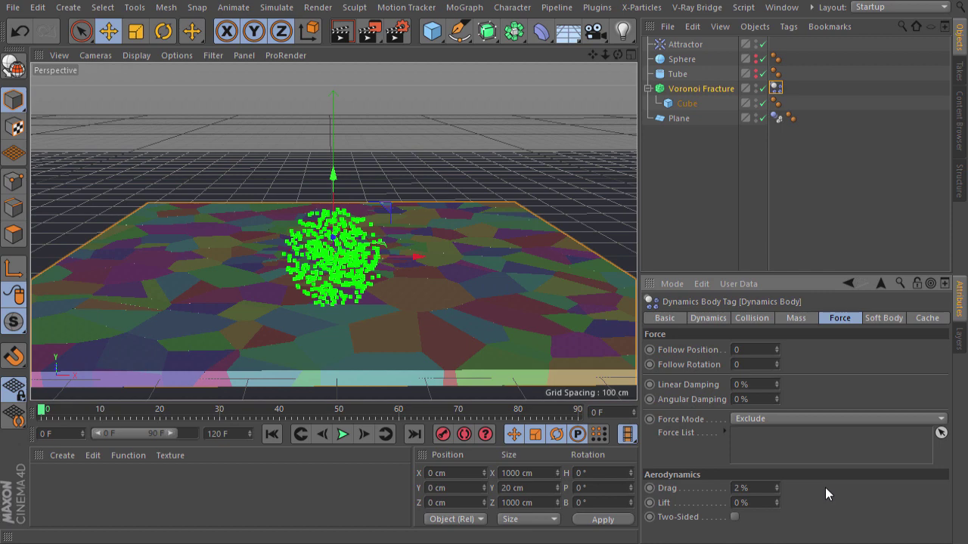
left_click(719, 88)
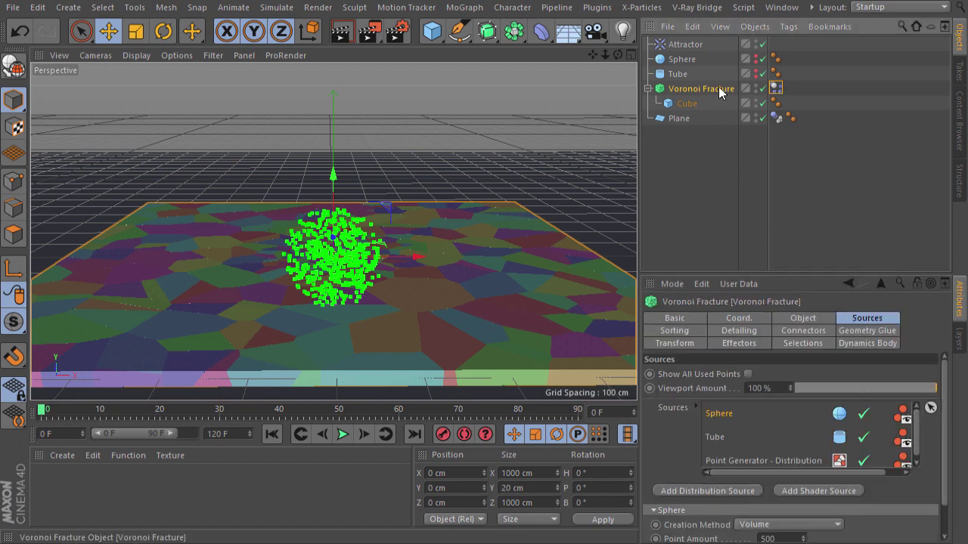
Add a Fixed Connector to the Voronoi Fracture with breaking force 20000 cm and torque 10000.
left_click(804, 332)
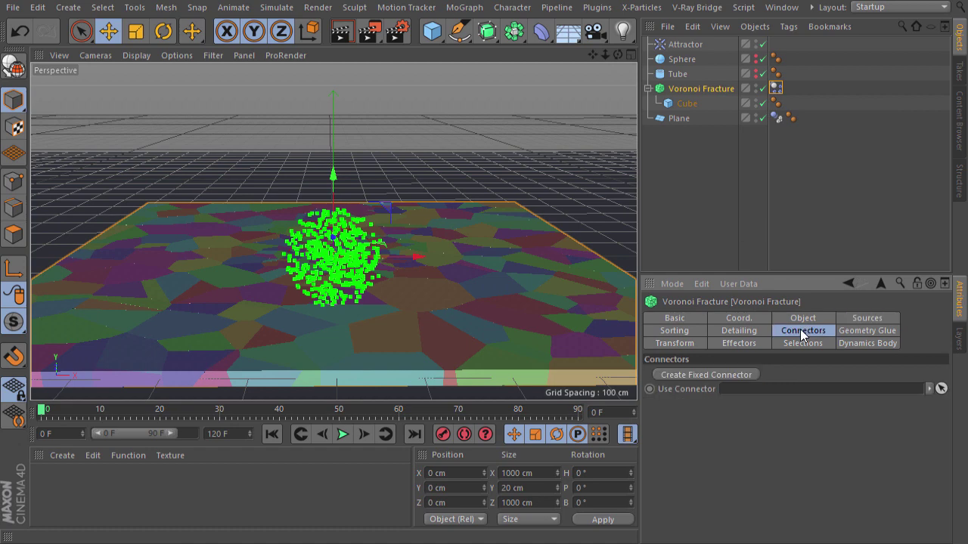
left_click(707, 375)
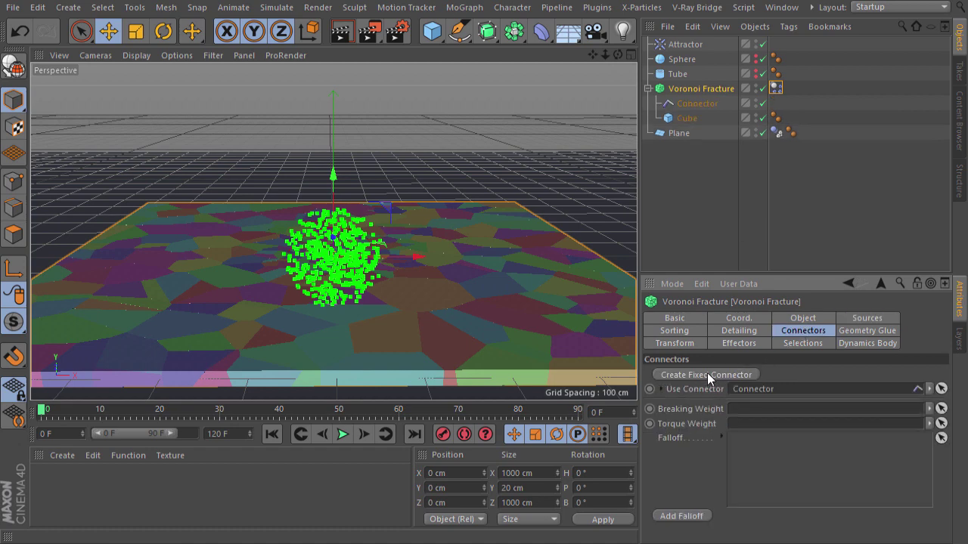
left_click(701, 104)
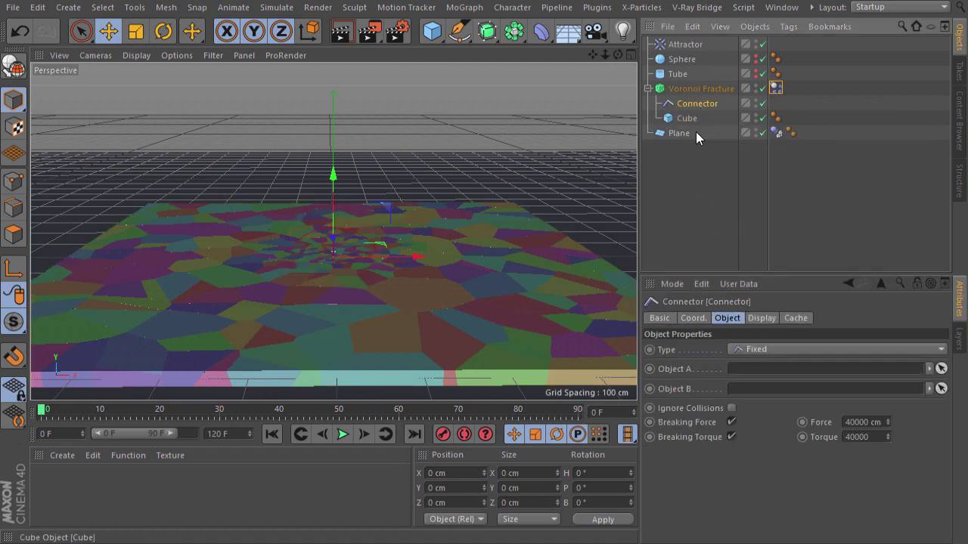
double_click(862, 422)
type("2")
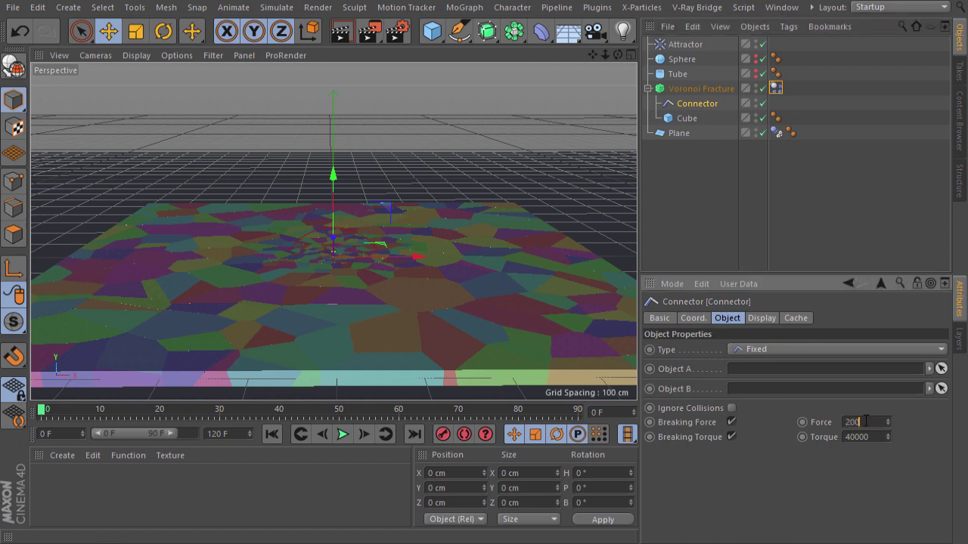
double_click(859, 437)
type("100")
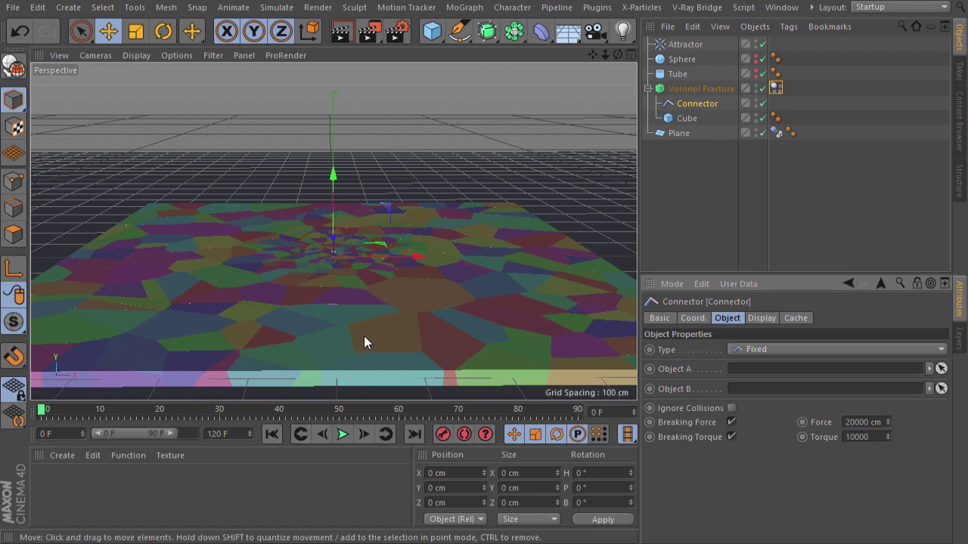
scroll(363, 328, "down", 3)
scroll(363, 317, "down", 2)
left_click(344, 435)
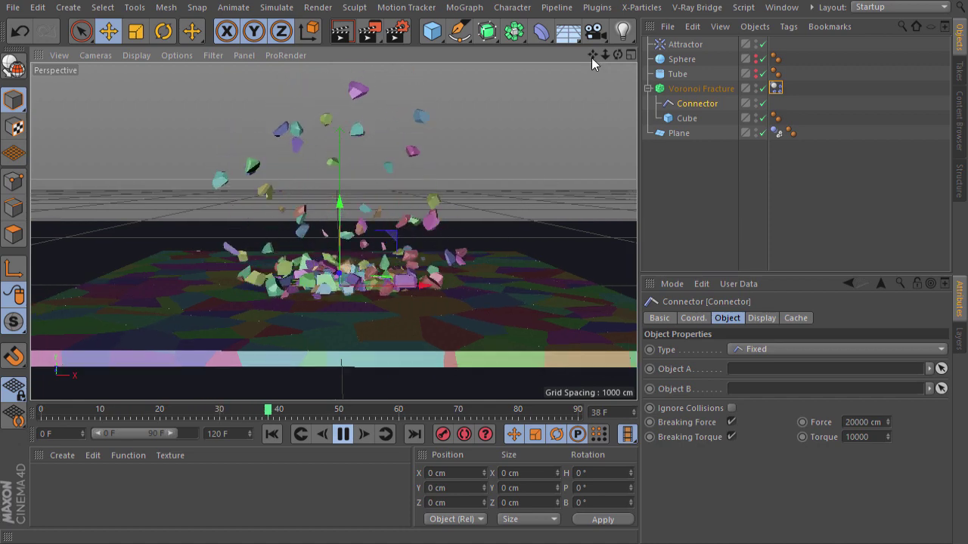
left_click_drag(592, 58, 597, 69)
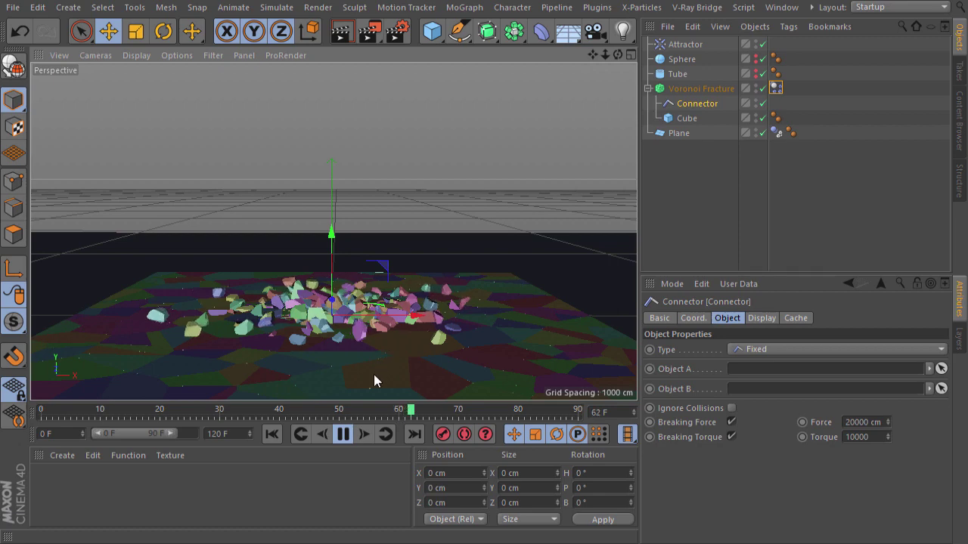
left_click(342, 436)
left_click(271, 435)
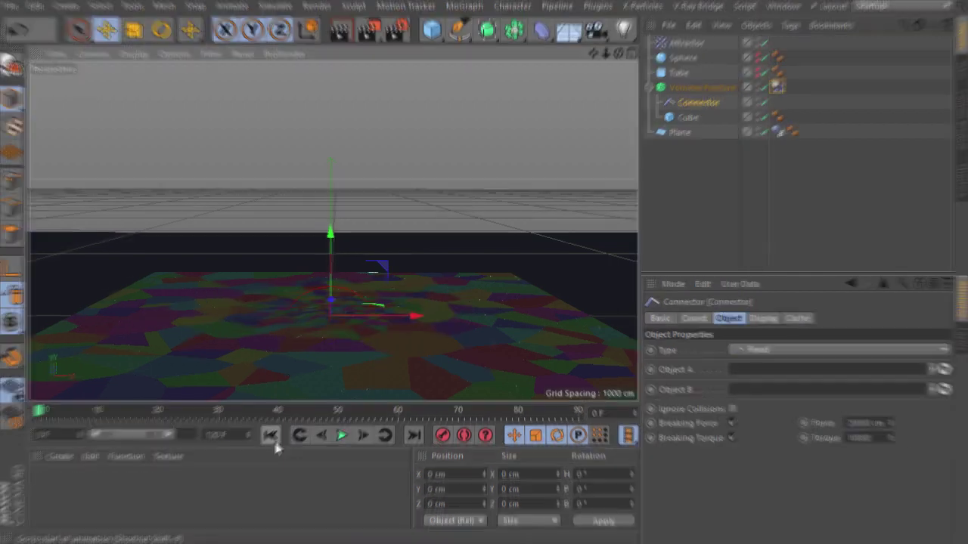
left_click(692, 93)
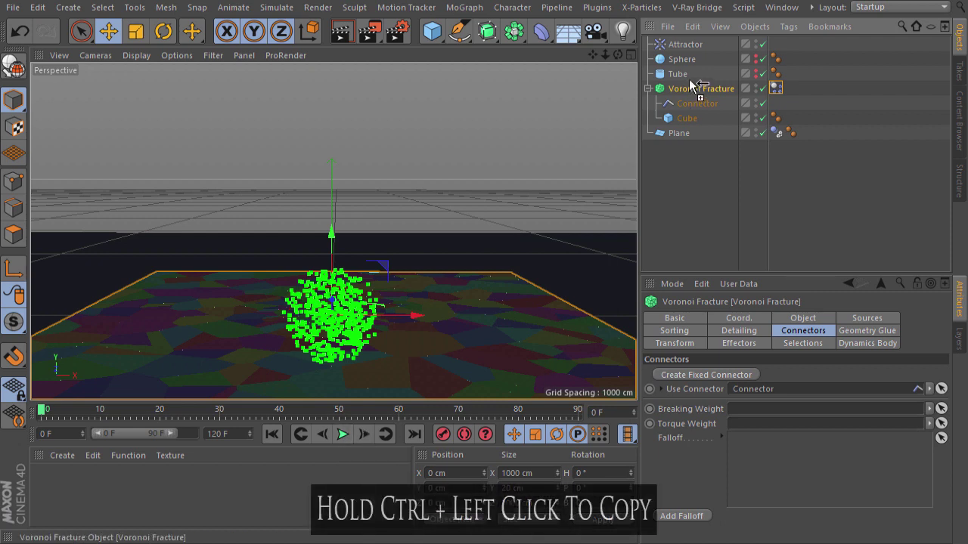
Copy the Voronoi Fracture as Voronoi Fracture.1, switch off the original, and preview the upward burst.
left_click_drag(695, 91, 689, 79, "ctrl")
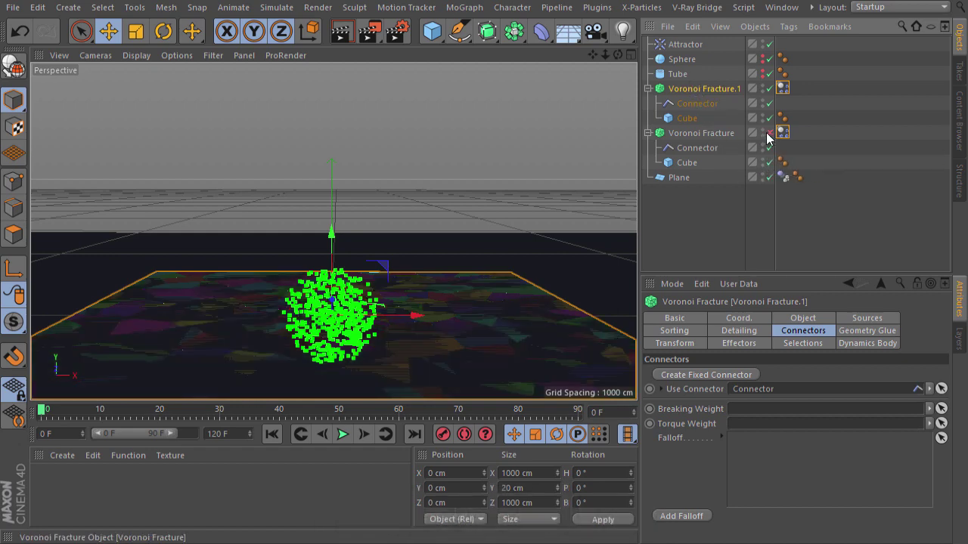
left_click(769, 133)
left_click(344, 436)
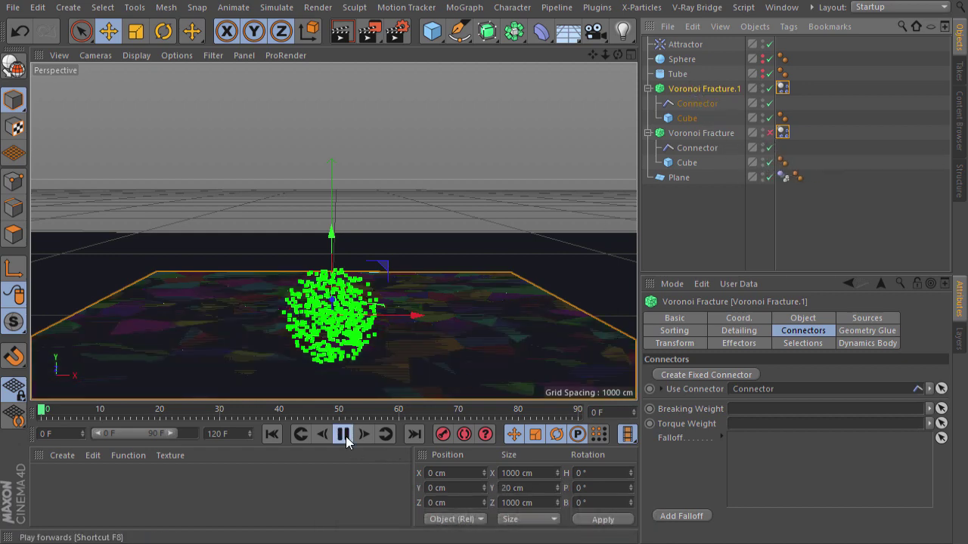
left_click(345, 436)
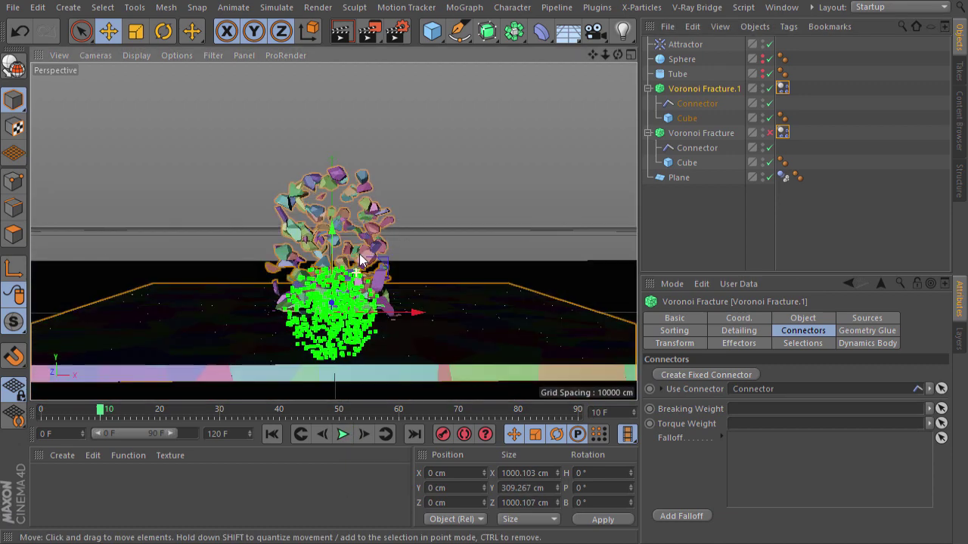
Make Voronoi Fracture.1 editable, add a null named Debris, and turn off Only Select Visible Elements.
left_click(16, 66)
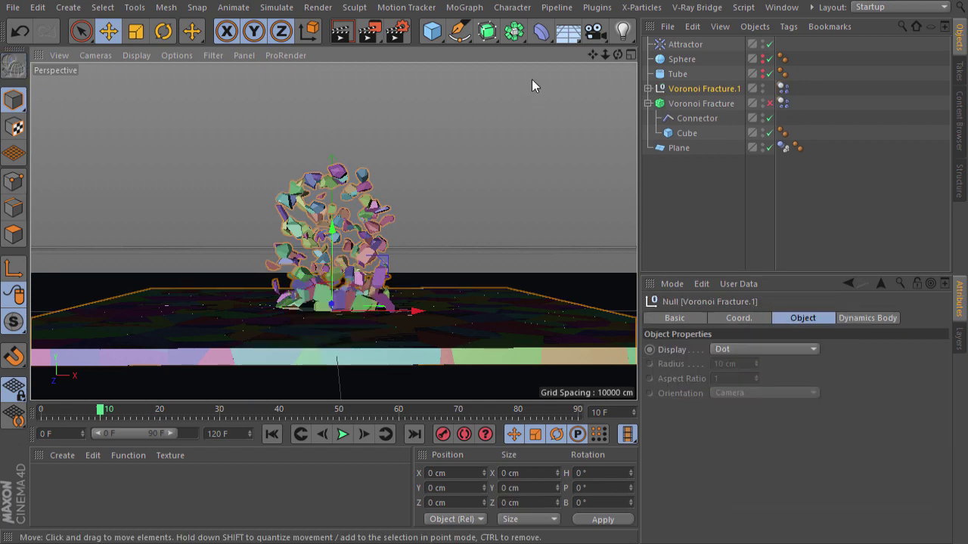
left_click_drag(432, 30, 466, 37)
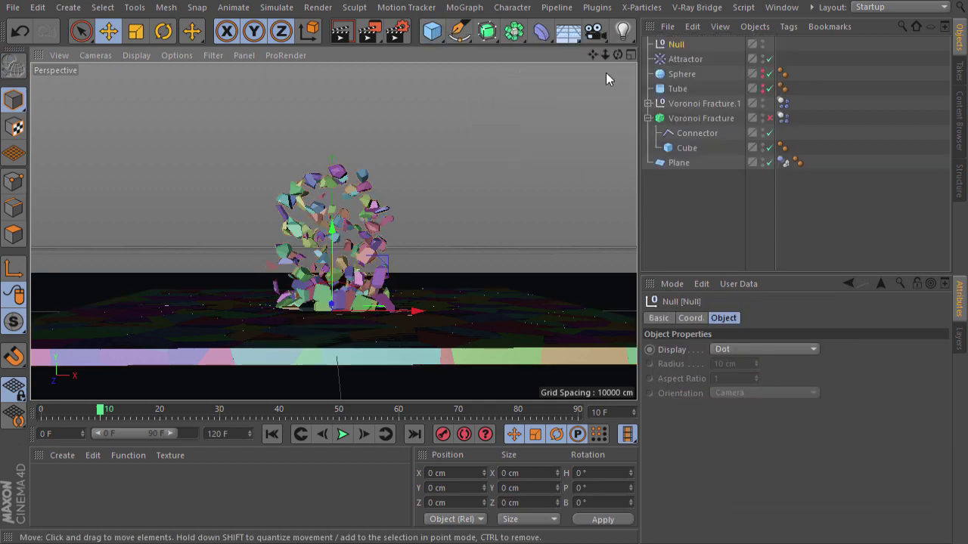
double_click(687, 45)
type("Debris")
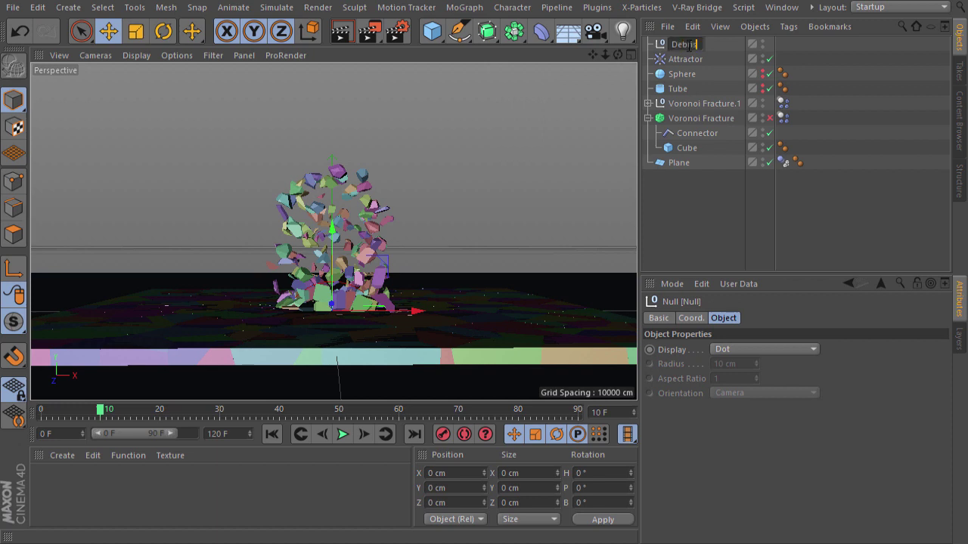
mouse_move(741, 48)
left_mouse_down()
mouse_move(686, 47)
mouse_move(688, 97)
left_mouse_up()
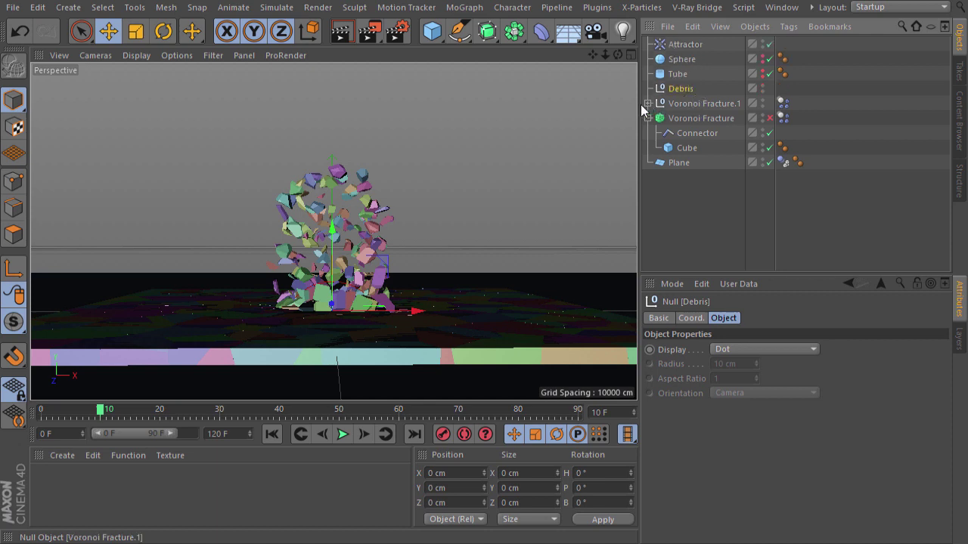
left_click(81, 31)
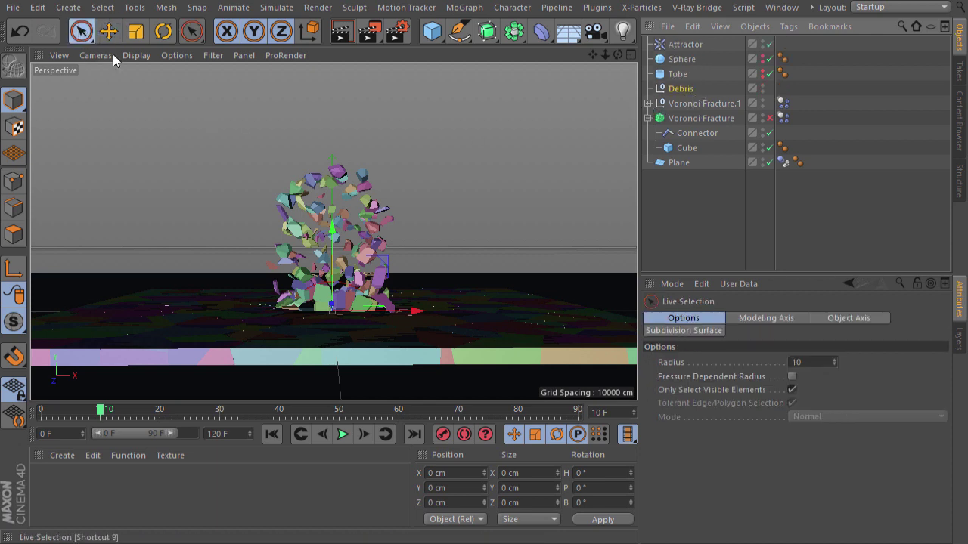
left_click(792, 390)
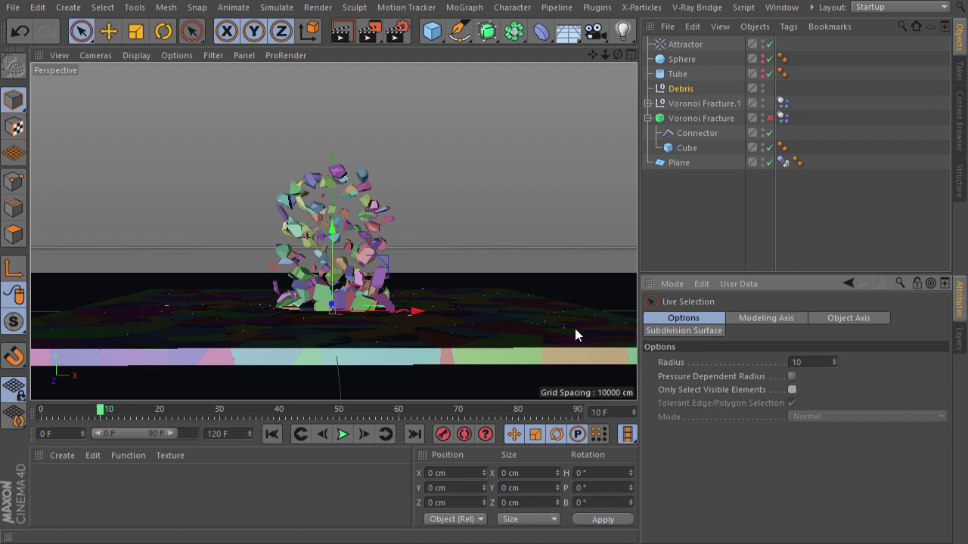
Box-select the 98 fracture pieces and move them under the Debris null.
left_click_drag(81, 31, 178, 76)
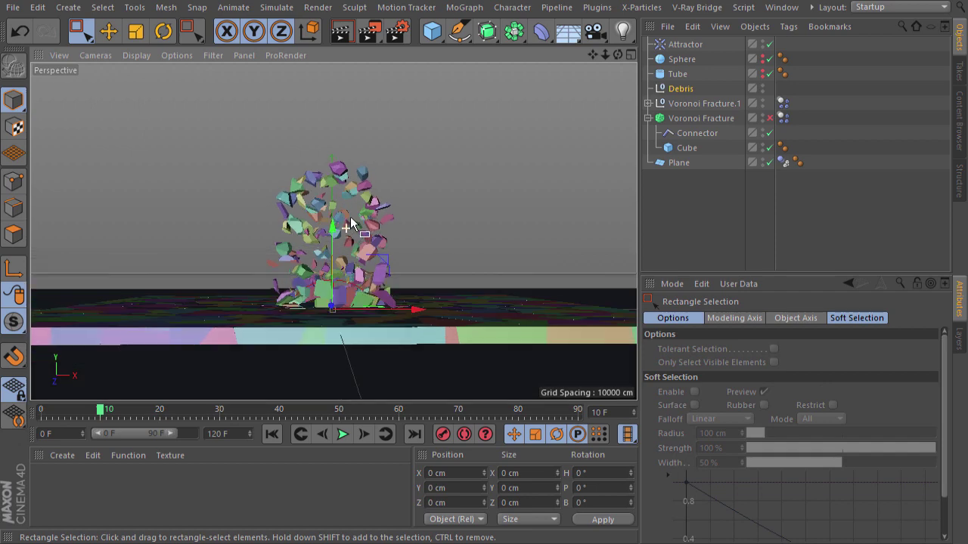
left_click_drag(231, 127, 465, 258)
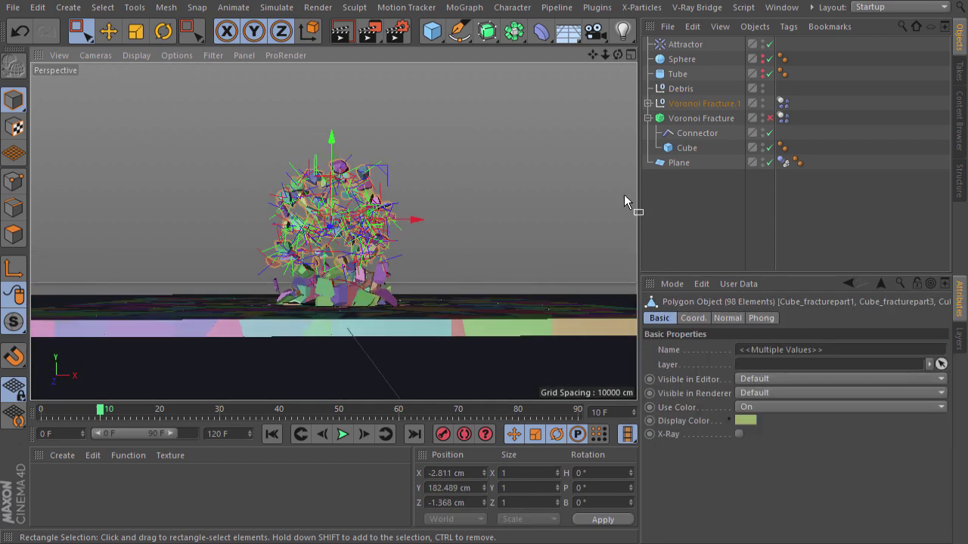
left_click(648, 103)
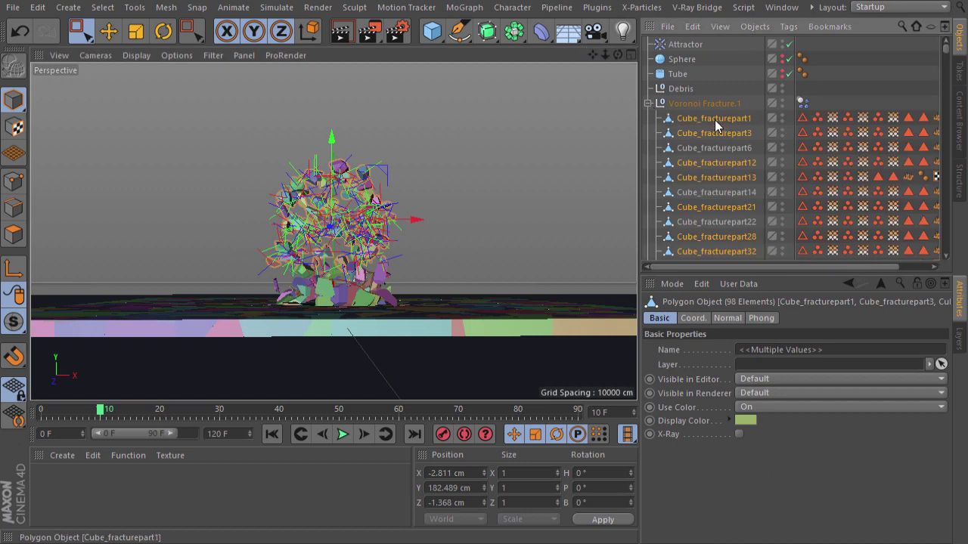
left_click_drag(715, 119, 685, 92)
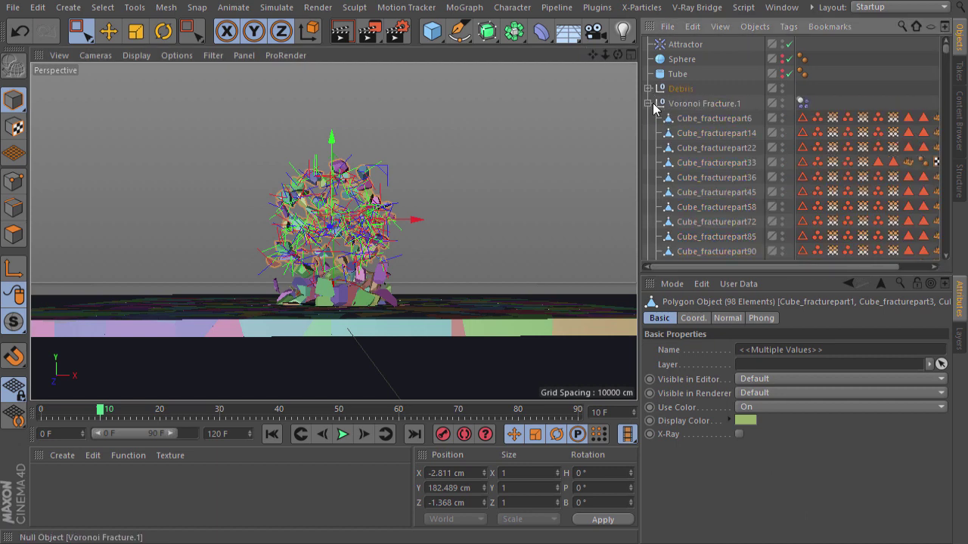
Move the Dynamics Body tag from Voronoi Fracture.1 onto Debris and select the leftover null.
left_click(648, 103)
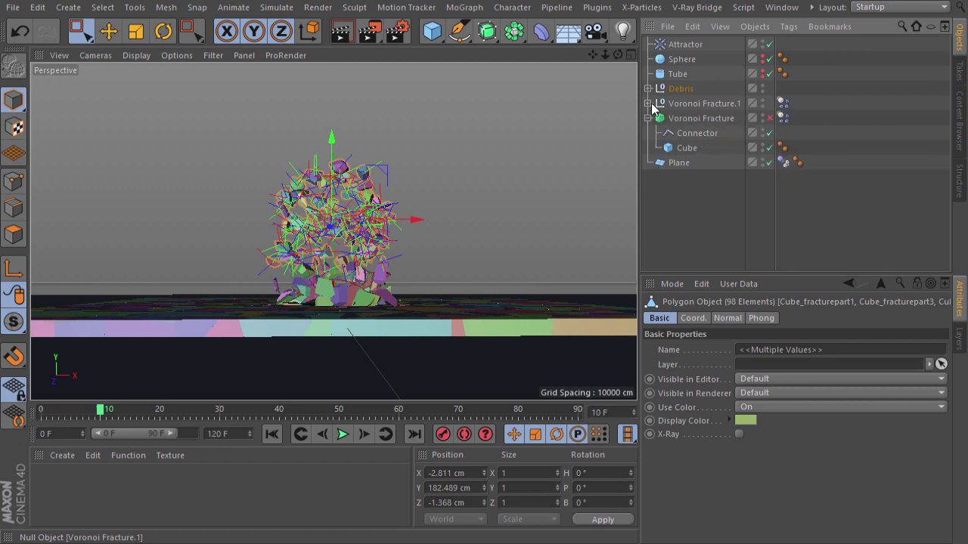
left_click(784, 103)
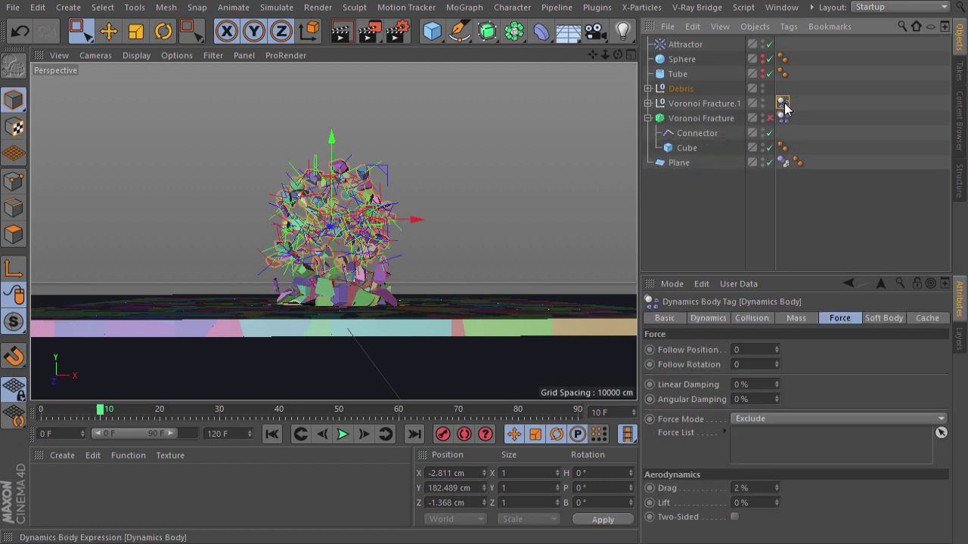
left_click_drag(781, 98, 783, 89)
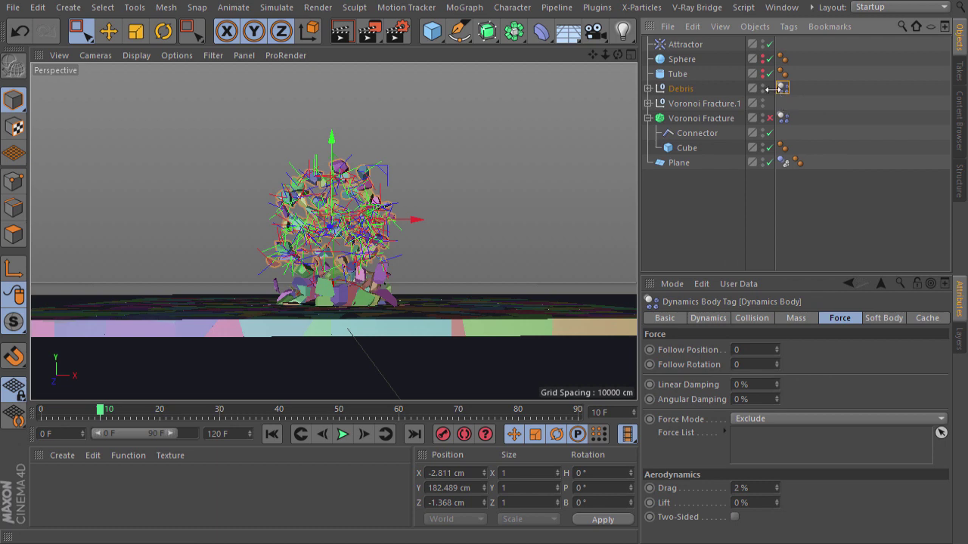
left_click(714, 105)
Delete the leftover Voronoi Fracture.1 null and disable dynamics on the Debris Dynamics Body tag.
key("Delete")
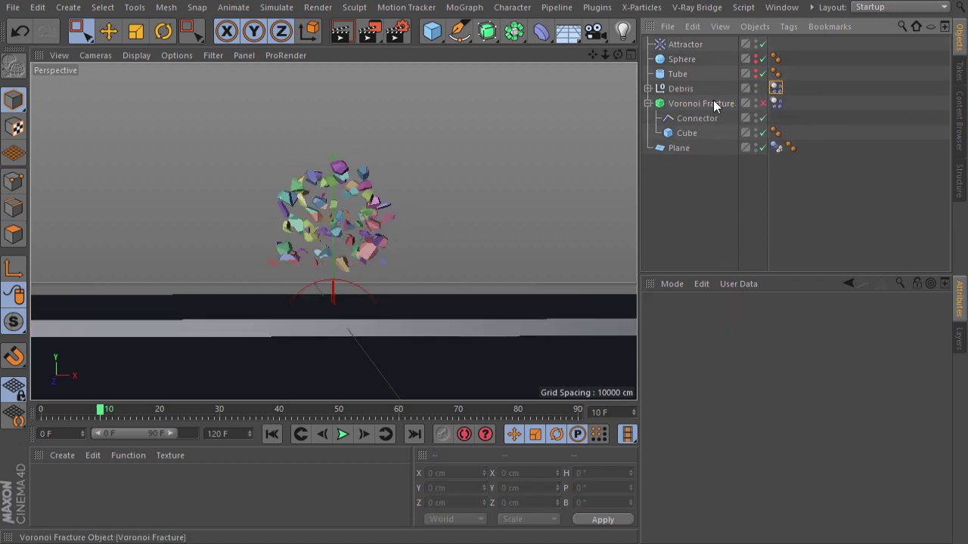
left_click(775, 88)
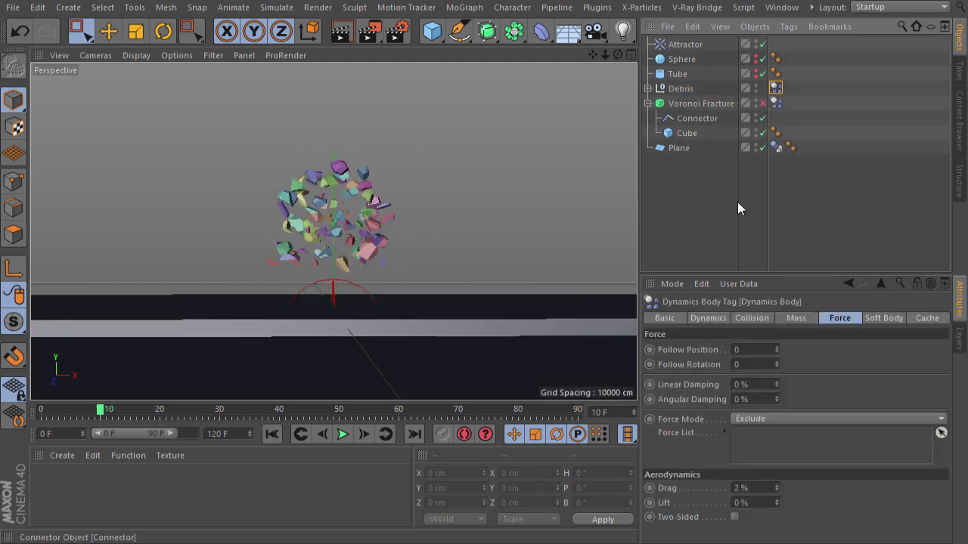
left_click(707, 323)
left_click(698, 349)
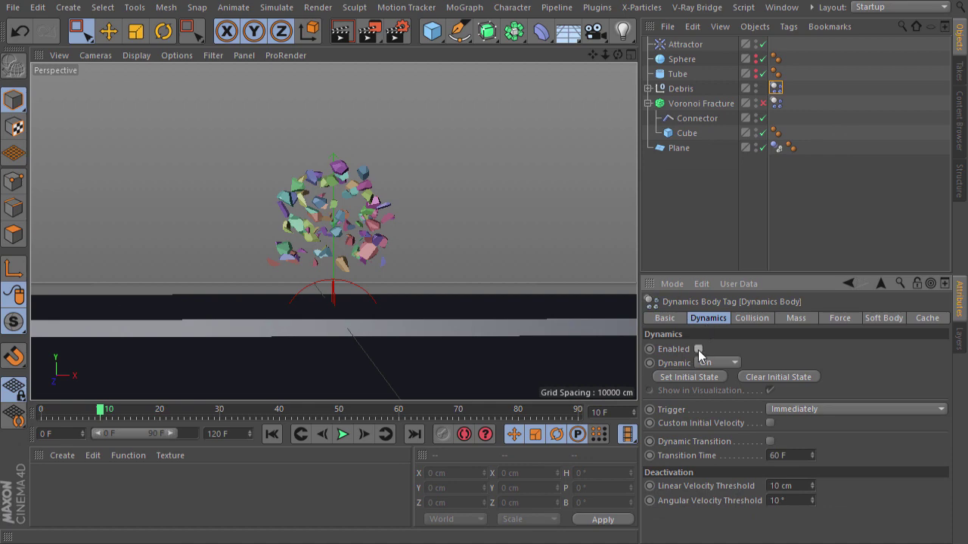
Select all fracture pieces inside Debris and shrink them to about 89 percent.
left_click(681, 88)
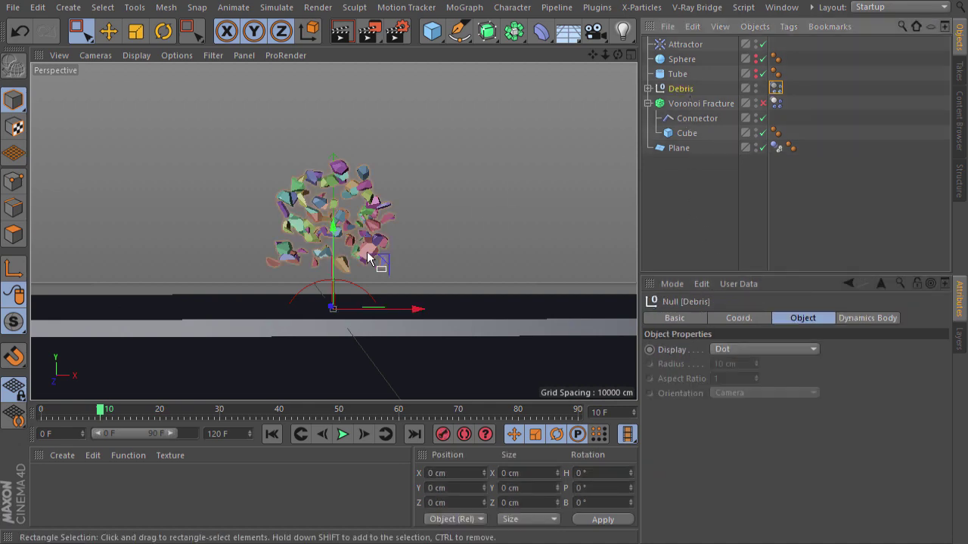
mouse_move(365, 225)
left_mouse_down("alt")
mouse_move(338, 286)
mouse_move(338, 226)
mouse_move(482, 186)
left_mouse_up("alt")
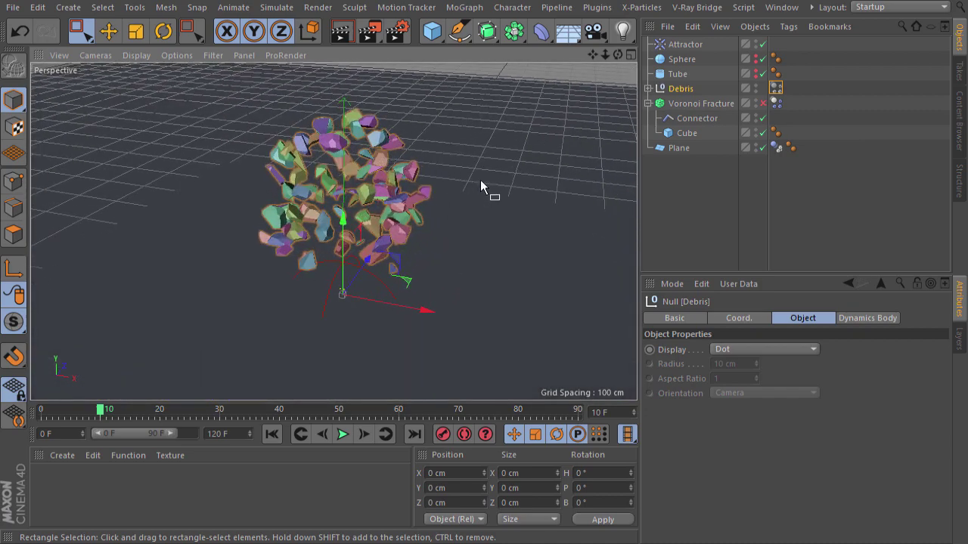
left_click(648, 89)
scroll(707, 155, "down", 5)
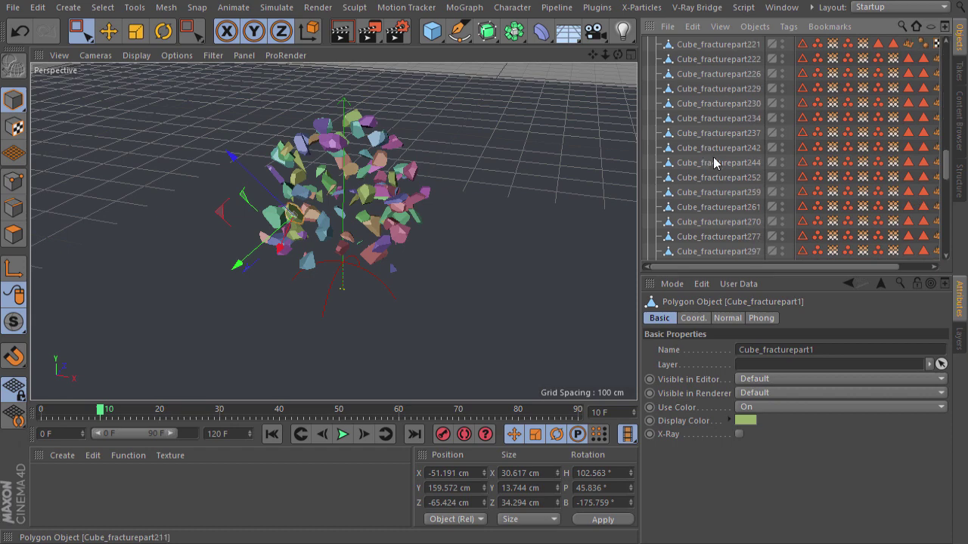
scroll(715, 167, "down", 5)
scroll(722, 180, "down", 5)
left_click(717, 193, "shift")
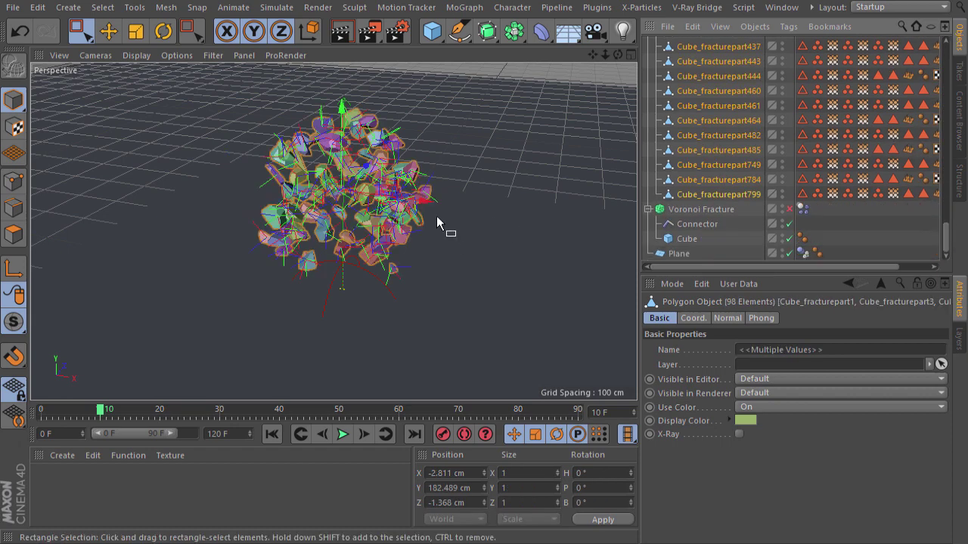
key("t")
left_click_drag(416, 147, 82, 233)
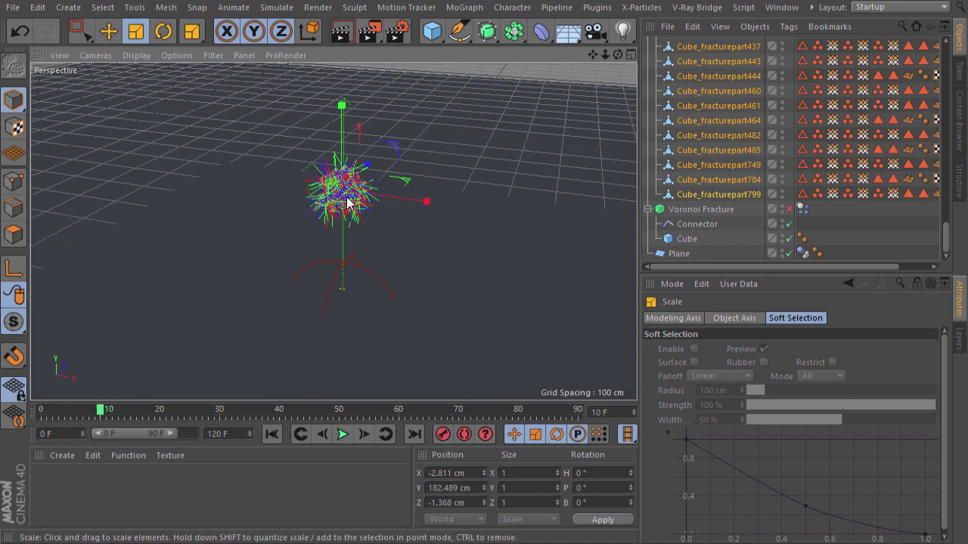
Ctrl-drag copies of the pieces and offset them along X and Z into a compact cluster.
scroll(353, 117, "up", 3)
key("e")
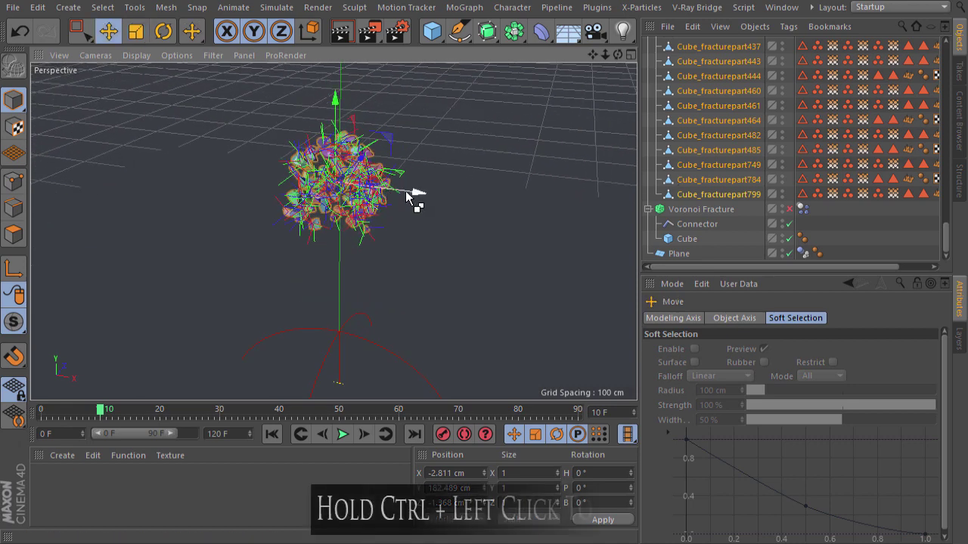
left_click_drag(411, 194, 484, 204, "ctrl")
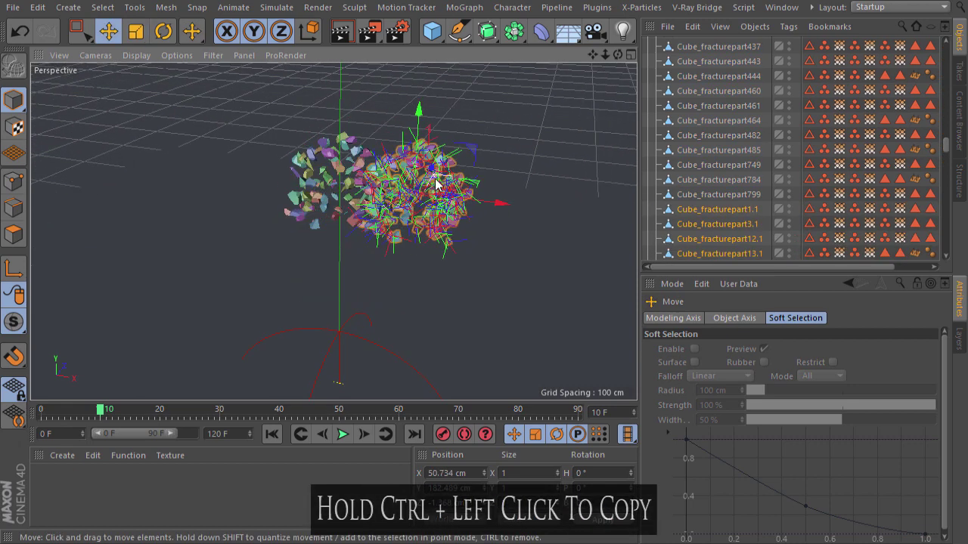
mouse_move(411, 199)
left_mouse_down("alt")
mouse_move(470, 180)
mouse_move(399, 198)
mouse_move(378, 249)
mouse_move(352, 253)
mouse_move(353, 240)
mouse_move(328, 216)
mouse_move(367, 274)
left_mouse_up("alt")
mouse_move(385, 205)
left_mouse_down("ctrl")
mouse_move(428, 173)
mouse_move(393, 194)
mouse_move(479, 173)
mouse_move(499, 216)
mouse_move(462, 136)
mouse_move(333, 202)
left_mouse_up("ctrl")
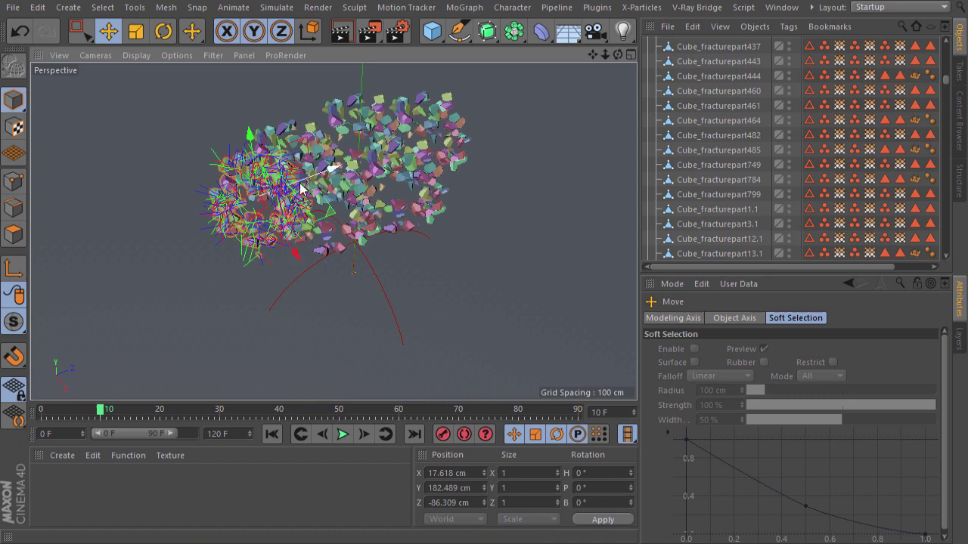
mouse_move(302, 188)
left_mouse_down()
mouse_move(394, 205)
mouse_move(341, 195)
left_mouse_up()
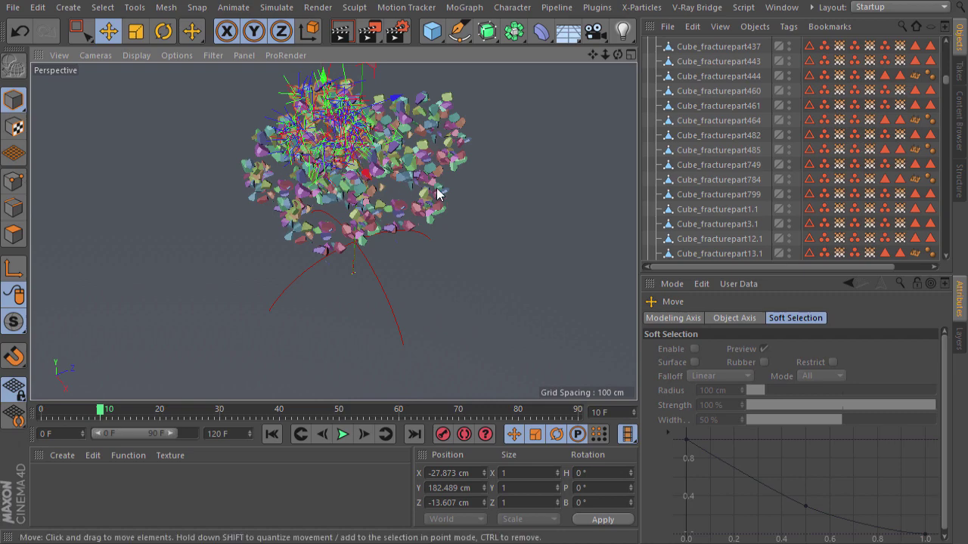
mouse_move(460, 162)
left_mouse_down("alt")
mouse_move(442, 163)
mouse_move(446, 120)
left_mouse_up("alt")
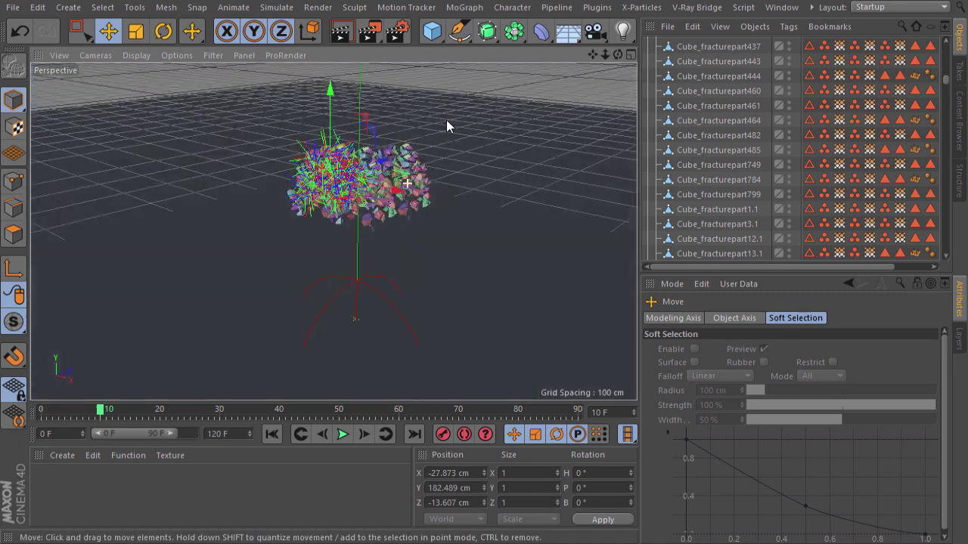
scroll(725, 101, "up", 5)
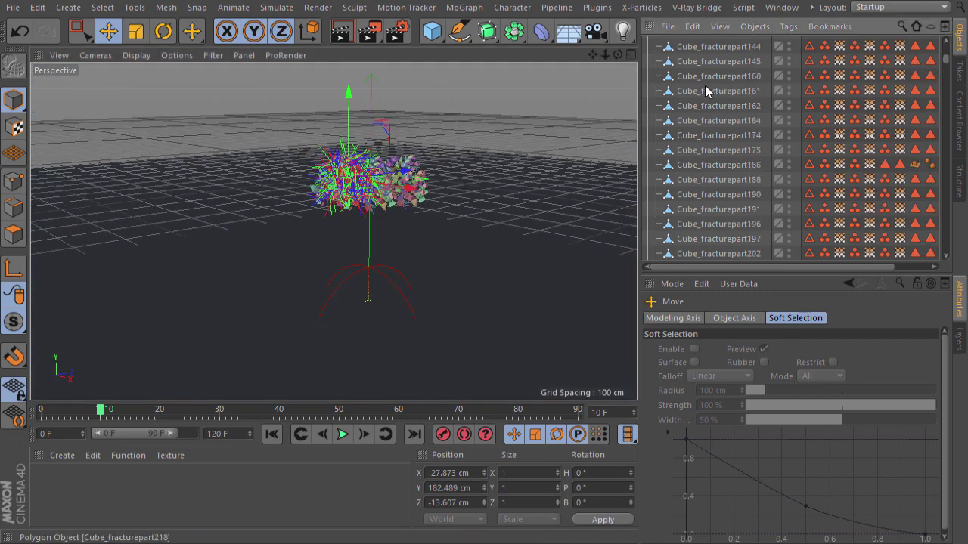
scroll(705, 85, "up", 10)
left_click(681, 88)
Lower the Debris null along Y to -126.605 cm.
left_click(648, 89)
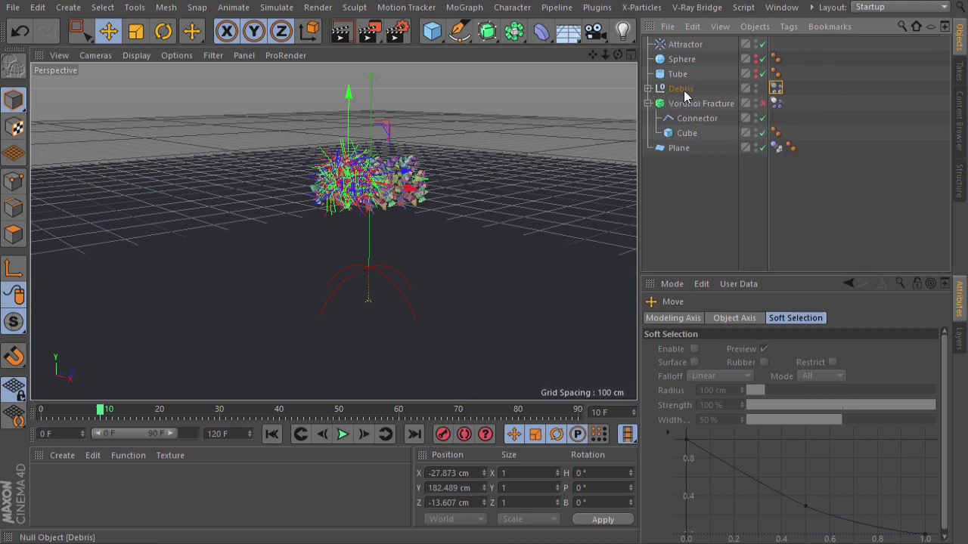
left_click(694, 202)
left_click(679, 90)
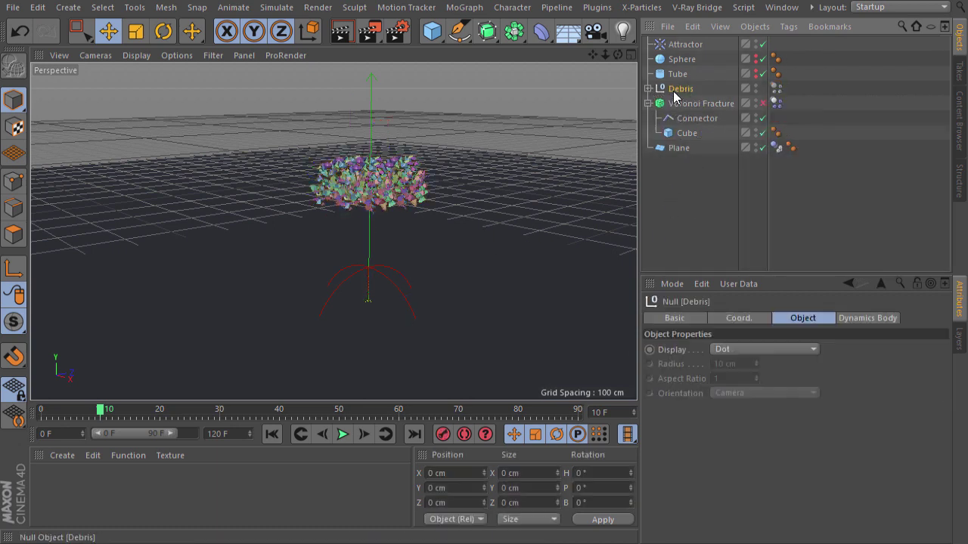
left_click_drag(373, 238, 371, 295)
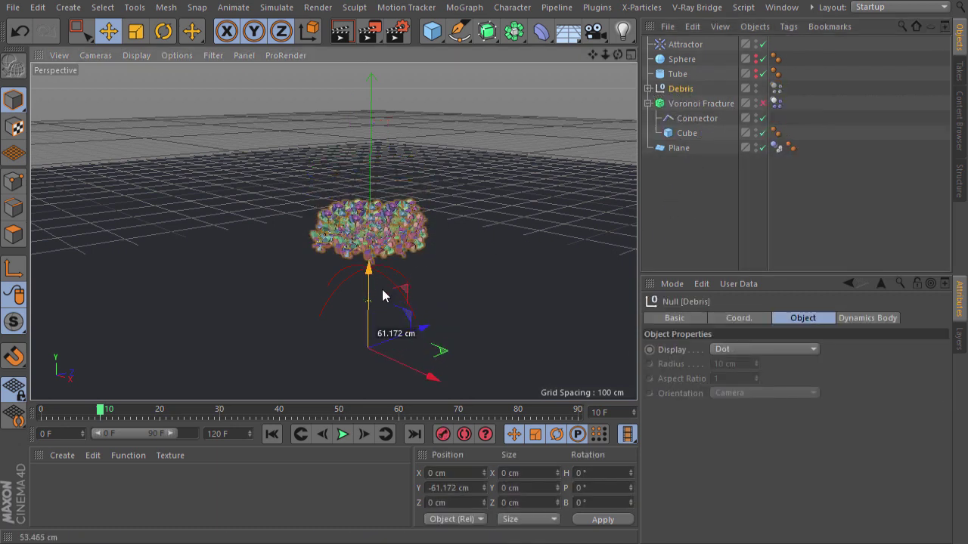
scroll(367, 205, "up", 5)
mouse_move(367, 204)
left_mouse_down("alt")
mouse_move(368, 259)
mouse_move(443, 259)
left_mouse_up("alt")
scroll(432, 254, "down", 4)
Re-enable the Voronoi Fracture and preview the floor shattering from frame 0.
left_click(273, 436)
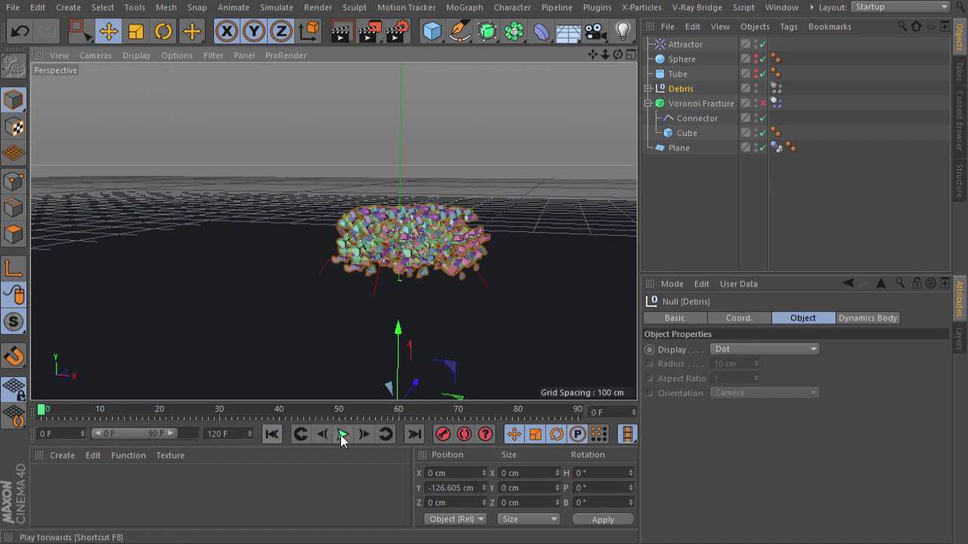
left_click(763, 104)
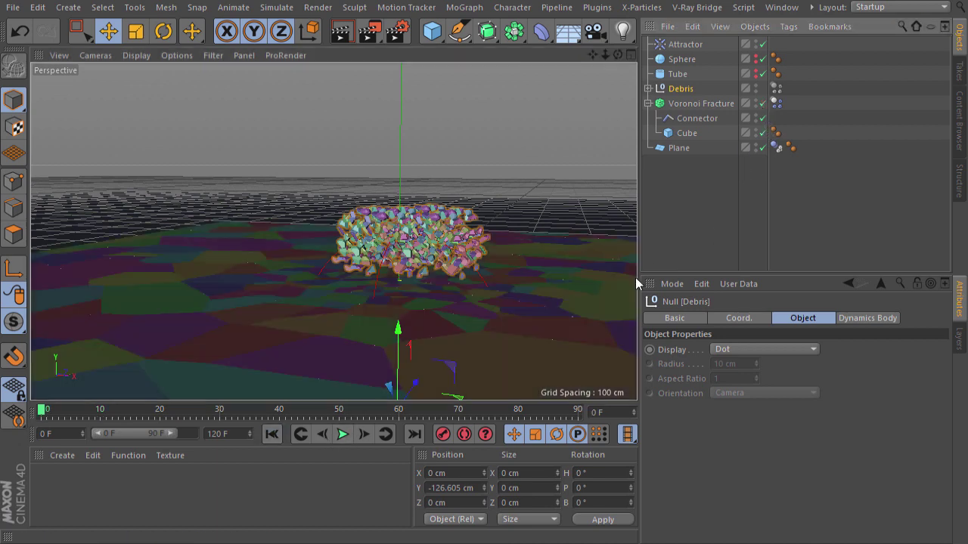
left_click(343, 435)
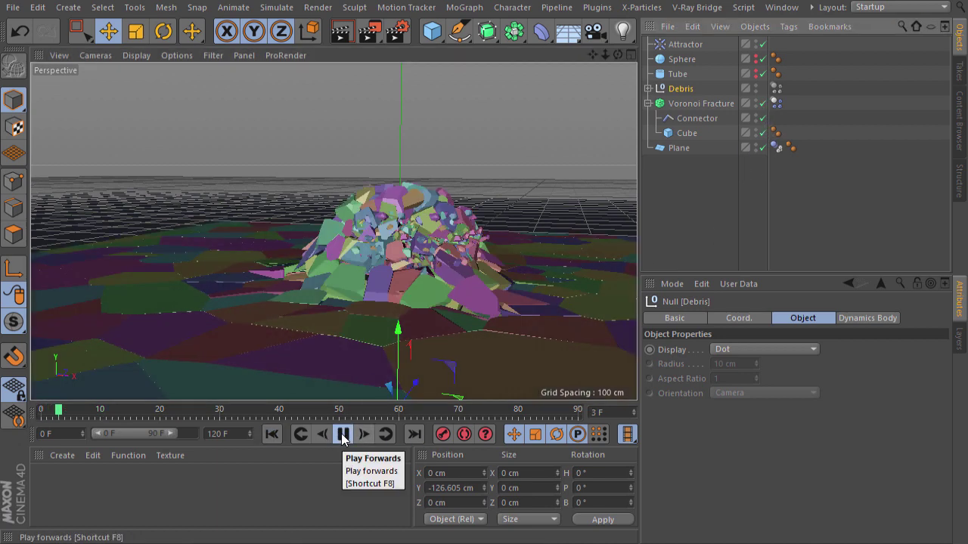
left_click(343, 436)
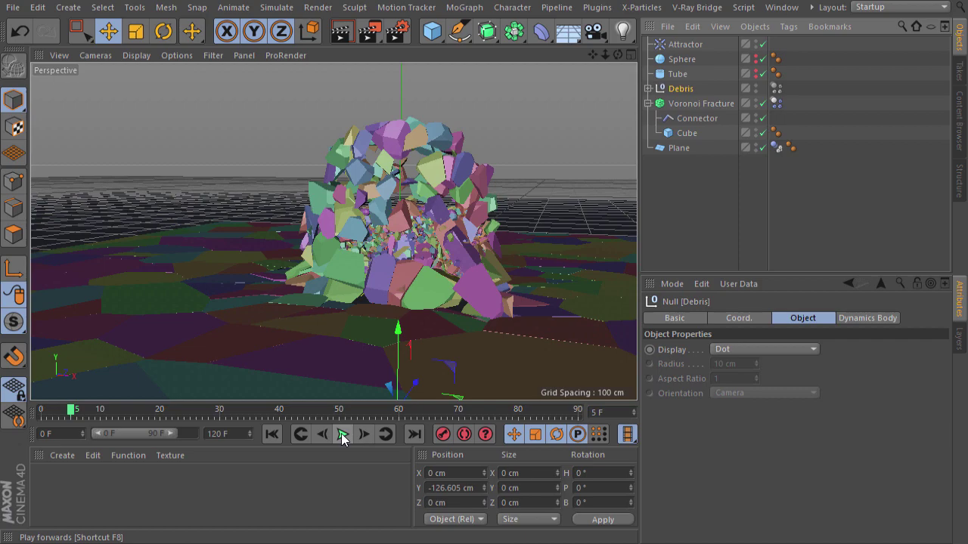
left_click(272, 434)
left_click_drag(439, 234, 300, 249, "alt")
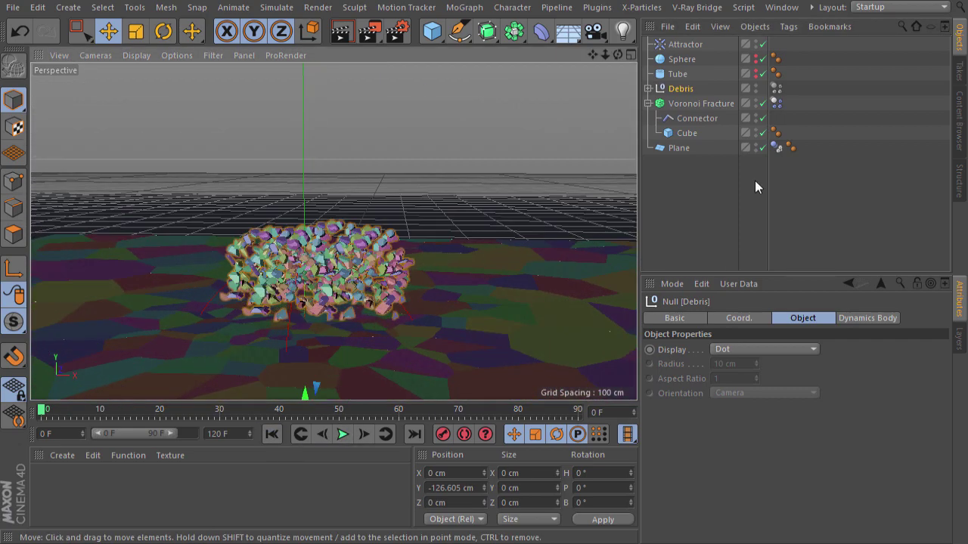
Enable dynamics on the Debris Dynamics Body tag and play the simulation.
left_click(775, 89)
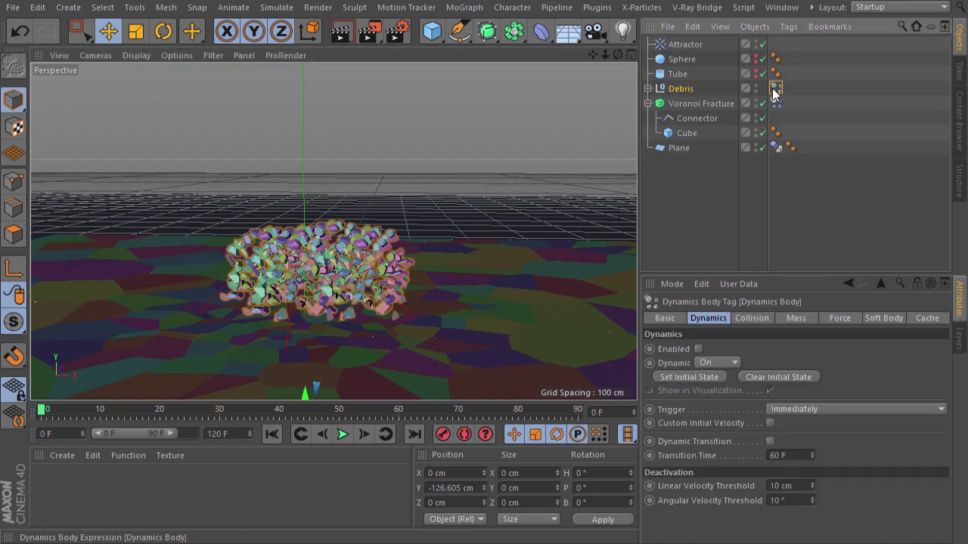
left_click(698, 349)
left_click(341, 434)
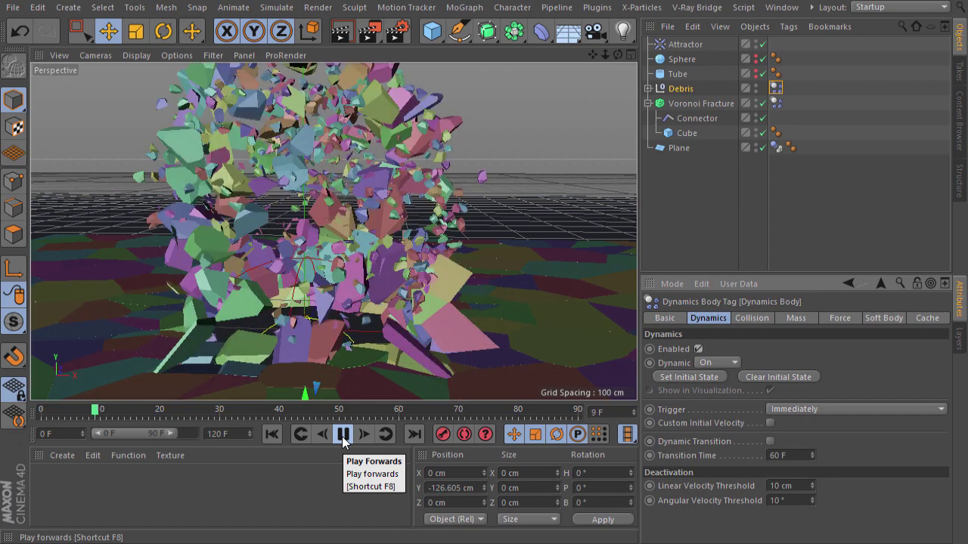
key("F8")
Reframe the view on the debris, replay the burst, and rewind to frame 0.
scroll(342, 282, "down", 3)
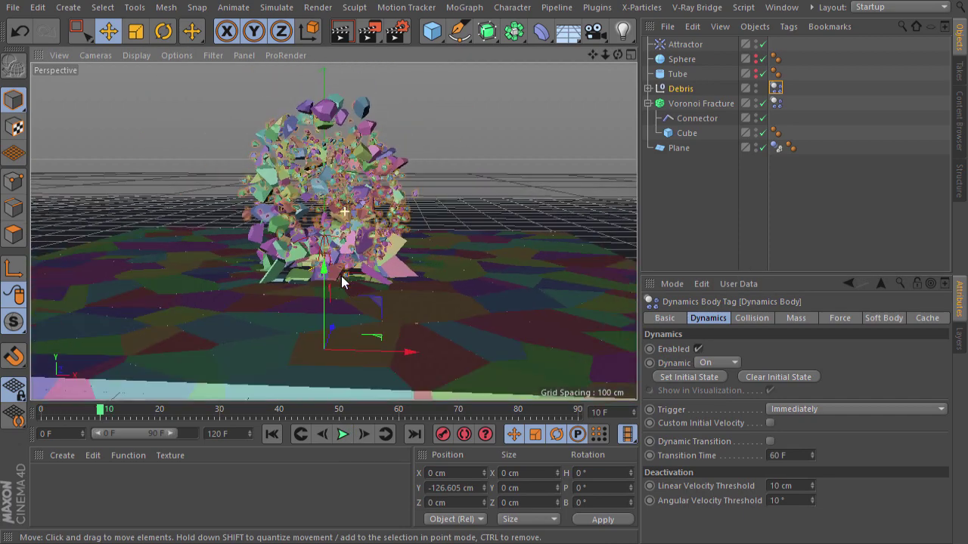
left_click_drag(359, 214, 360, 216, "alt")
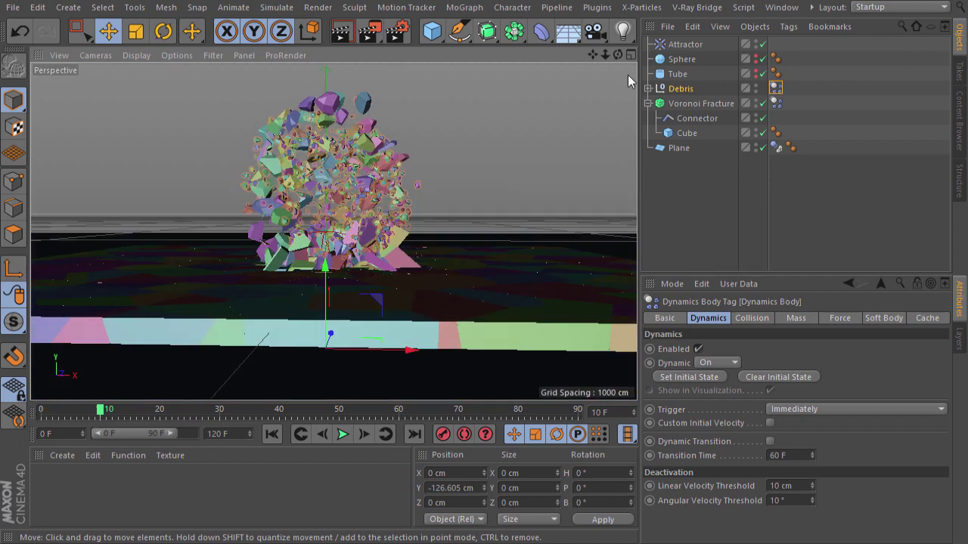
left_click_drag(592, 54, 505, 189)
left_click_drag(407, 301, 415, 300, "alt")
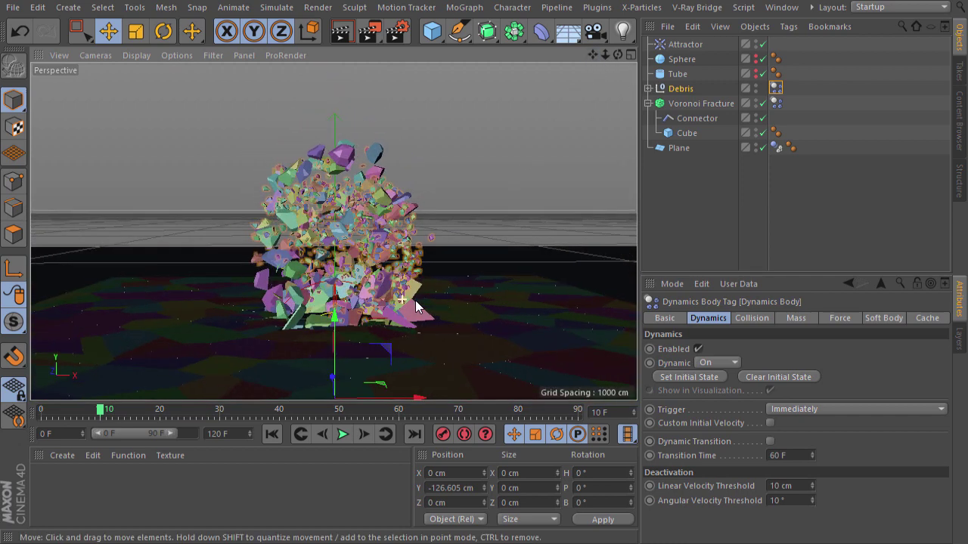
left_click(342, 434)
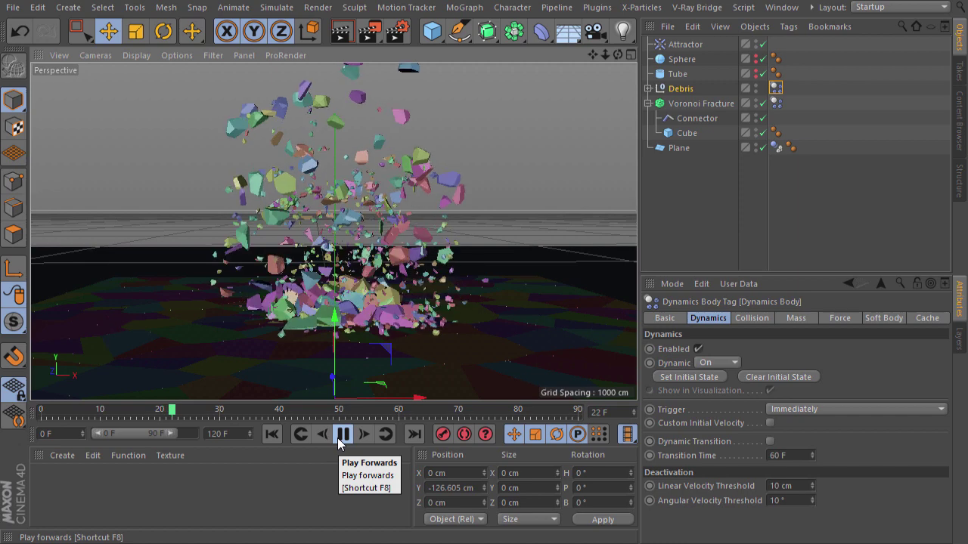
left_click(342, 434)
left_click(271, 434)
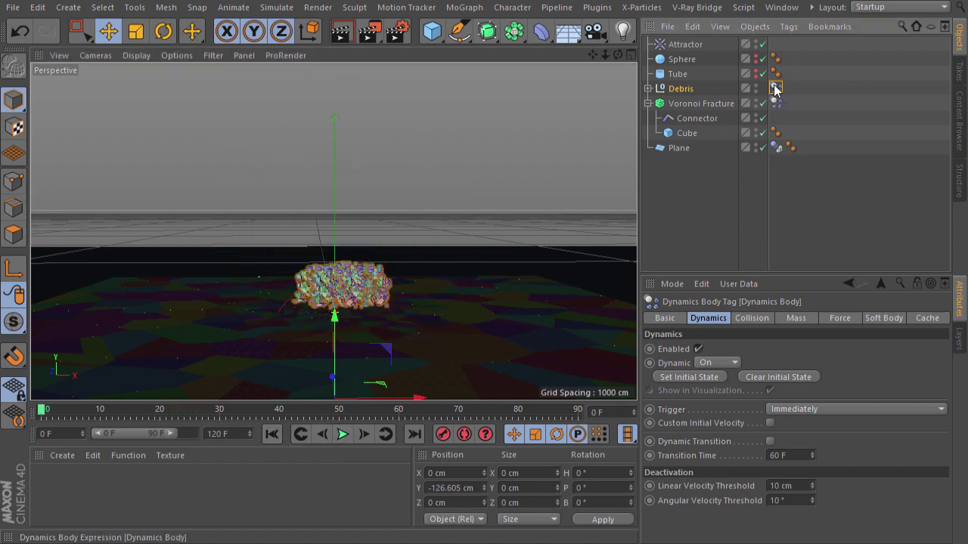
Move the Debris null down to Y -143.103 cm and replay the burst up to frame 40.
left_click(845, 319)
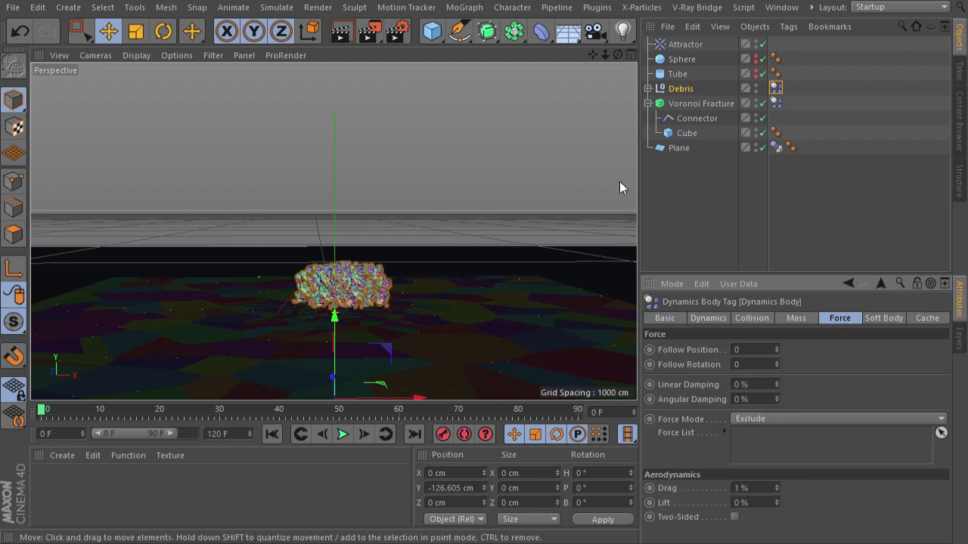
left_click(680, 89)
left_click_drag(340, 331, 337, 338)
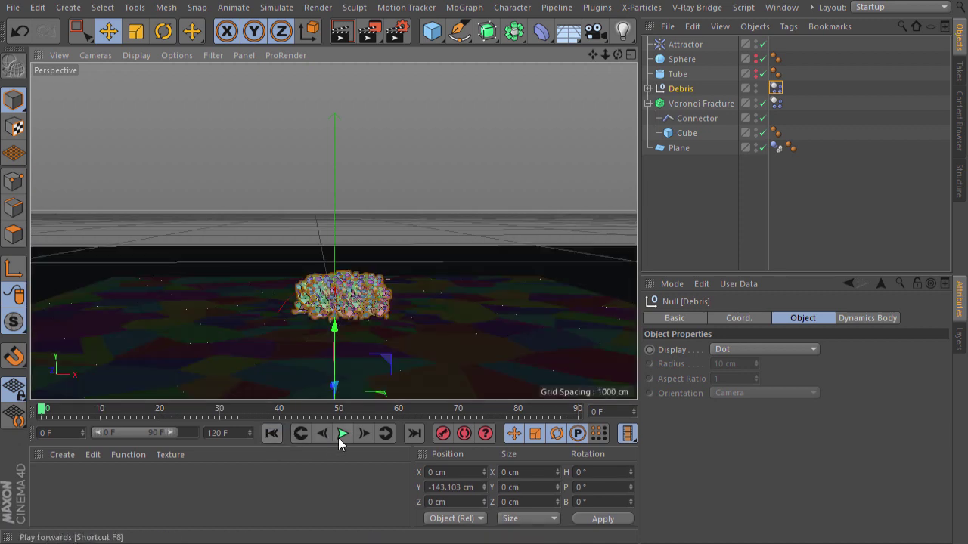
left_click(341, 433)
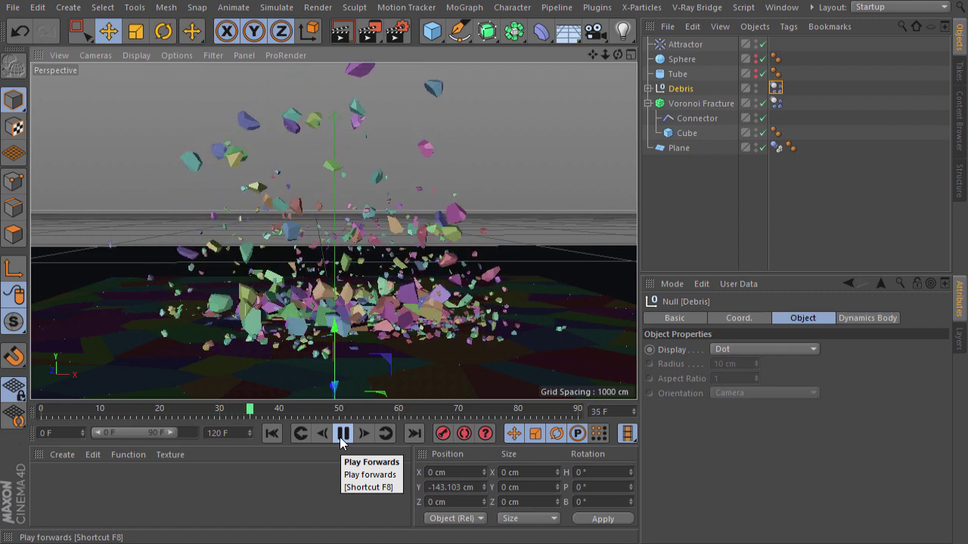
left_click(343, 433)
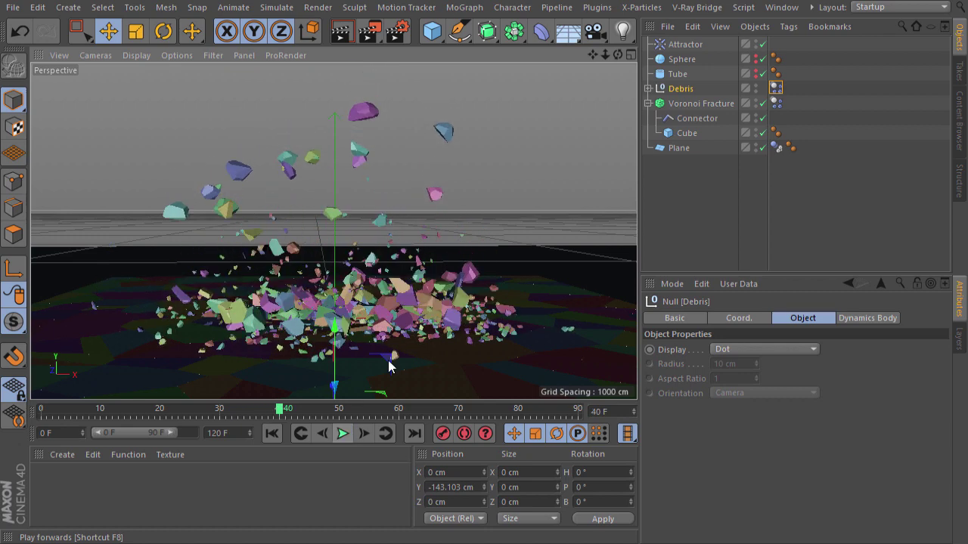
left_click_drag(409, 301, 406, 320, "alt")
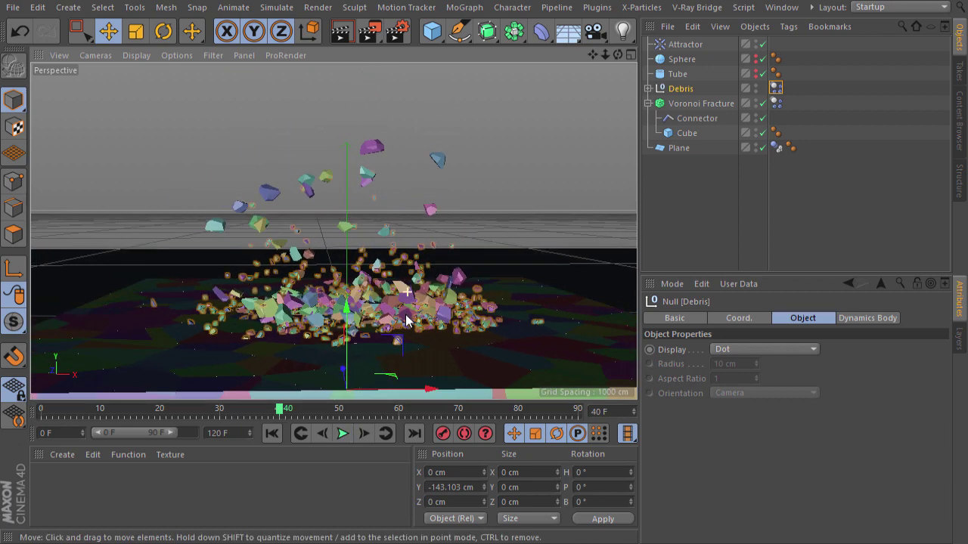
left_click(272, 433)
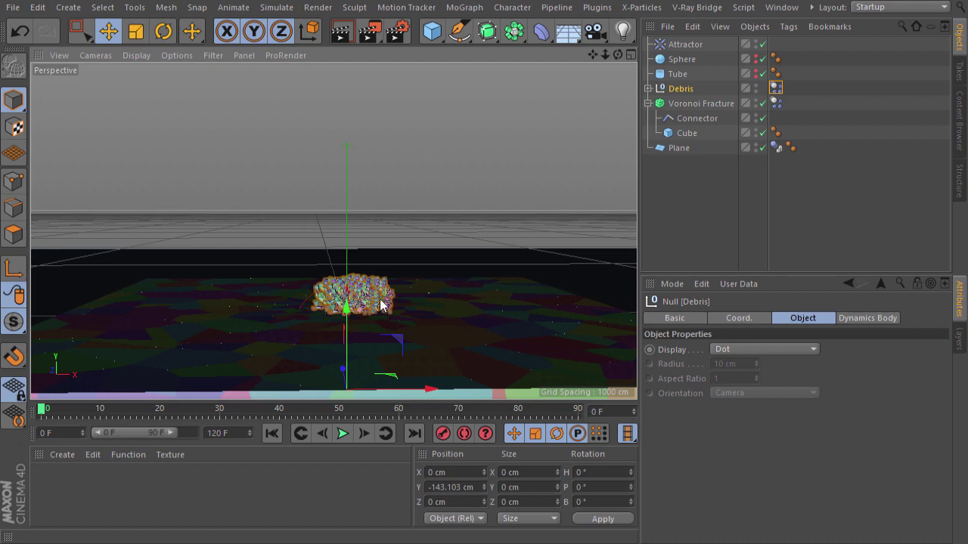
Add a Display tag to Debris with the Visibility override enabled.
right_click(684, 93)
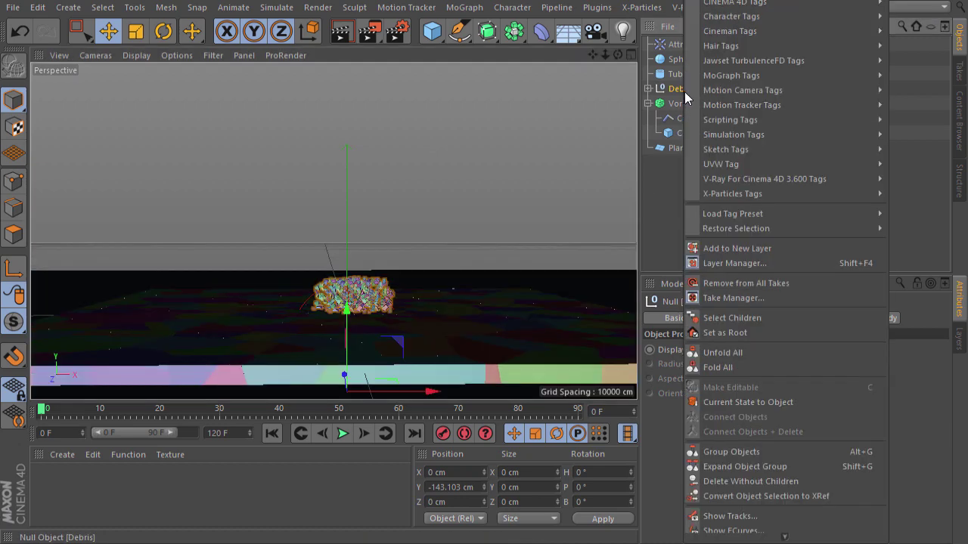
mouse_move(735, 2)
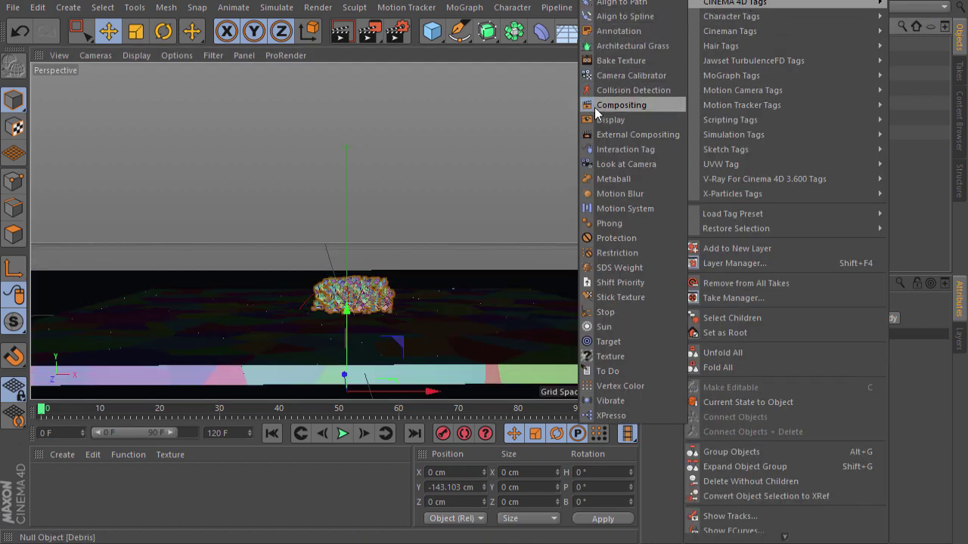
left_click(602, 118)
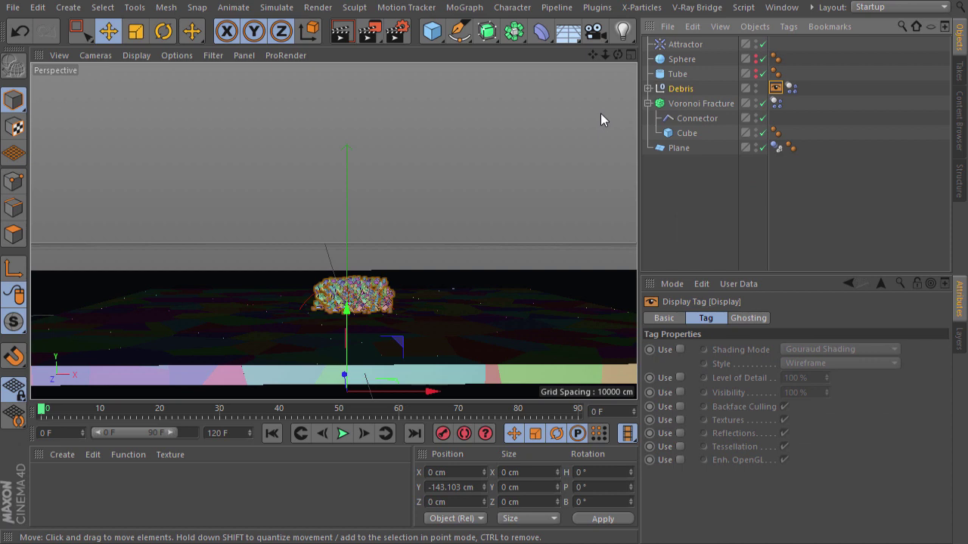
left_click(680, 392)
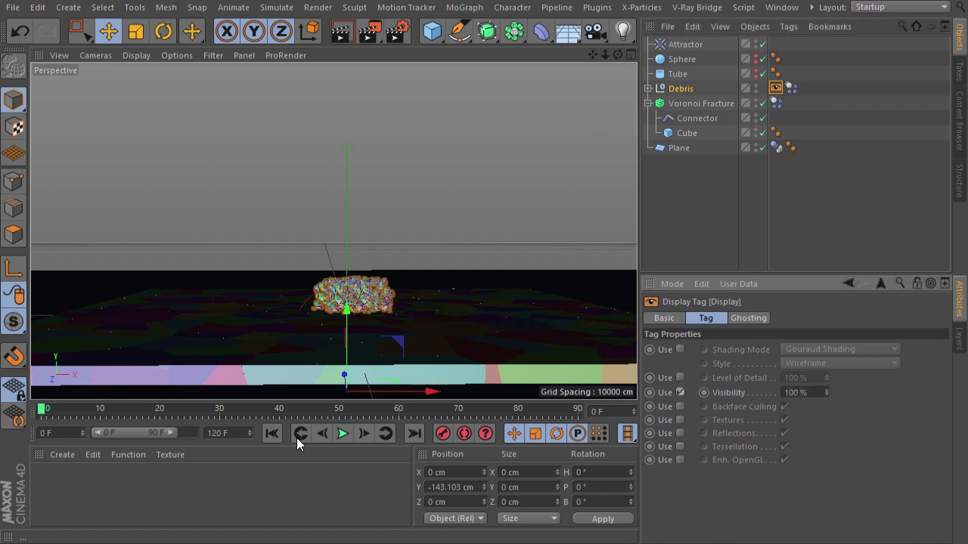
Keyframe Debris visibility at 100% on frame 3 and 0% on frame 0.
left_click(363, 433)
left_click(363, 433)
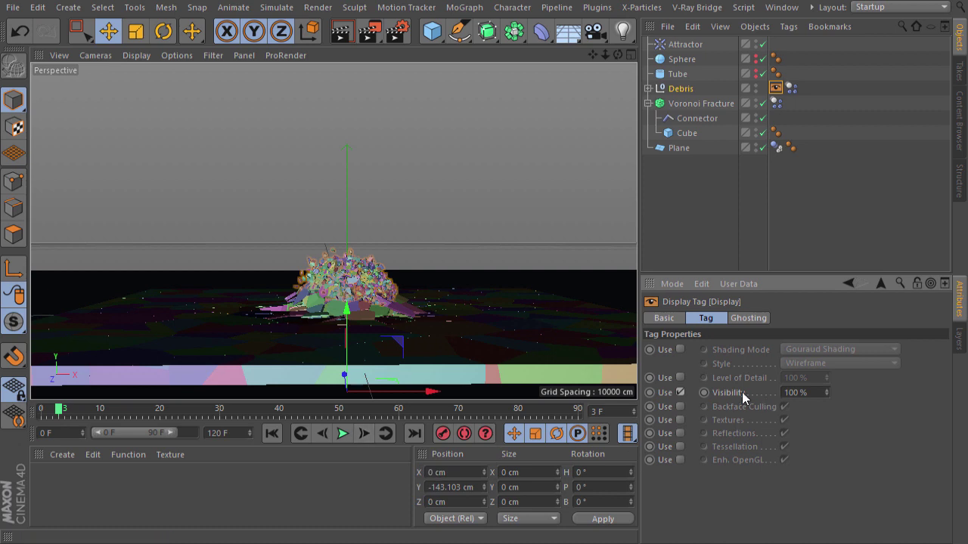
left_click(704, 393)
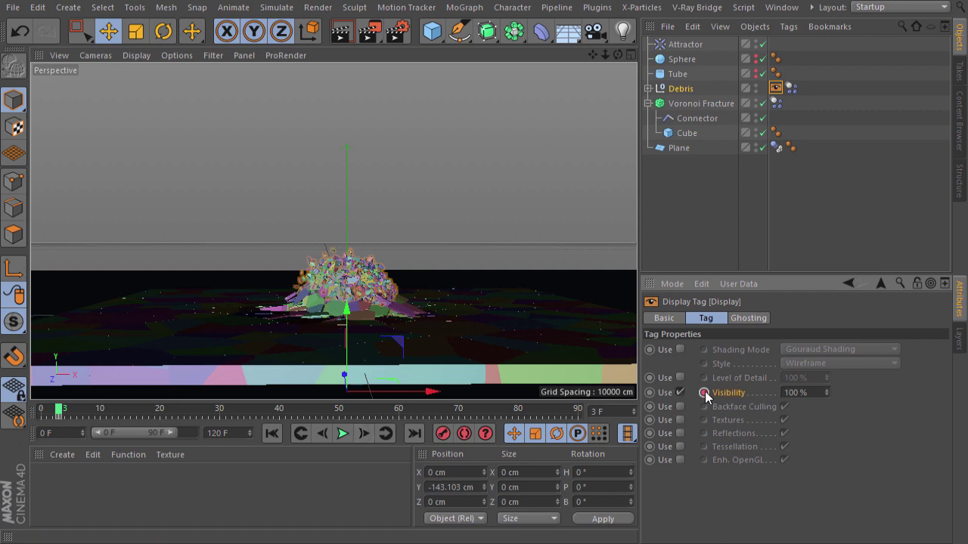
left_click(274, 434)
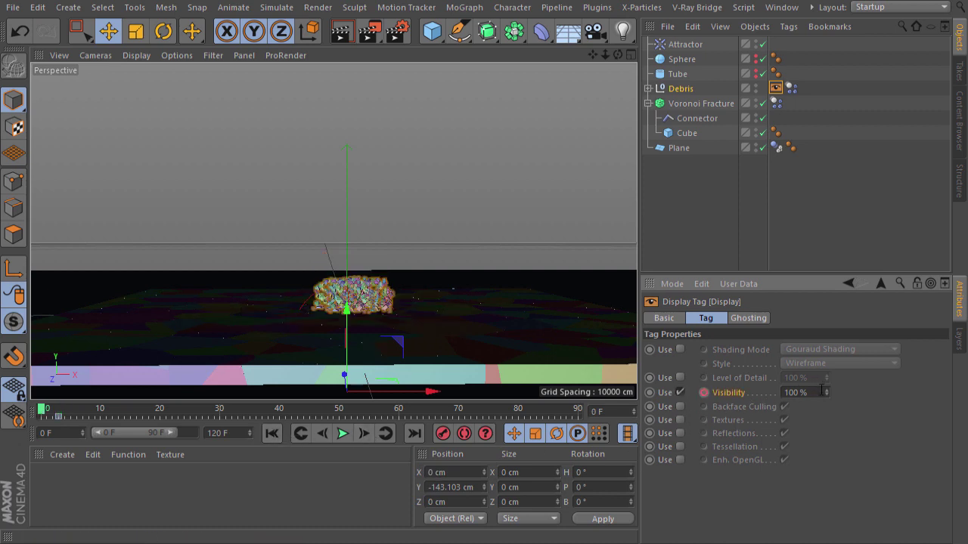
type("0")
left_click(704, 392)
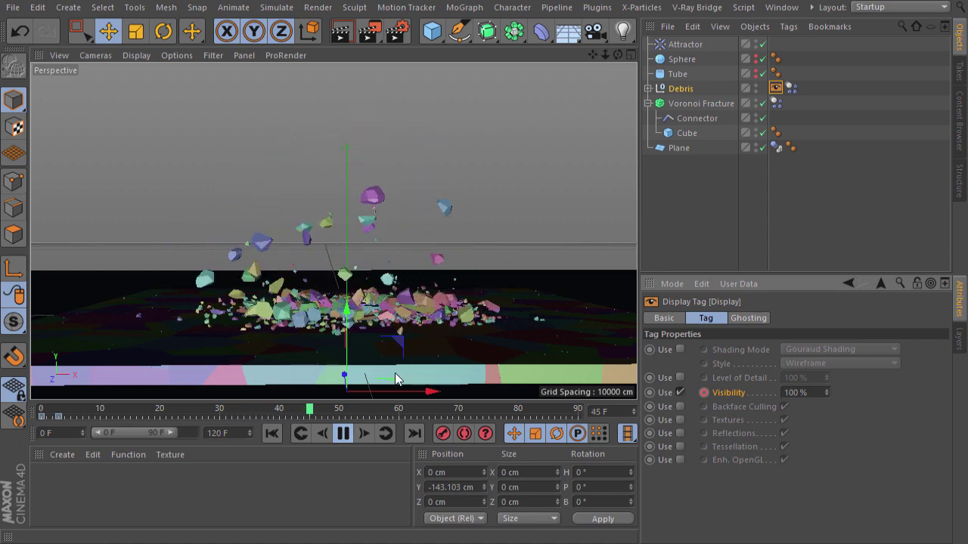
Stop playback at frame 50 and return to frame 0, where the Debris is invisible.
left_click(343, 433)
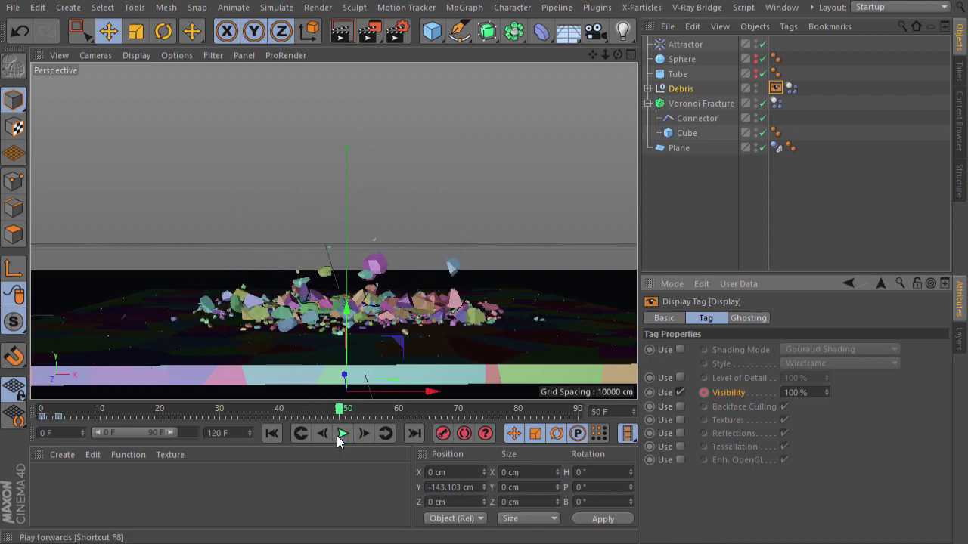
left_click(274, 433)
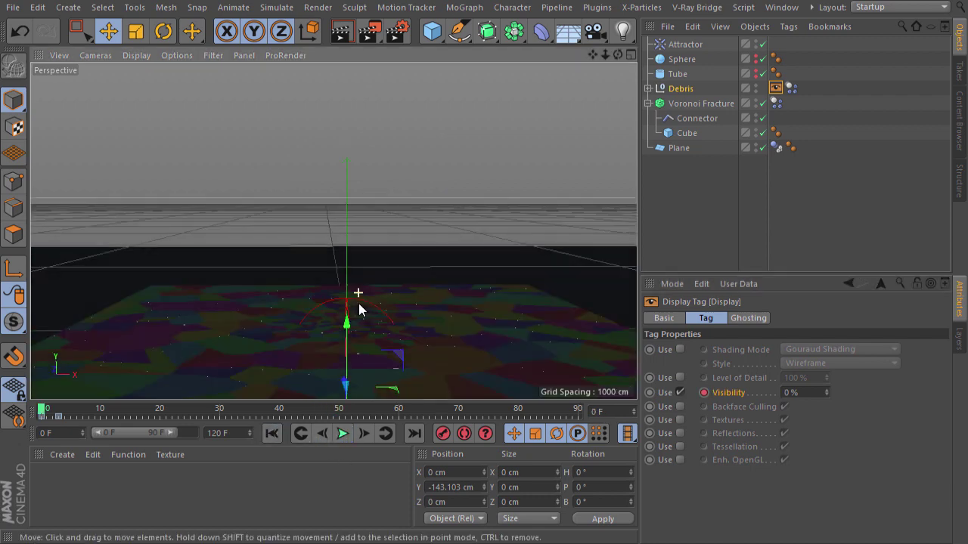
scroll(426, 322, "down", 3)
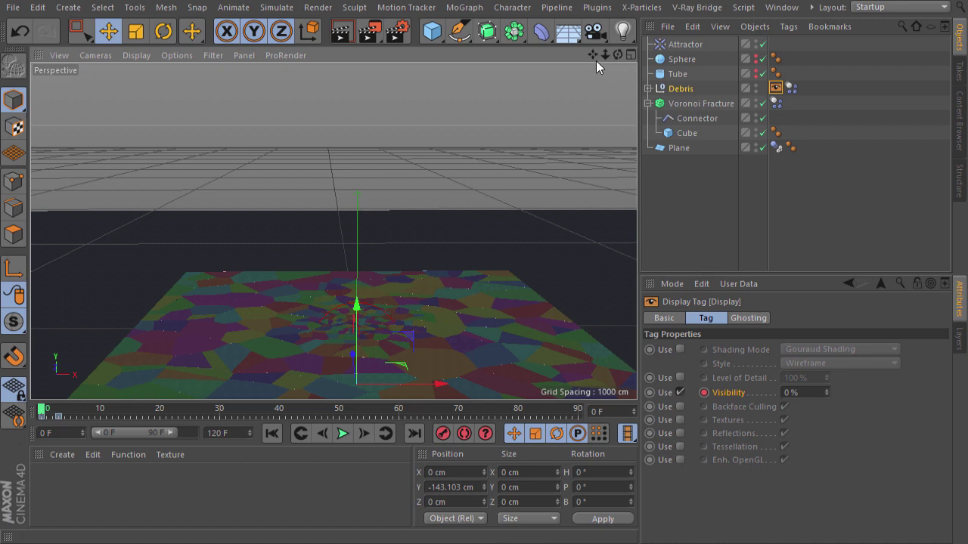
scroll(381, 314, "down", 3)
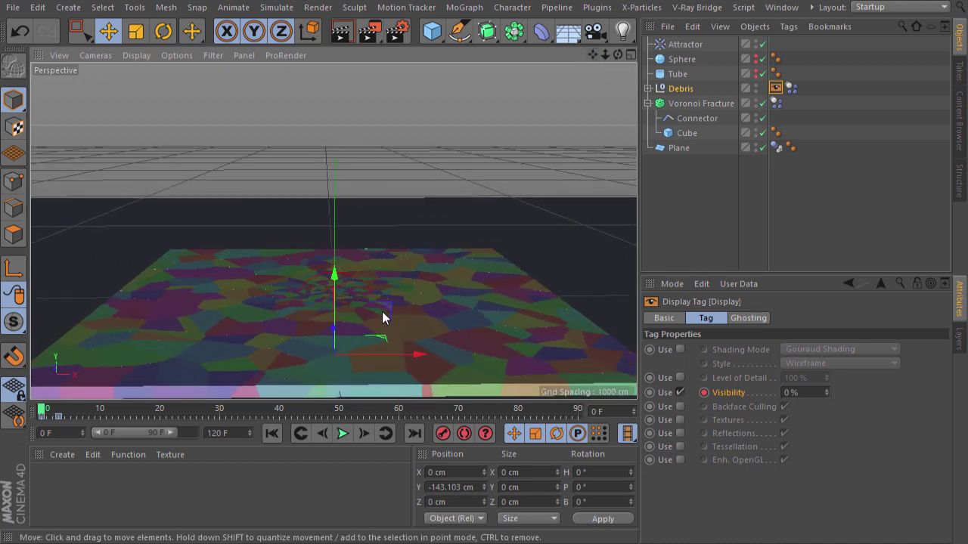
scroll(382, 312, "down", 2)
scroll(383, 310, "down", 1)
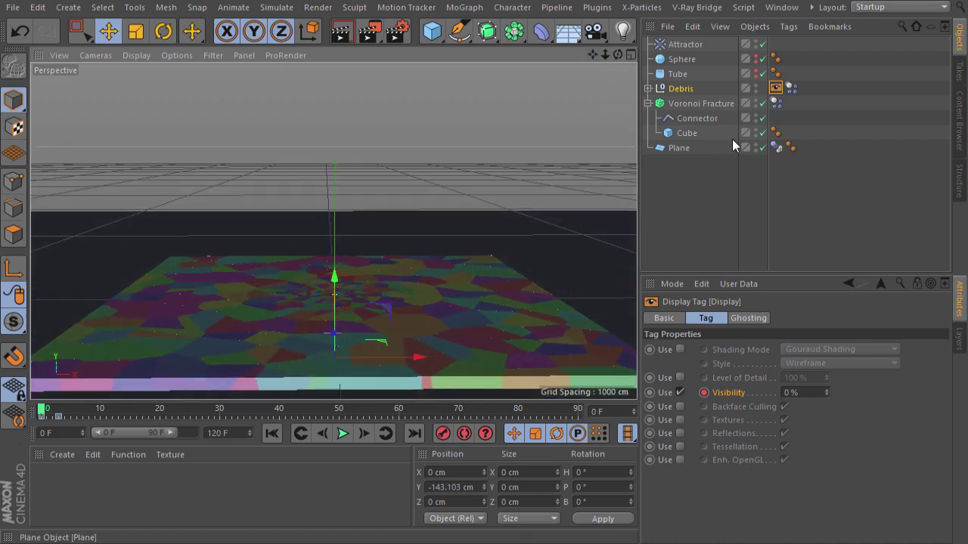
Bake the Debris and Voronoi Fracture Dynamics Body tags together into a cache.
left_click(790, 88)
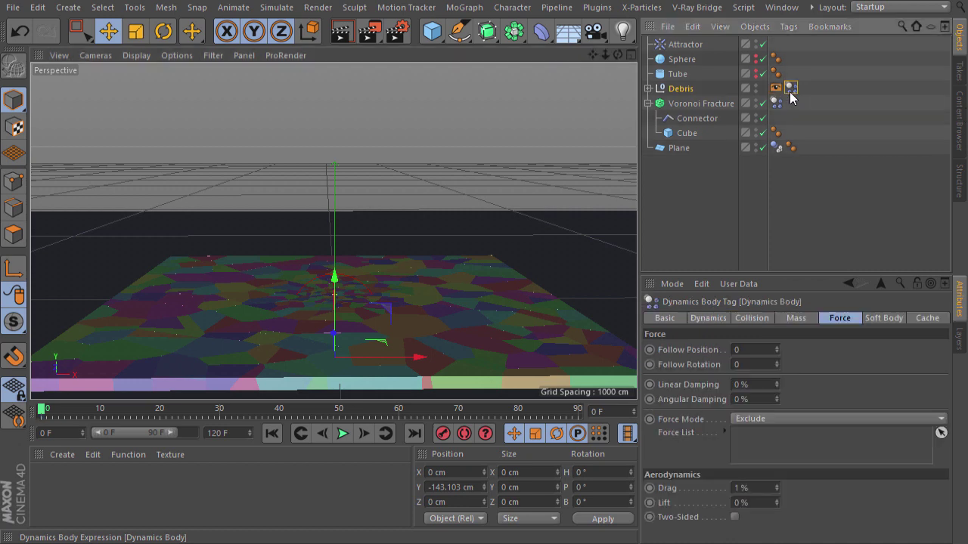
left_click(776, 104, "ctrl")
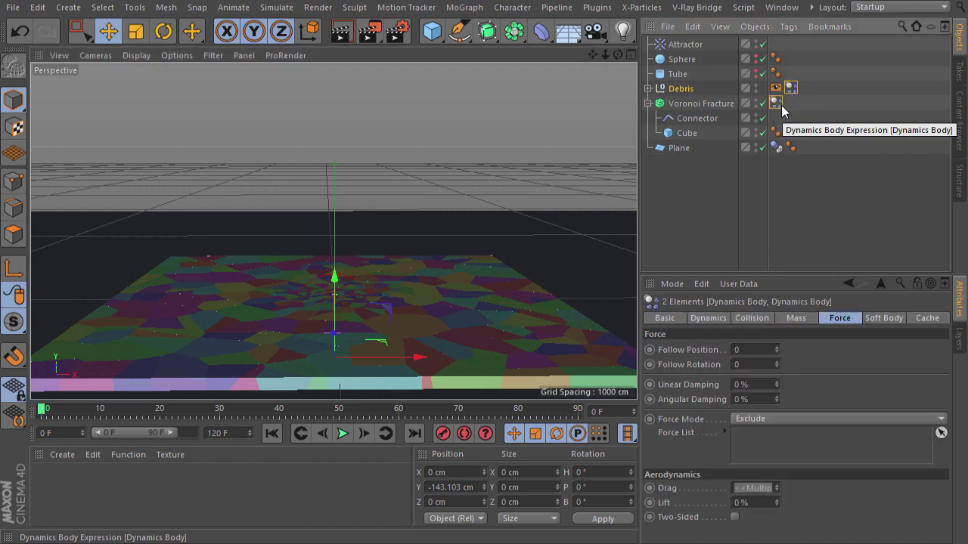
left_click(929, 318)
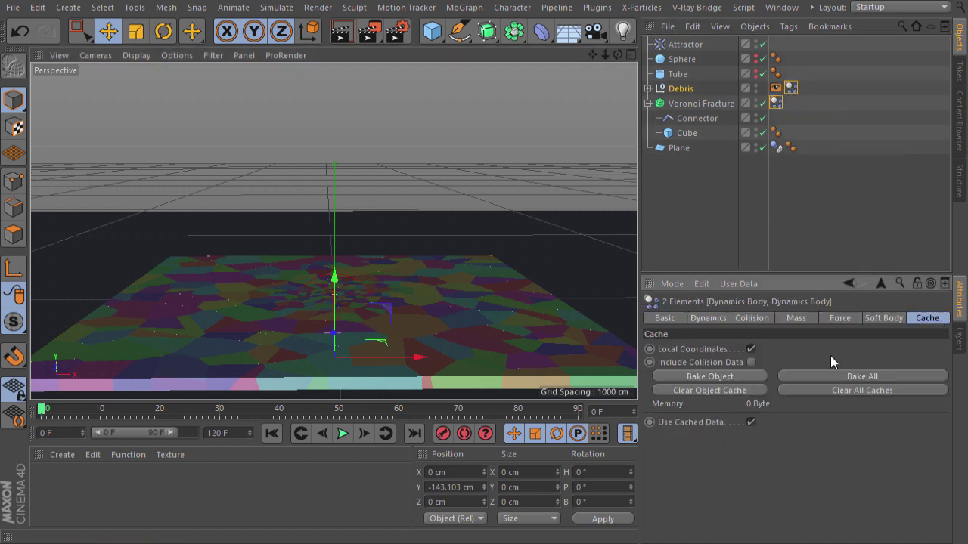
left_click(694, 378)
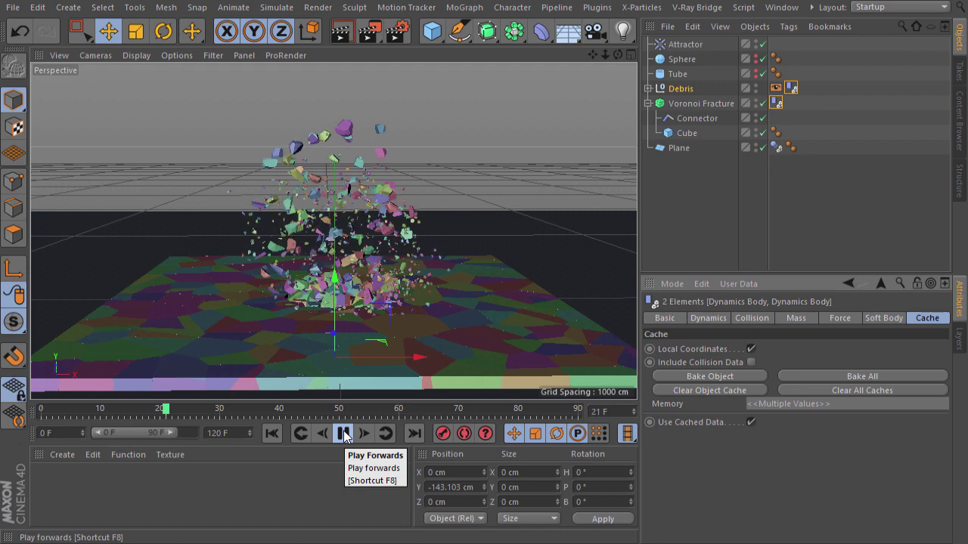
Stop the baked playback, scrub to where the debris settles, then rewind to frame 0.
left_click(344, 433)
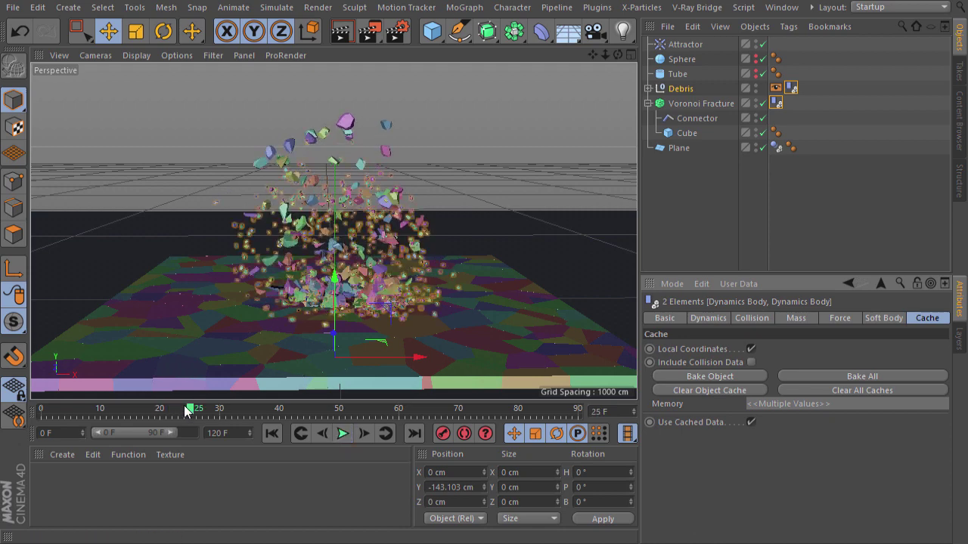
mouse_move(201, 410)
left_mouse_down()
mouse_move(355, 423)
mouse_move(251, 418)
left_mouse_up()
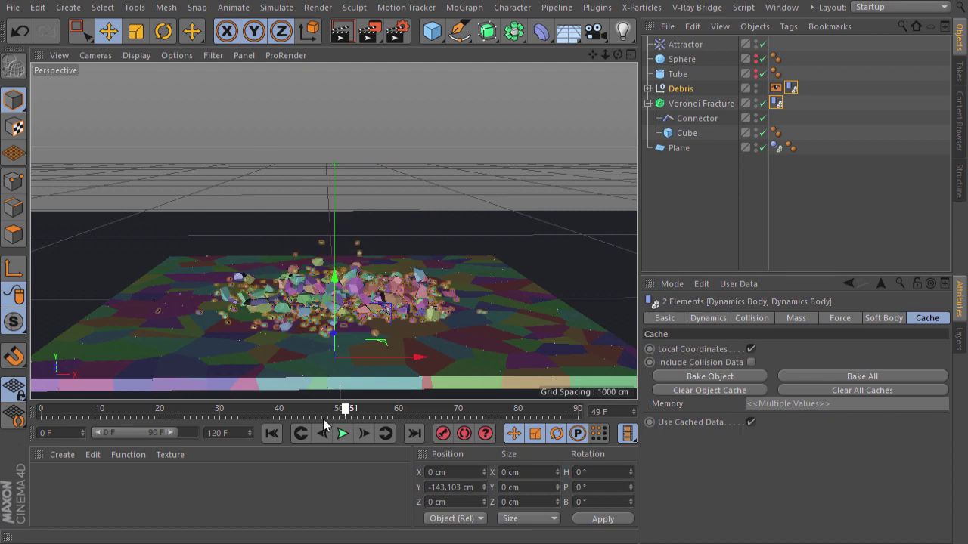
left_click_drag(213, 420, 25, 420)
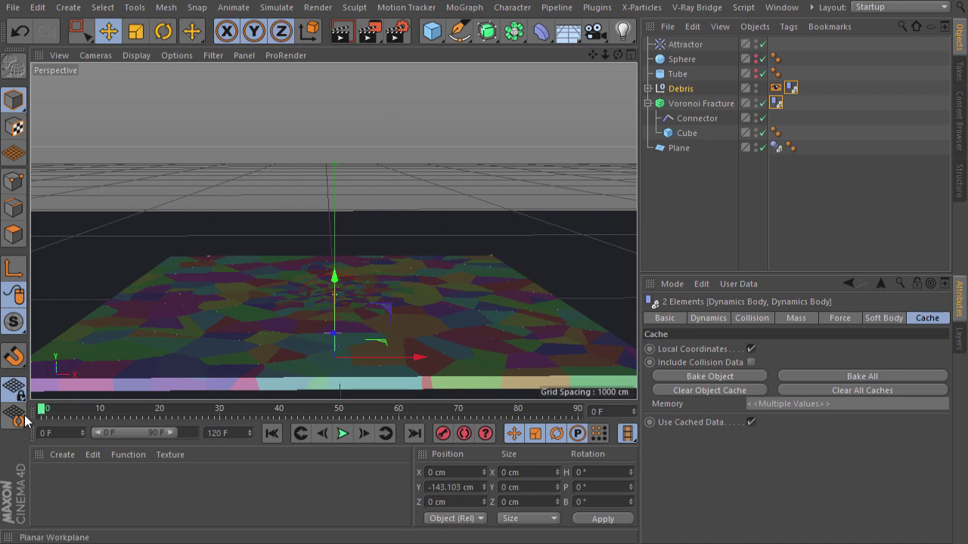
Deselect the tags, step forward three frames, and inspect the Debris Display tag's visibility key.
left_click(708, 215)
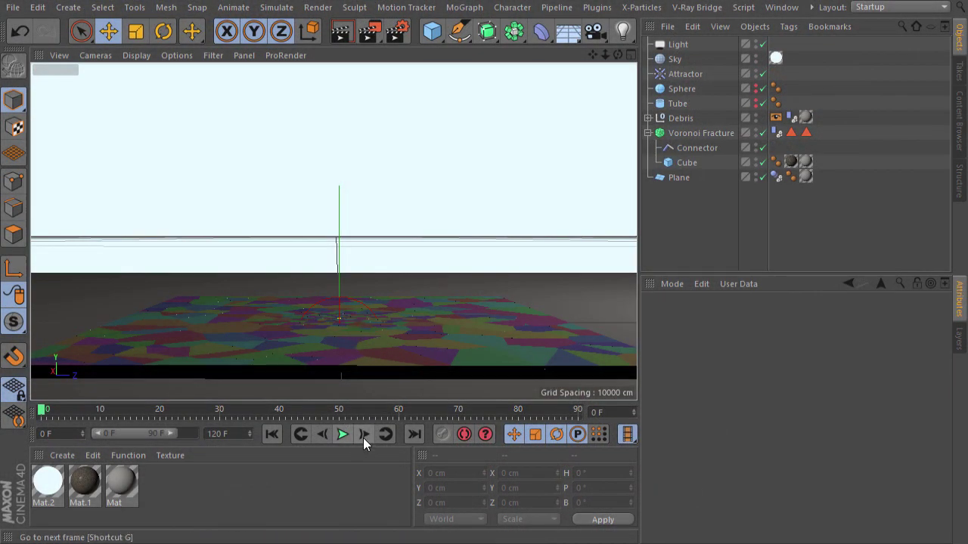
left_click(365, 434)
left_click(366, 434)
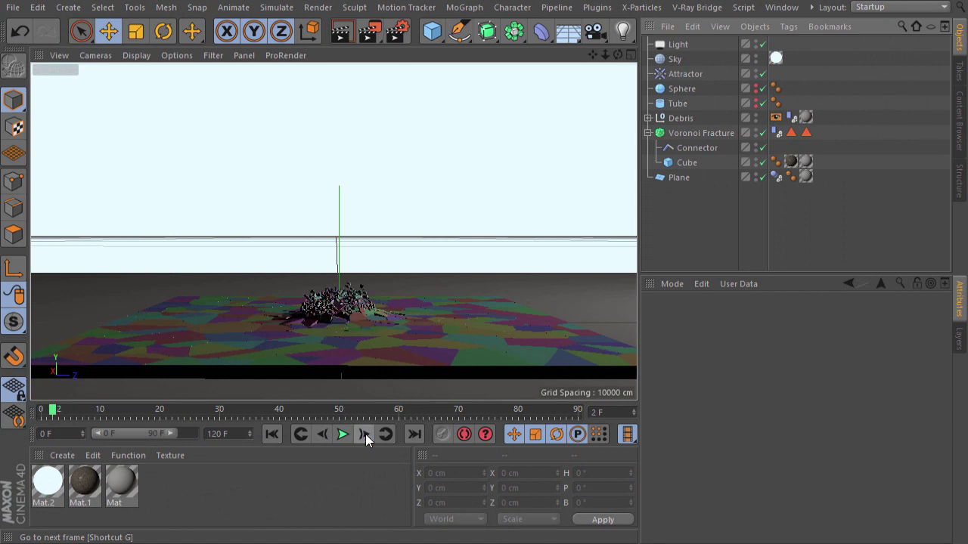
left_click(365, 434)
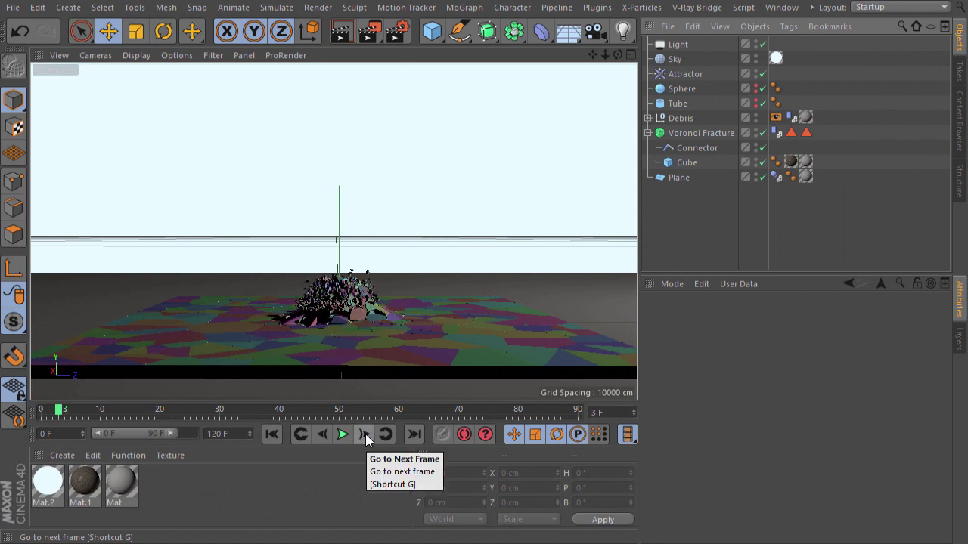
left_click(776, 118)
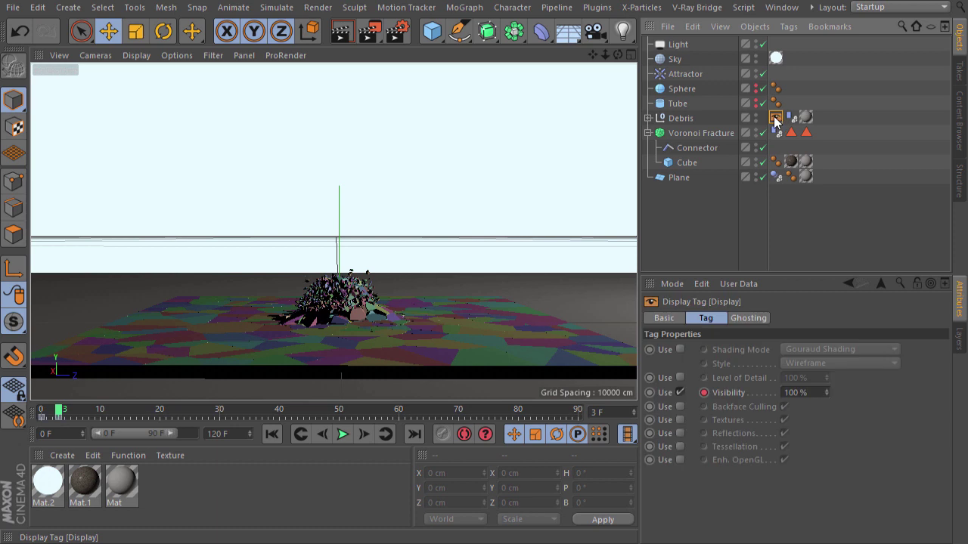
left_click(46, 418)
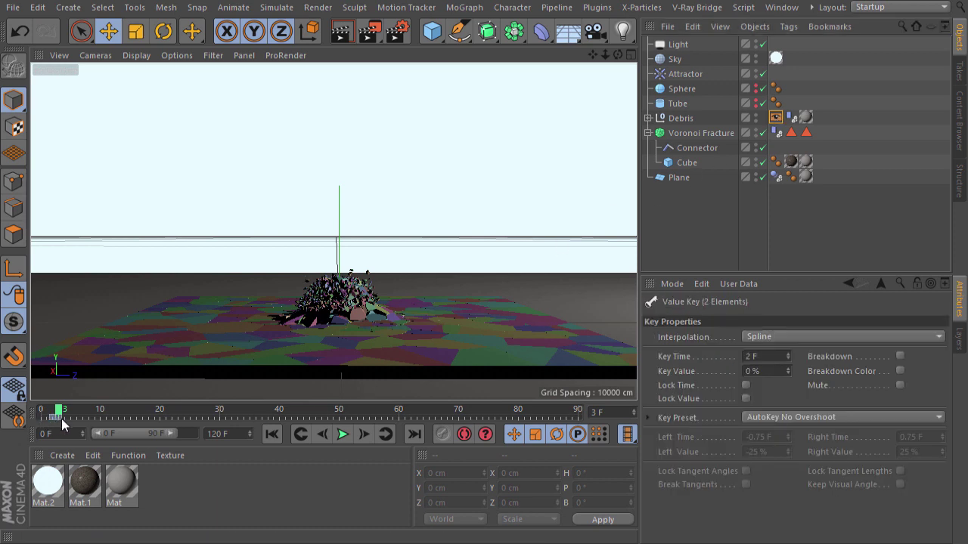
From frame 0, step frame by frame as debris appears near frame 2 and rises, then rewind.
left_click(271, 434)
left_click(364, 434)
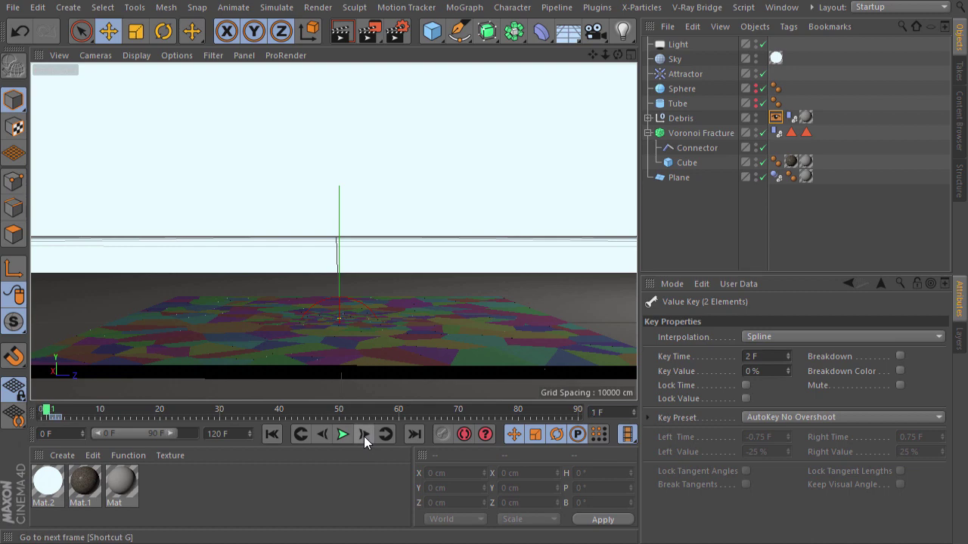
left_click(364, 436)
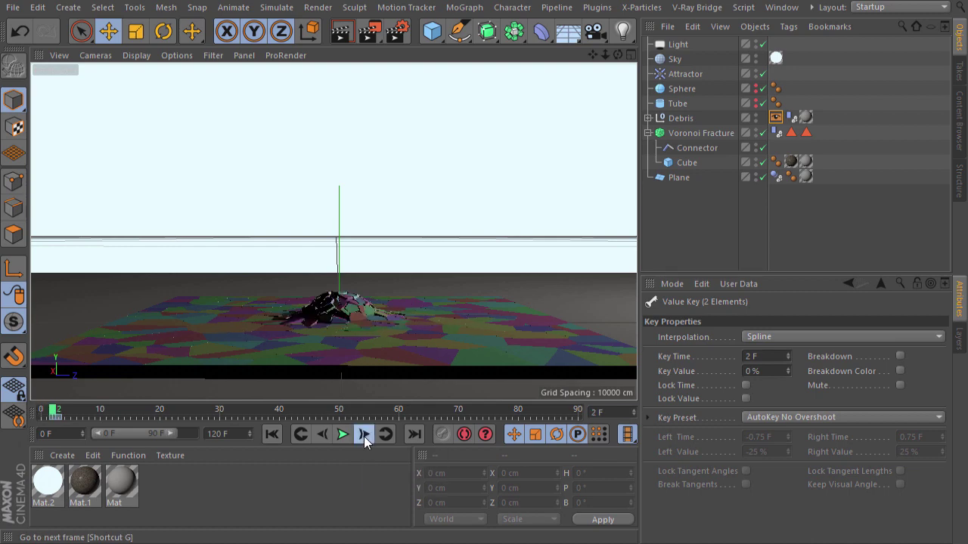
left_click(364, 436)
left_click(363, 436)
left_click(364, 436)
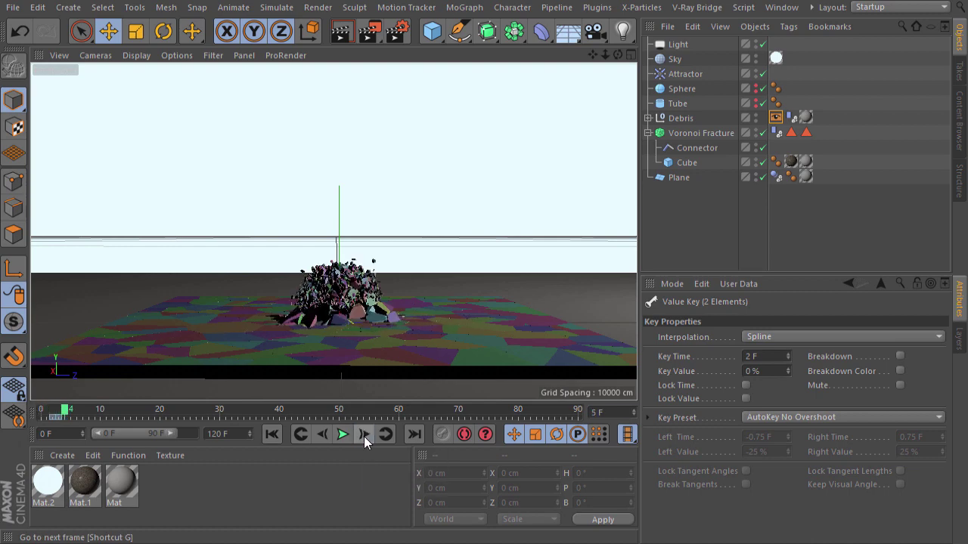
left_click(364, 436)
left_click(363, 437)
left_click(363, 436)
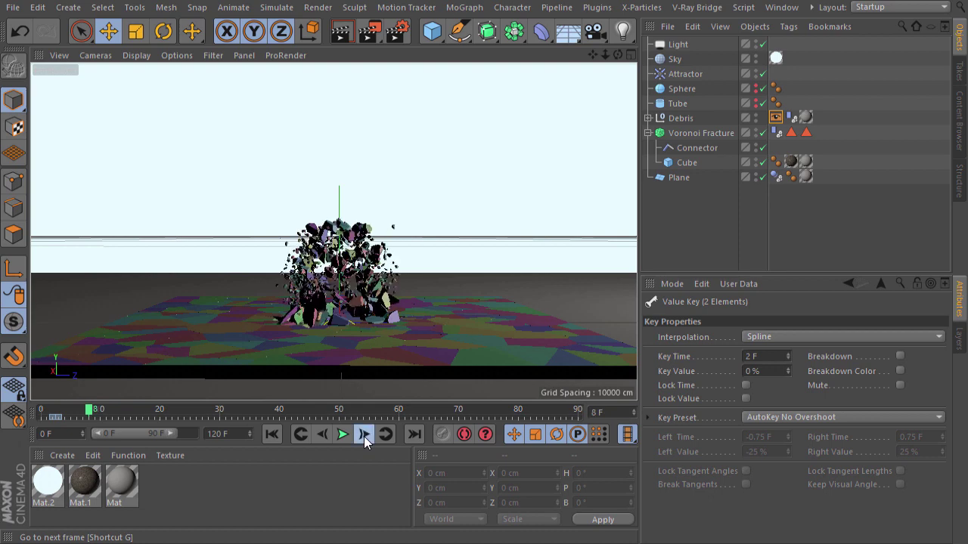
left_click(364, 436)
left_click(270, 437)
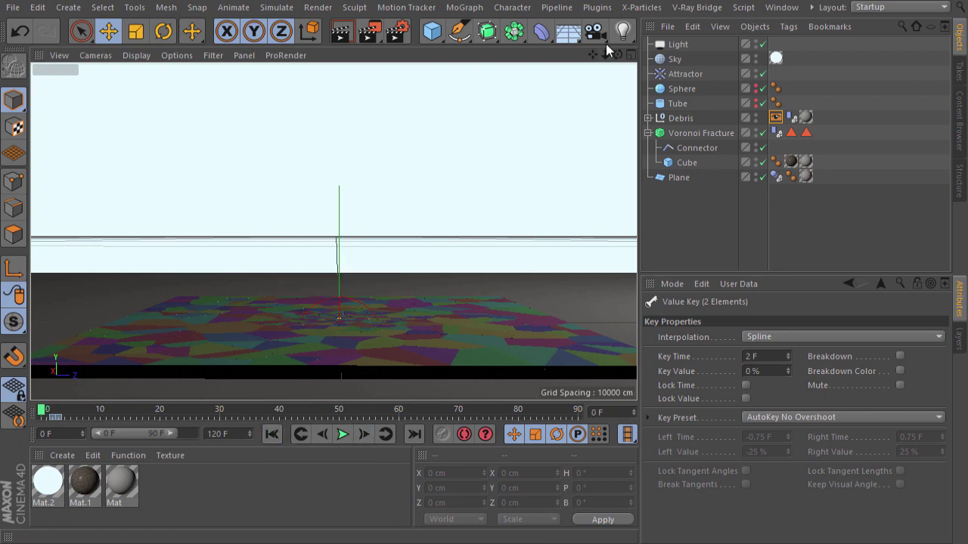
Add a TurbulenceFD Container with 1000 cm grid width and depth and 4 cm voxel size.
left_click(597, 7)
mouse_move(639, 49)
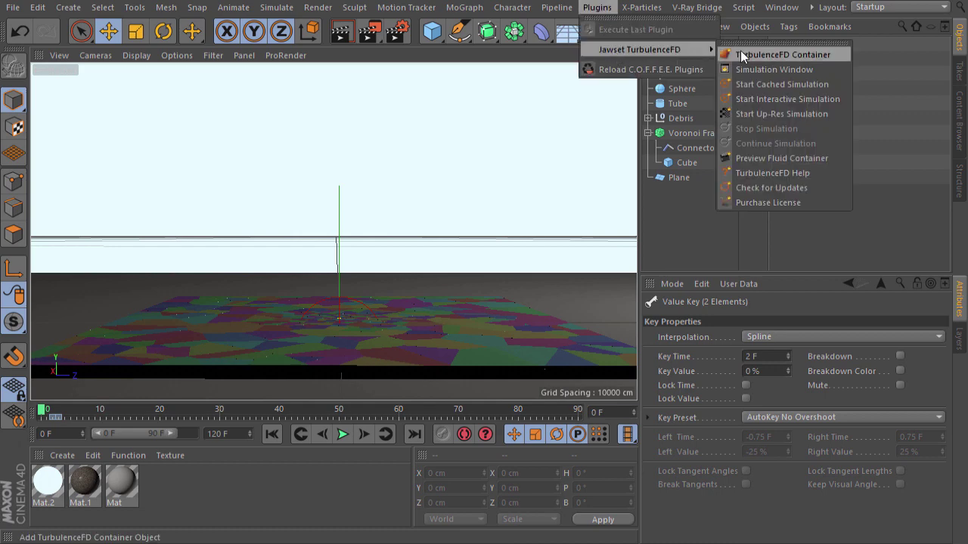
left_click(741, 56)
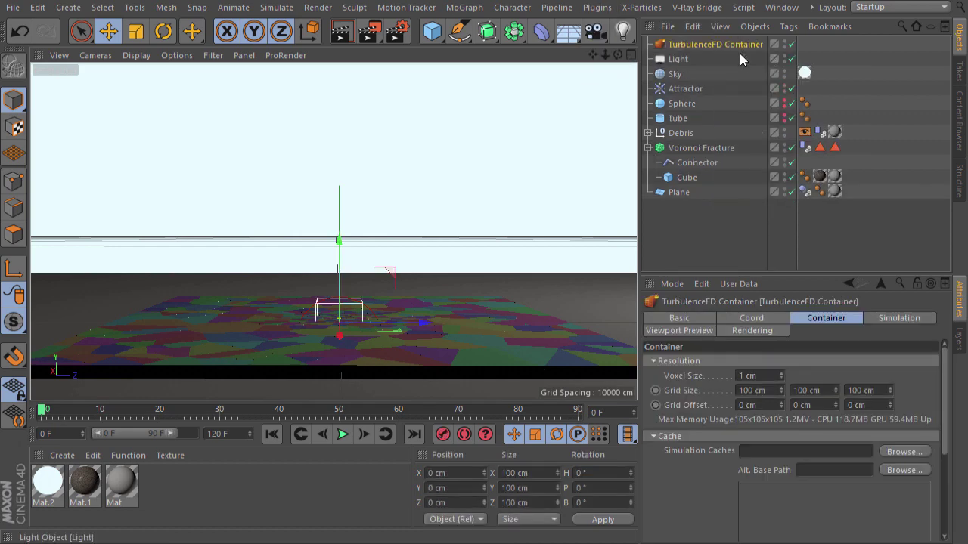
left_click(770, 388)
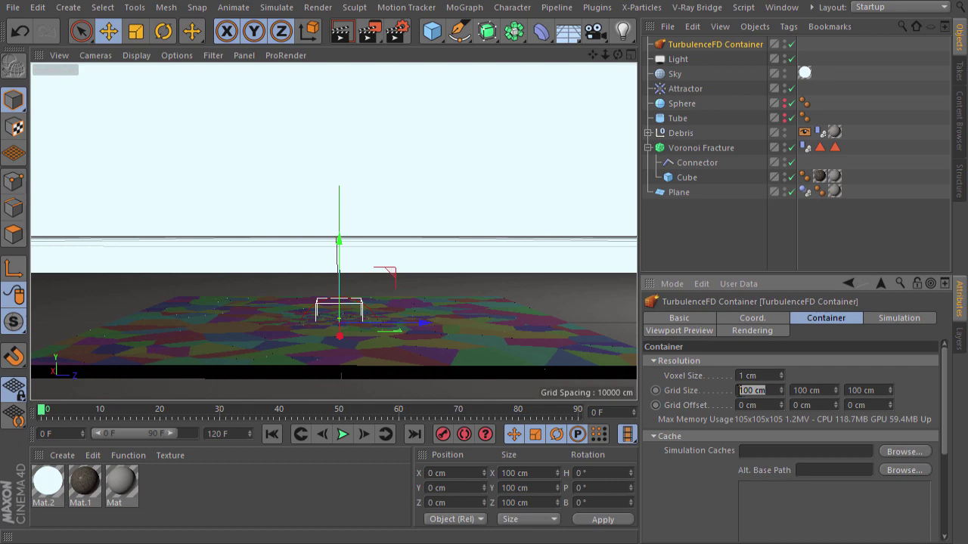
type("100")
left_click(849, 390)
type("1000")
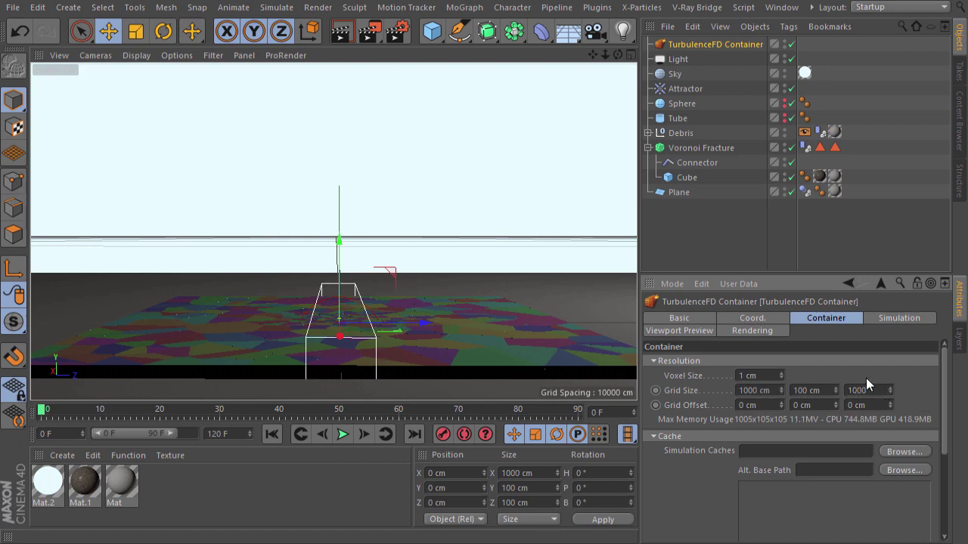
key("Return")
key("ctrl+a")
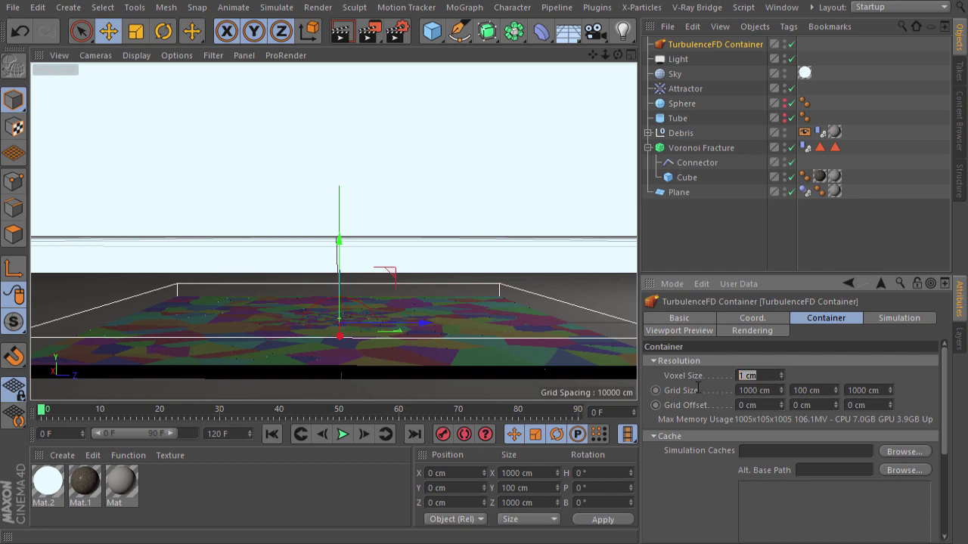
type("4")
key("Return")
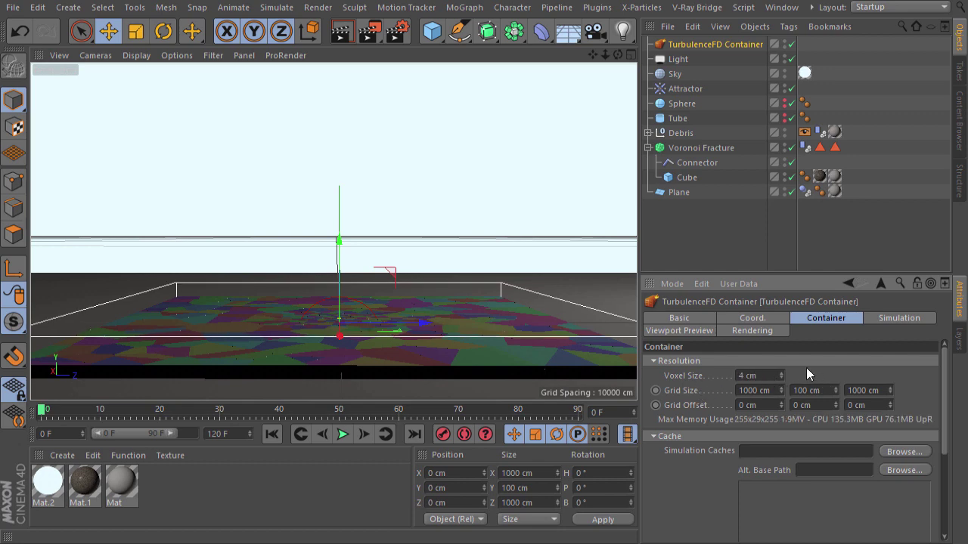
Raise the container's Y position to 316 cm.
left_click(762, 324)
double_click(691, 376)
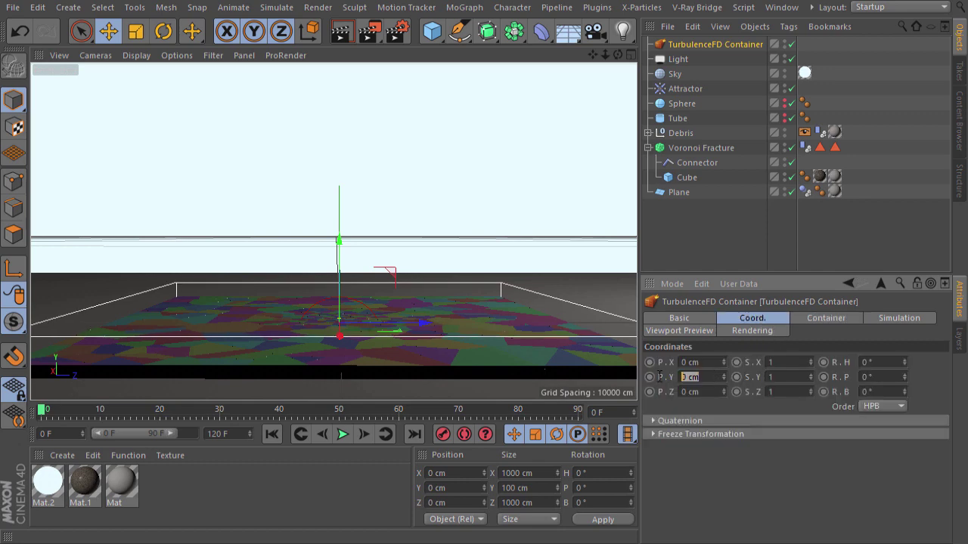
type("316")
key("Return")
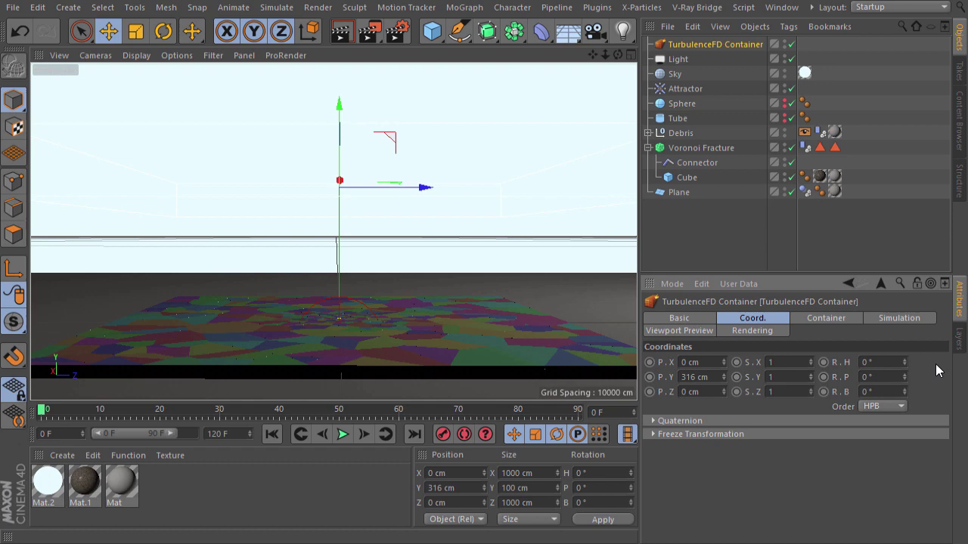
scroll(360, 342, "down", 3)
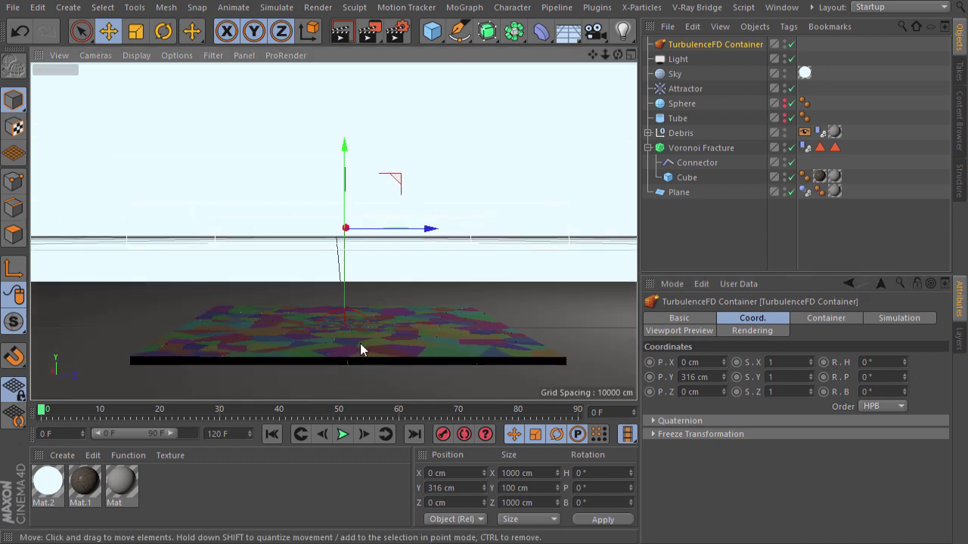
scroll(357, 352, "up", 3)
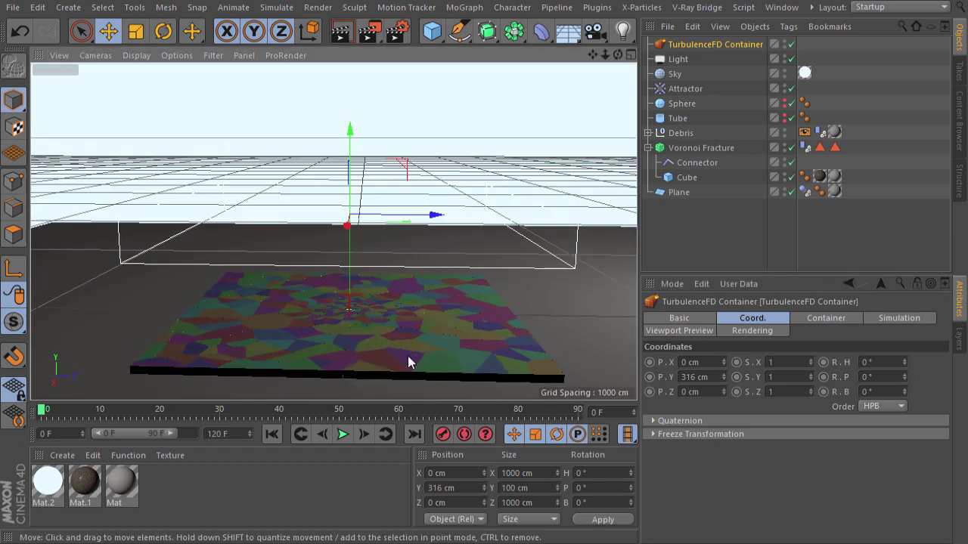
Set the container's grid height to 600 cm and recheck its Y position.
left_click(859, 321)
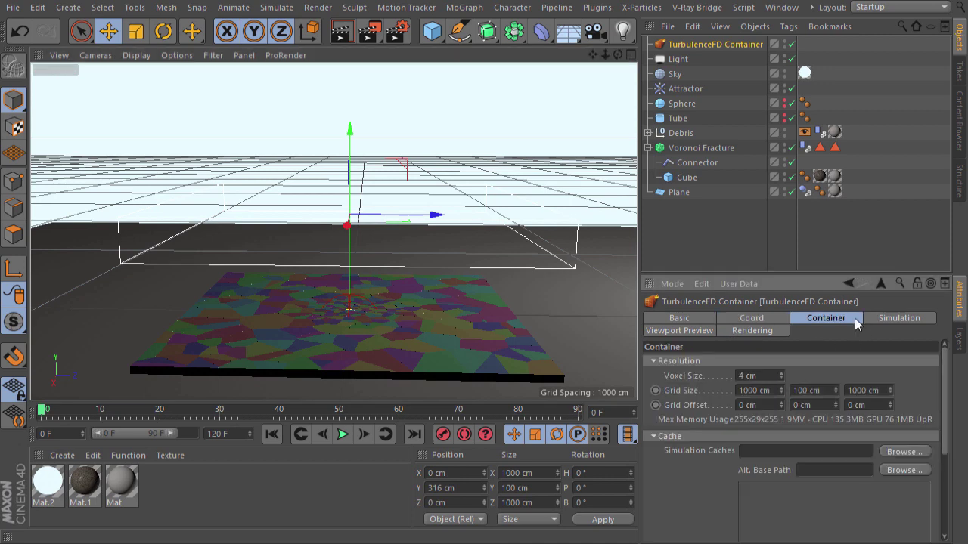
left_click_drag(821, 391, 784, 399)
type("600")
key("Return")
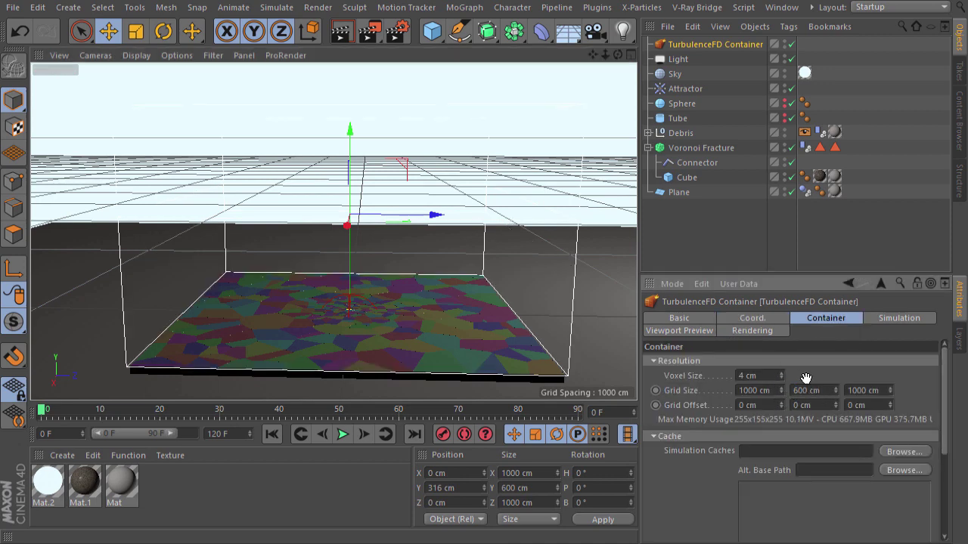
left_click(765, 321)
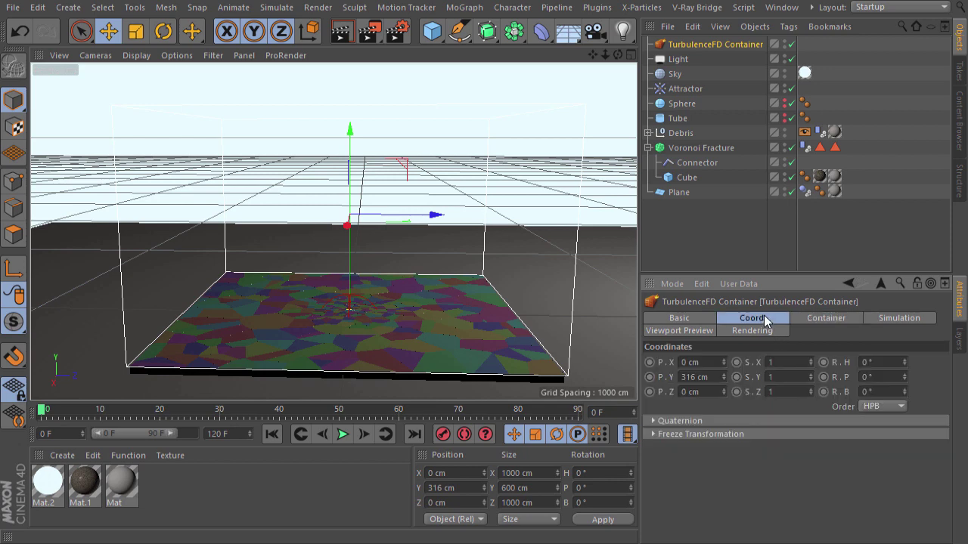
double_click(696, 378)
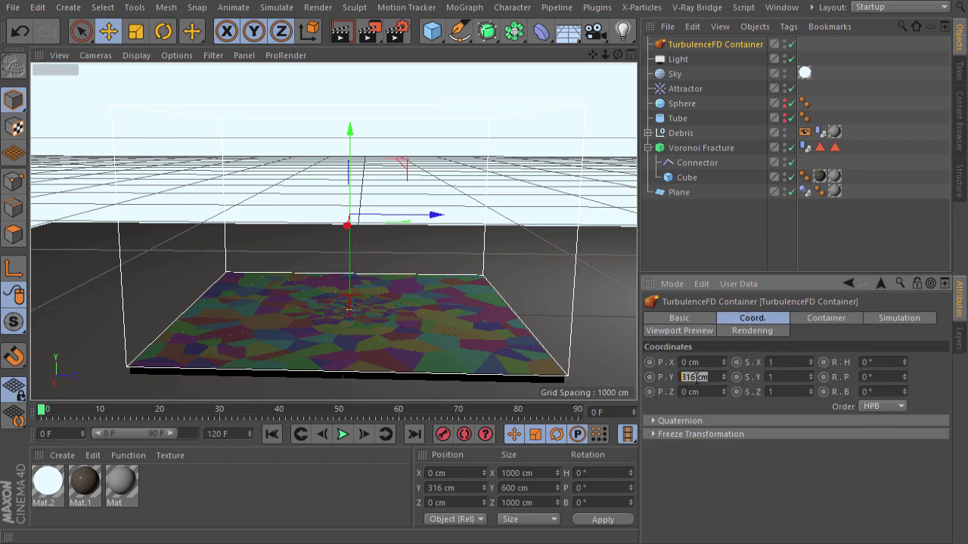
left_click(856, 329)
Set solver frame sub-steps to 2 and vorticity to 10.
left_click(880, 319)
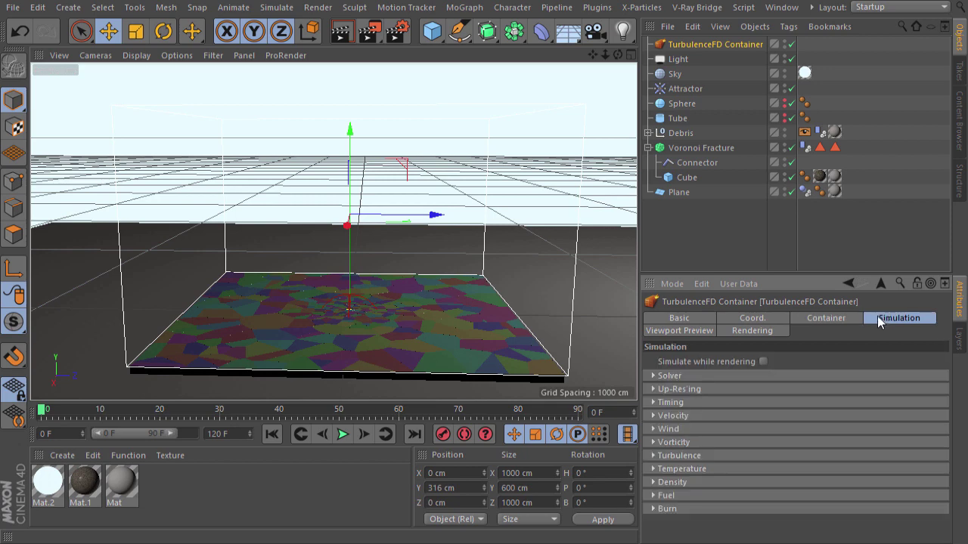
left_click(687, 376)
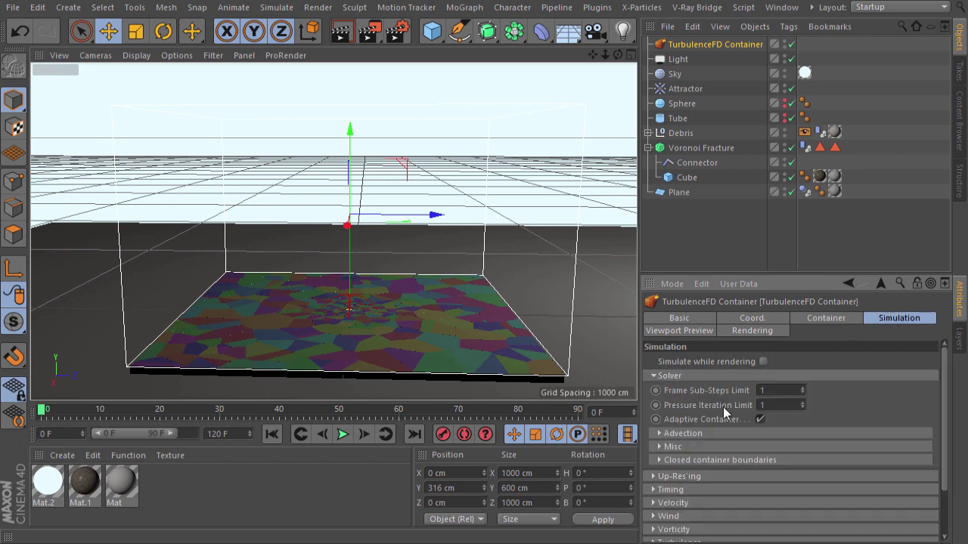
left_click_drag(774, 392, 755, 391)
type("2")
left_click(742, 461)
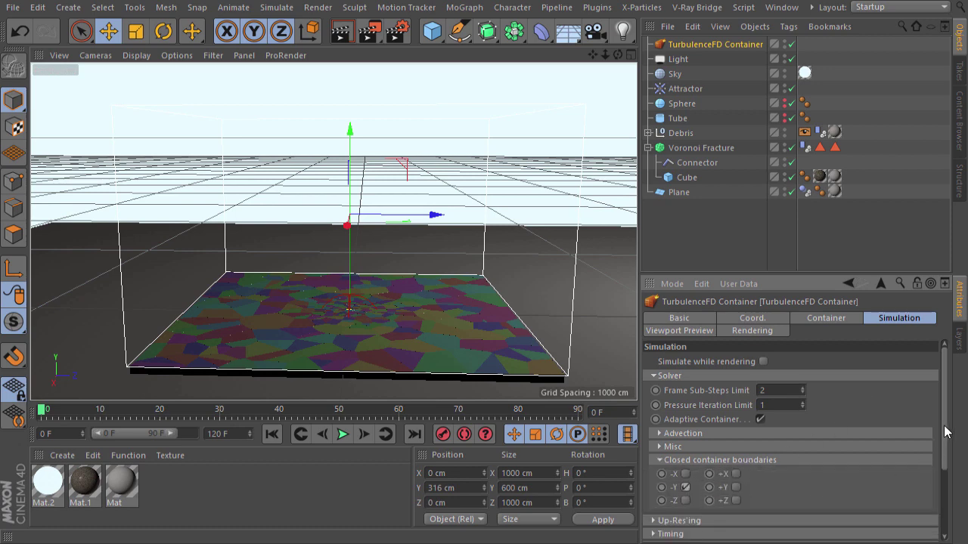
left_click_drag(942, 418, 927, 477)
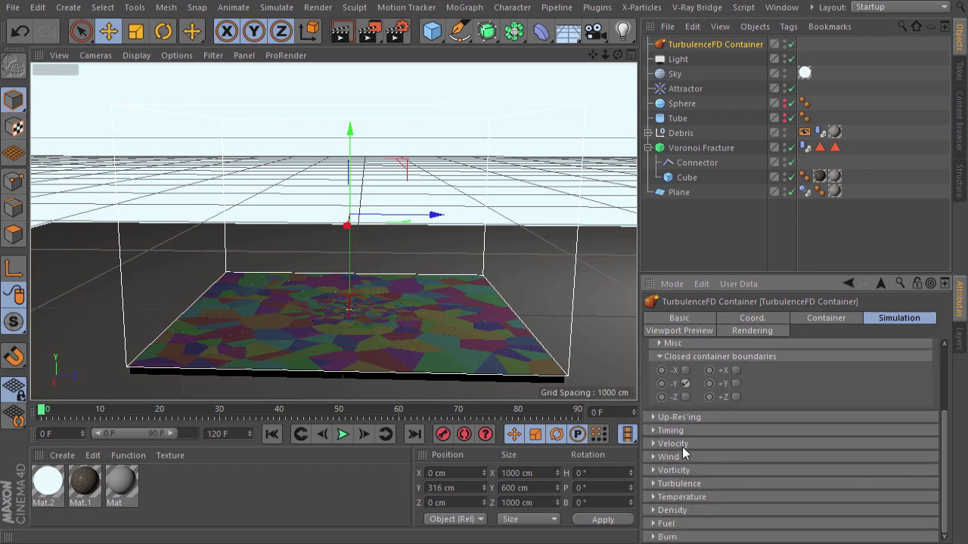
left_click(674, 470)
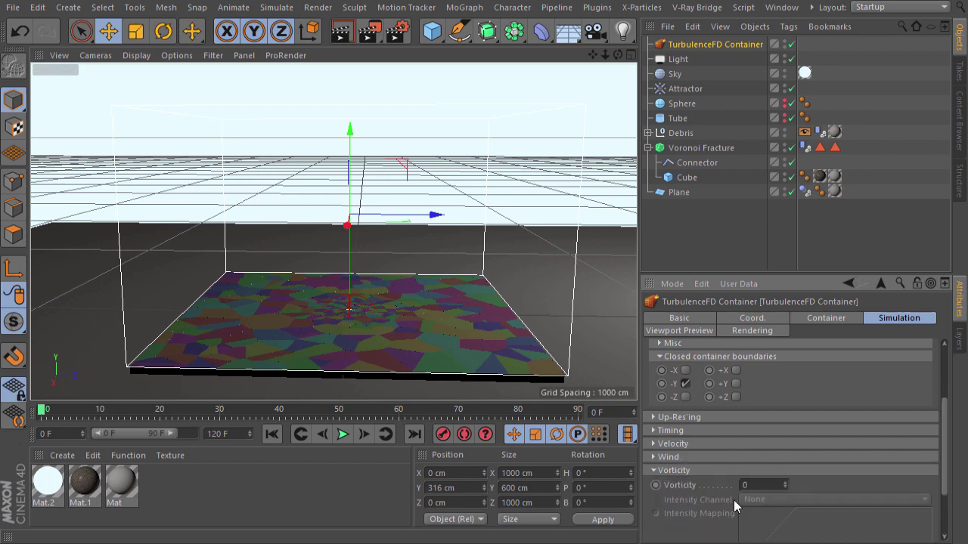
type("10")
key("Return")
Set turbulence intensity to 50 cm, smallest size 1 cm, and largest size 5 cm.
scroll(938, 474, "down", 3)
left_click(710, 486)
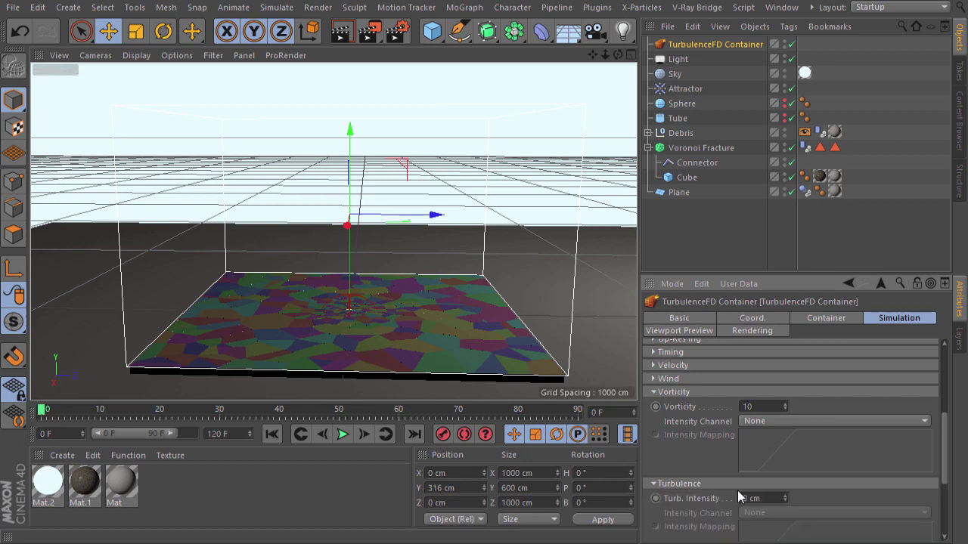
left_click_drag(944, 478, 943, 520)
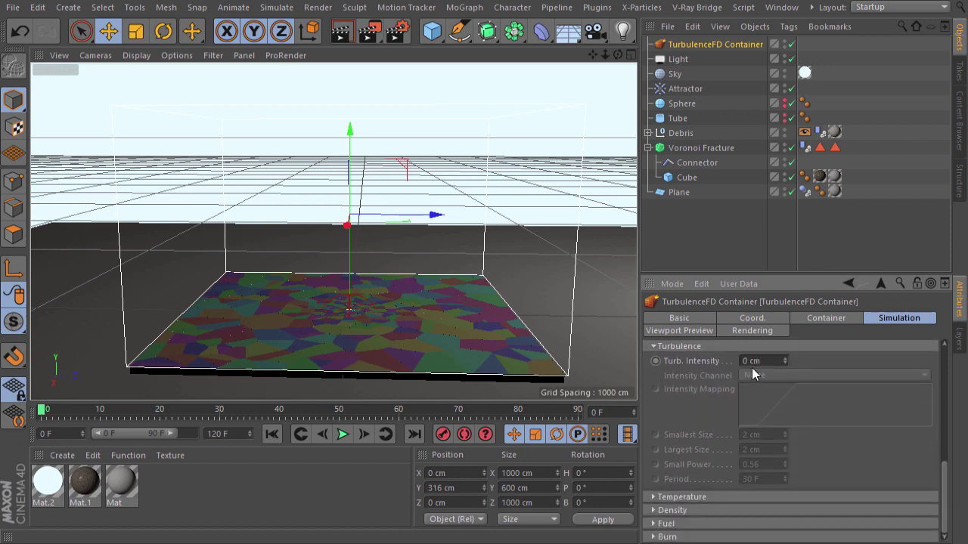
double_click(748, 361)
type("50")
key("Return")
type("1")
key("Return")
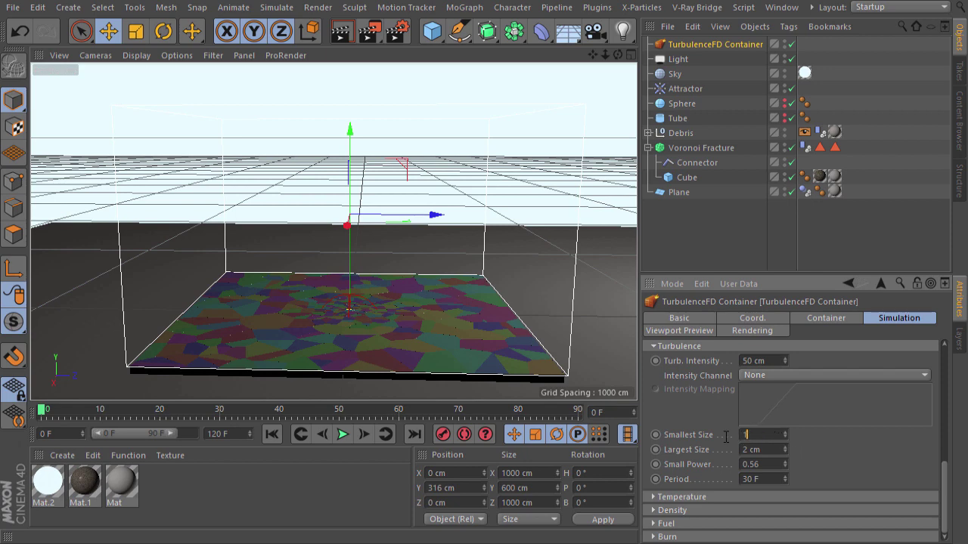
double_click(762, 449)
type("5")
Enable the Density channel with 5% dissipation.
left_click(742, 511)
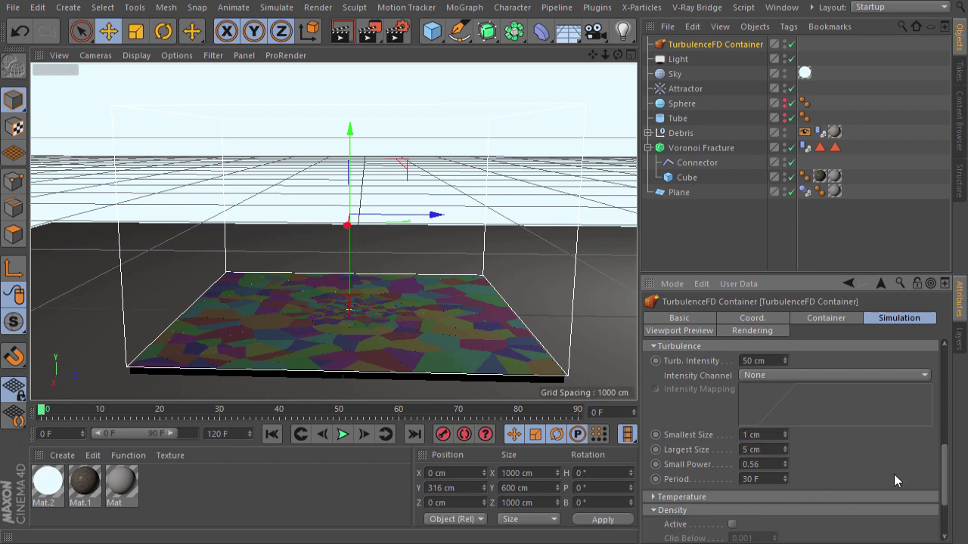
left_click_drag(942, 458, 943, 484)
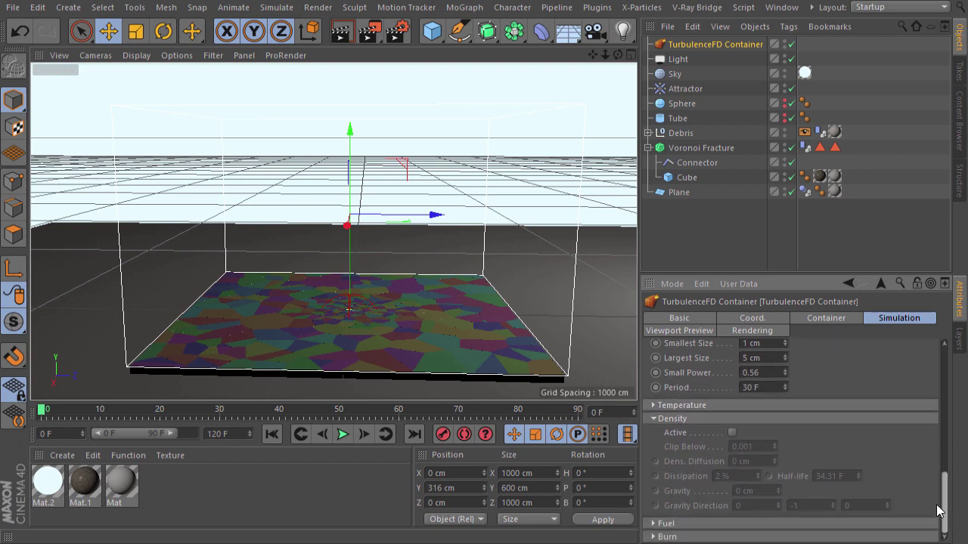
left_click(732, 434)
left_click_drag(744, 476, 695, 486)
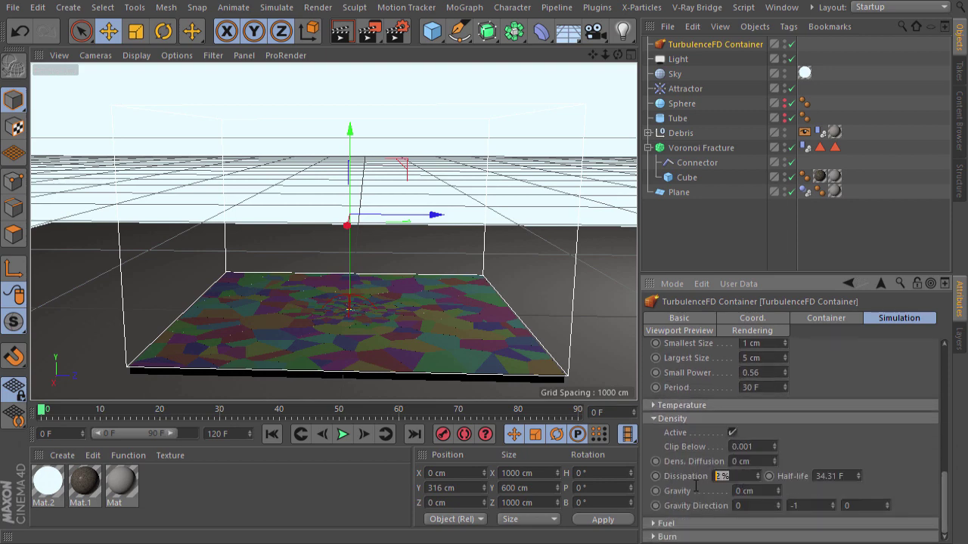
type("5")
key("Return")
Set both the viewport preview channel and the smoke shader channel to Density.
left_click(681, 333)
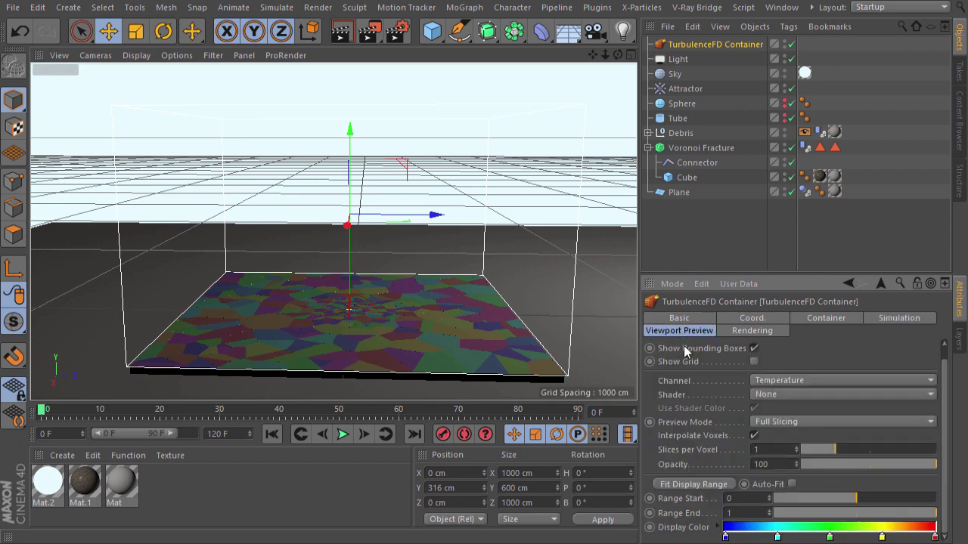
left_click(798, 381)
left_click(779, 394)
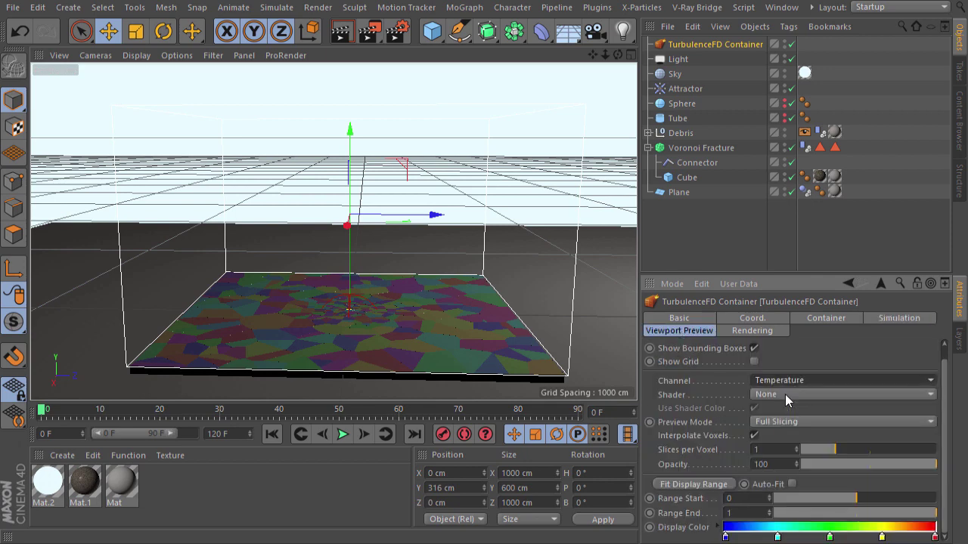
left_click(754, 332)
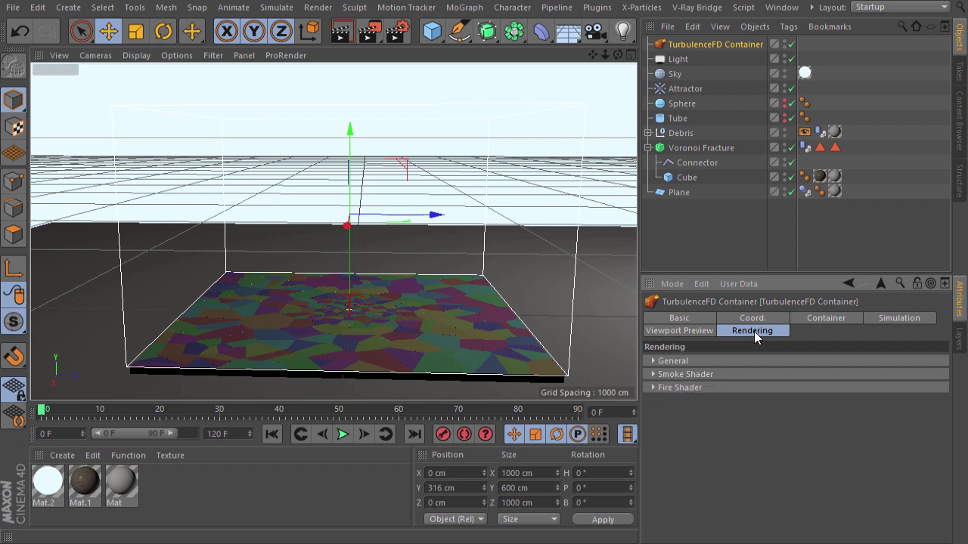
left_click(680, 373)
left_click(779, 403)
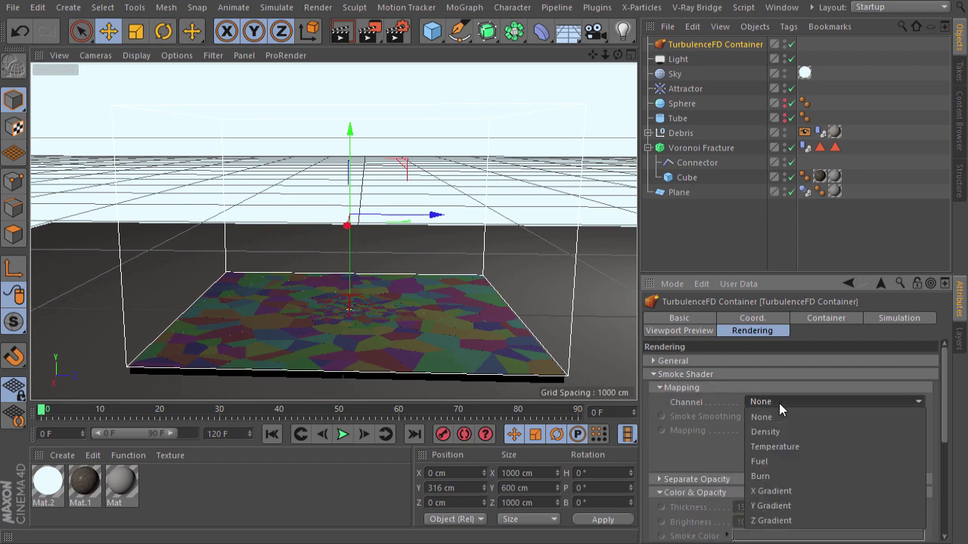
left_click(780, 431)
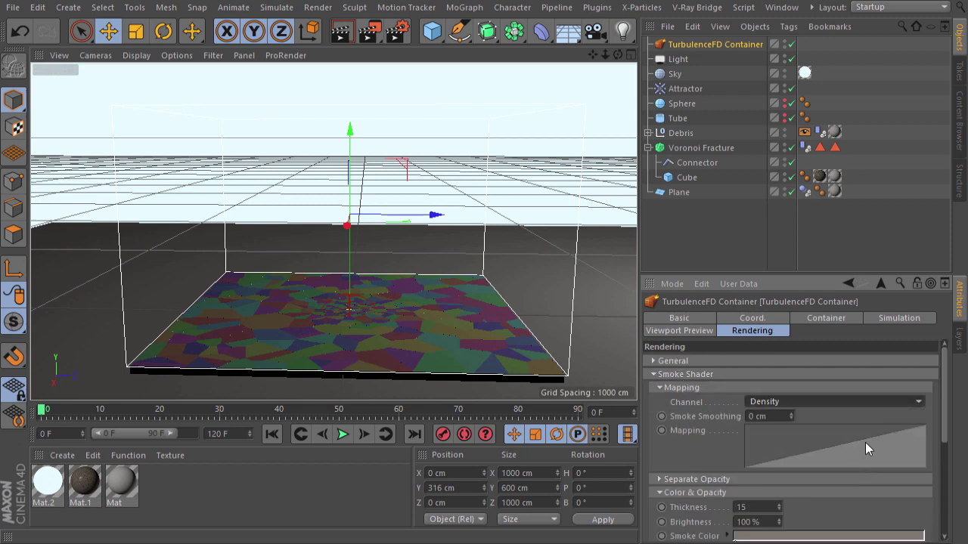
Bend the smoke intensity mapping curve with a -0.40 bias on its middle point.
scroll(904, 427, "down", 1)
double_click(879, 419)
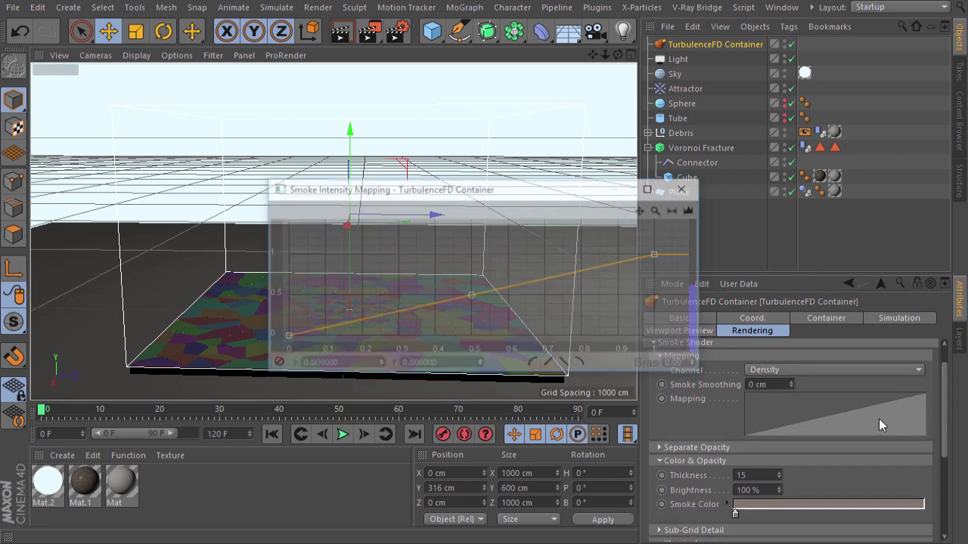
left_click(463, 301)
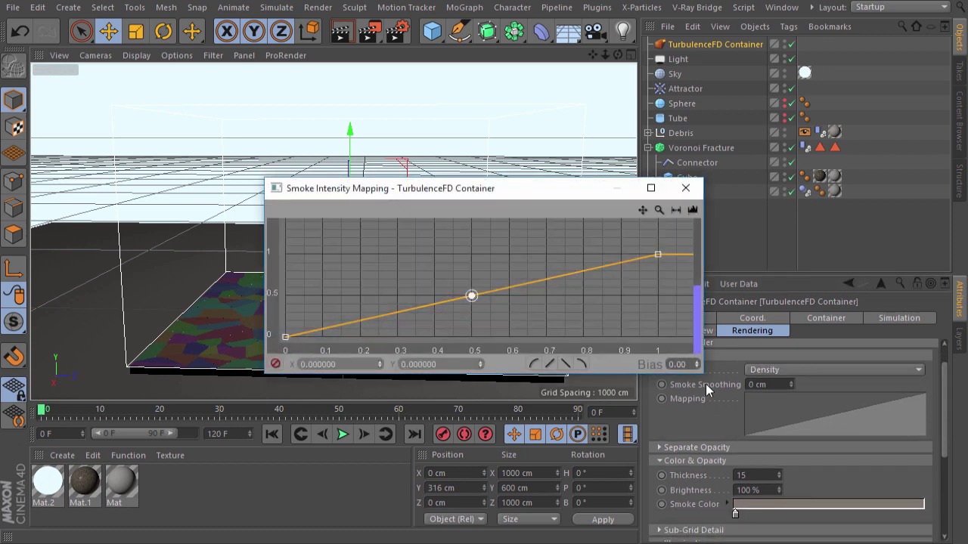
left_click_drag(687, 364, 665, 364)
type("-0")
type(".4")
key("Return")
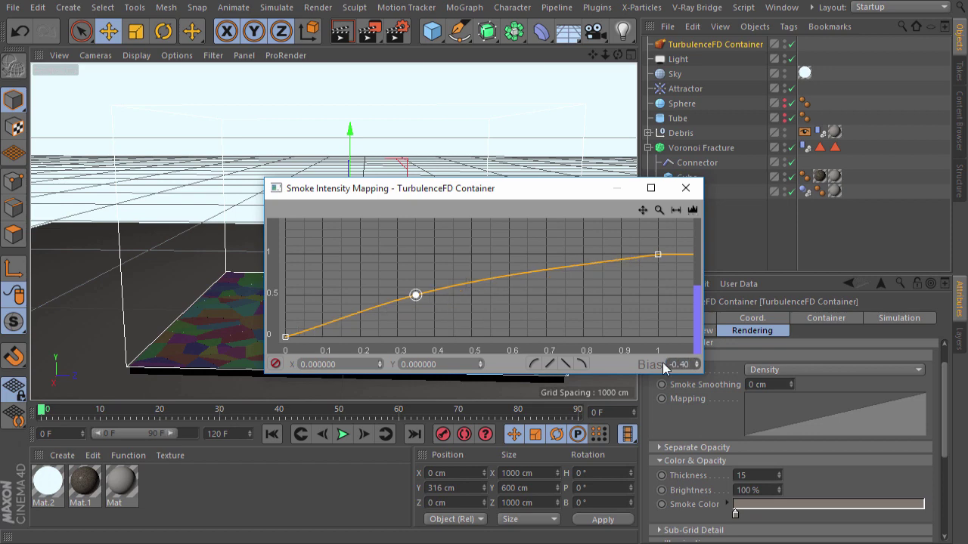
left_click(685, 188)
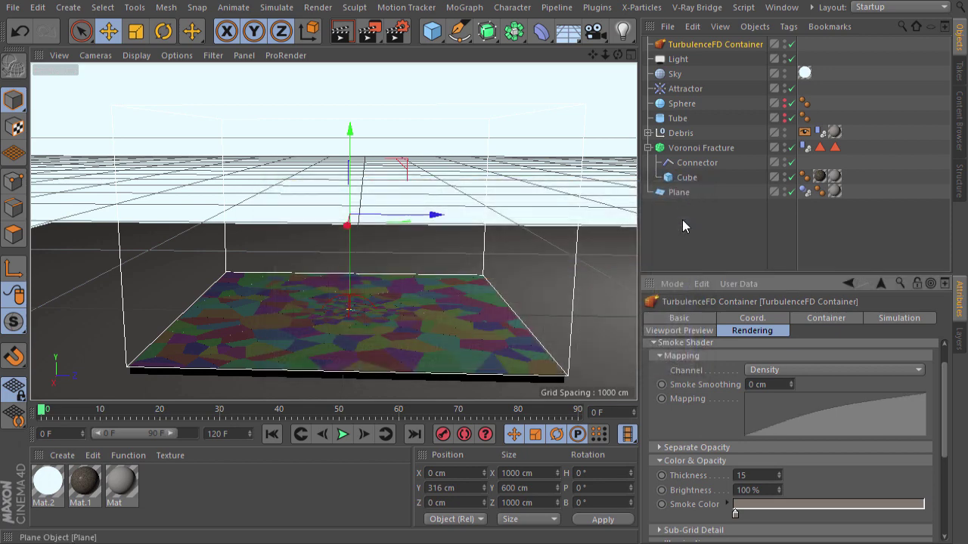
Raise the smoke colour's saturation to about 15% for a brownish-grey tone.
double_click(735, 513)
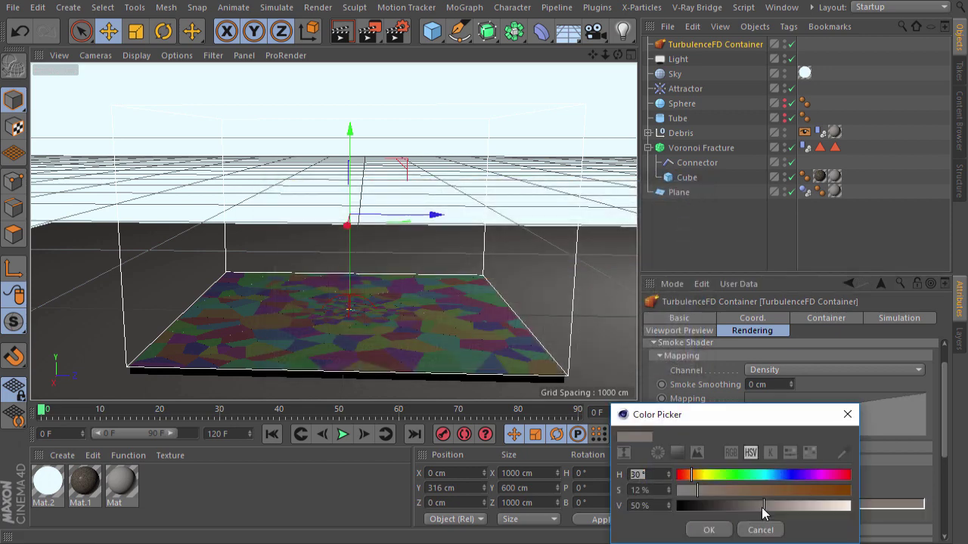
left_click(704, 490)
left_click(708, 530)
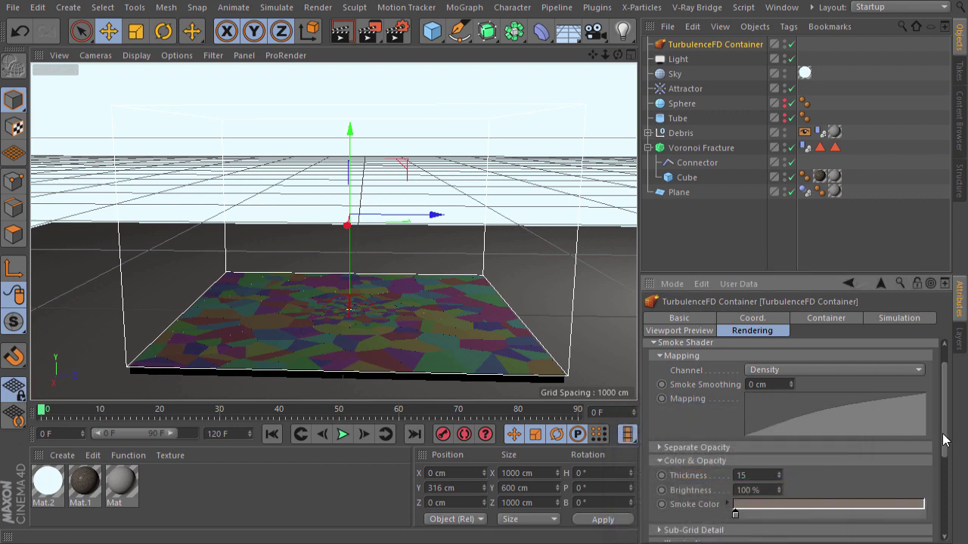
mouse_move(944, 440)
left_mouse_down()
mouse_move(953, 451)
mouse_move(959, 395)
left_mouse_up()
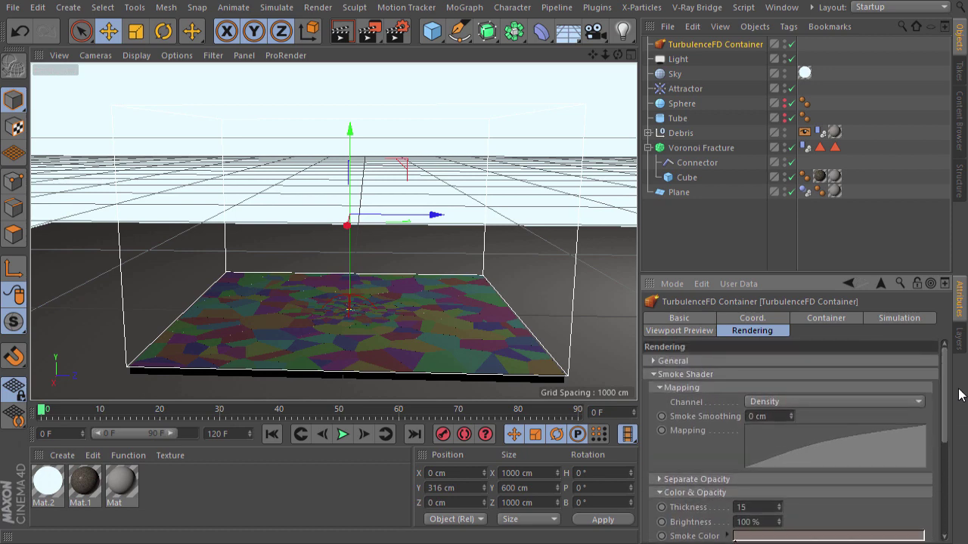
Add a TurbulenceFD Emitter tag to Voronoi Fracture with 0.5 cm radius and collision enabled.
right_click(703, 146)
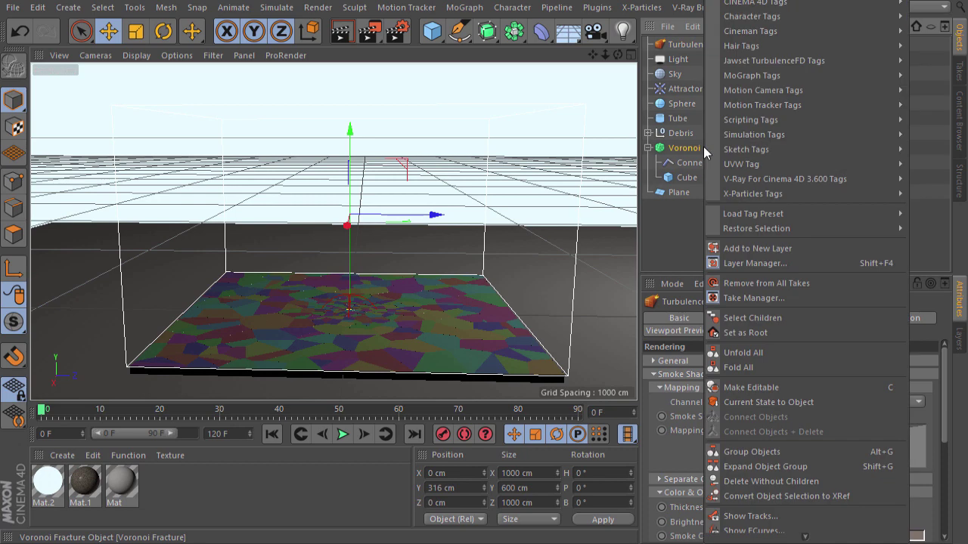
mouse_move(773, 61)
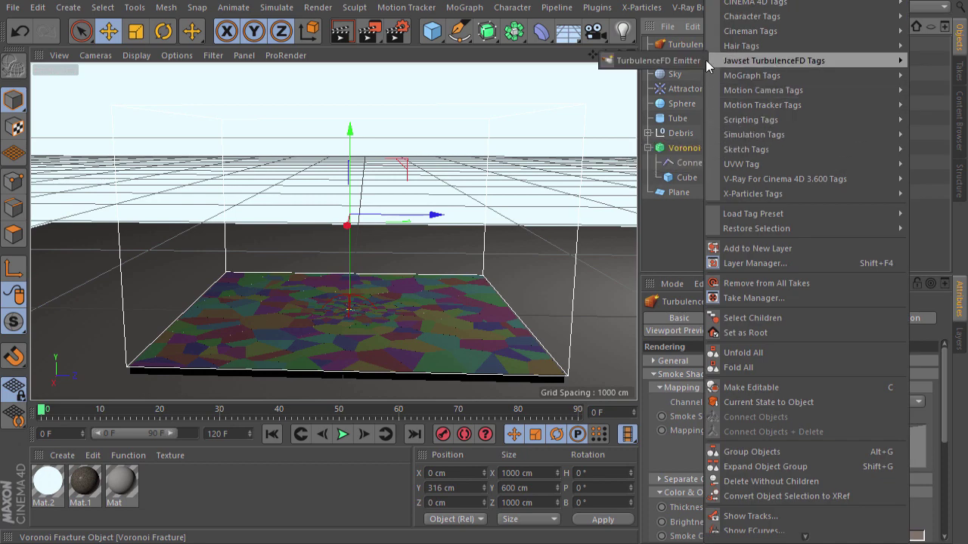
left_click(671, 64)
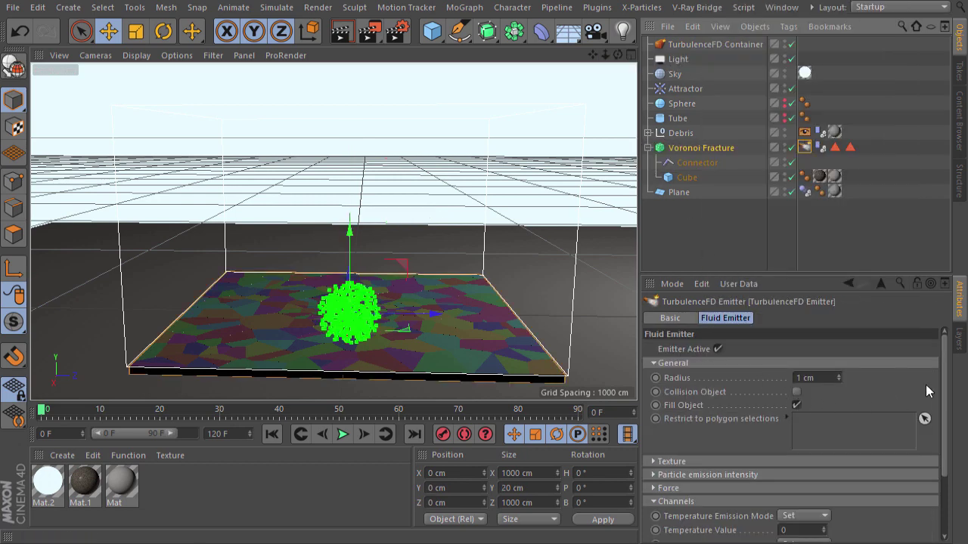
double_click(832, 378)
type("0.5")
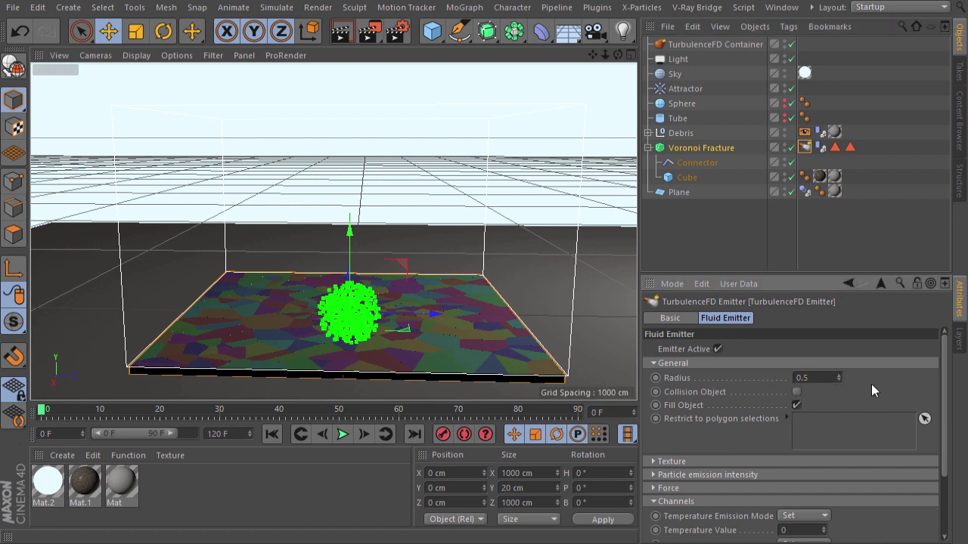
key("Return")
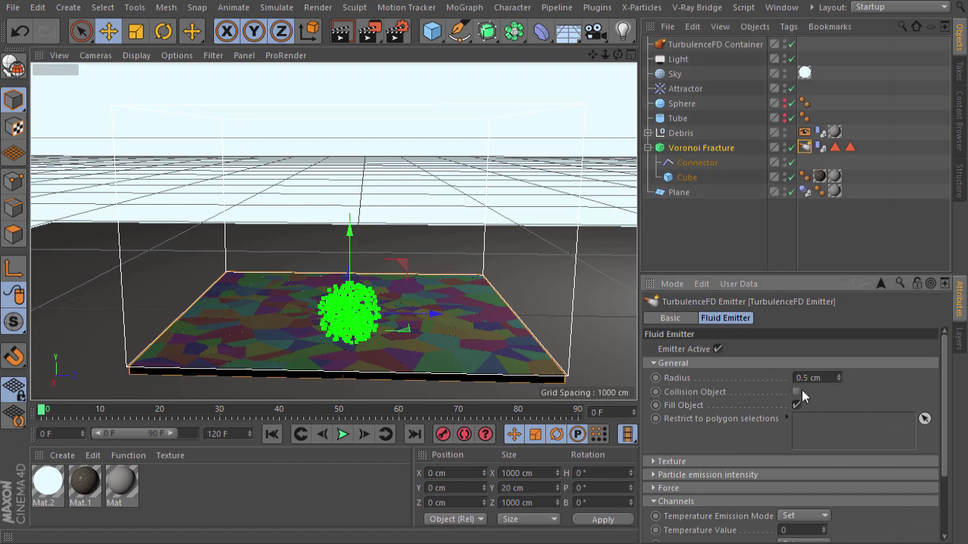
left_click(797, 391)
left_click_drag(944, 423, 942, 475)
Give the emitter a 10 cm directional force on X.
left_click(668, 406)
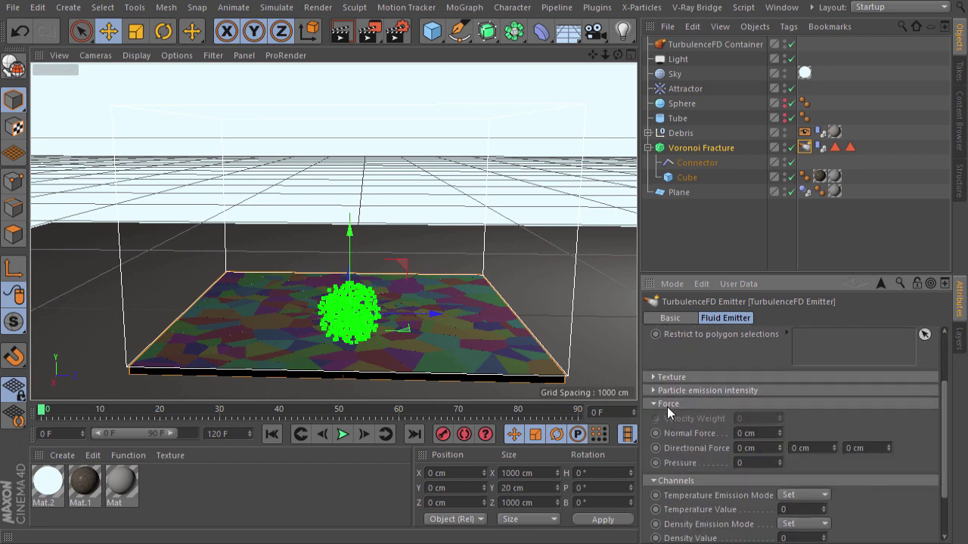
double_click(763, 448)
type("10")
key("Return")
left_click_drag(945, 448, 945, 484)
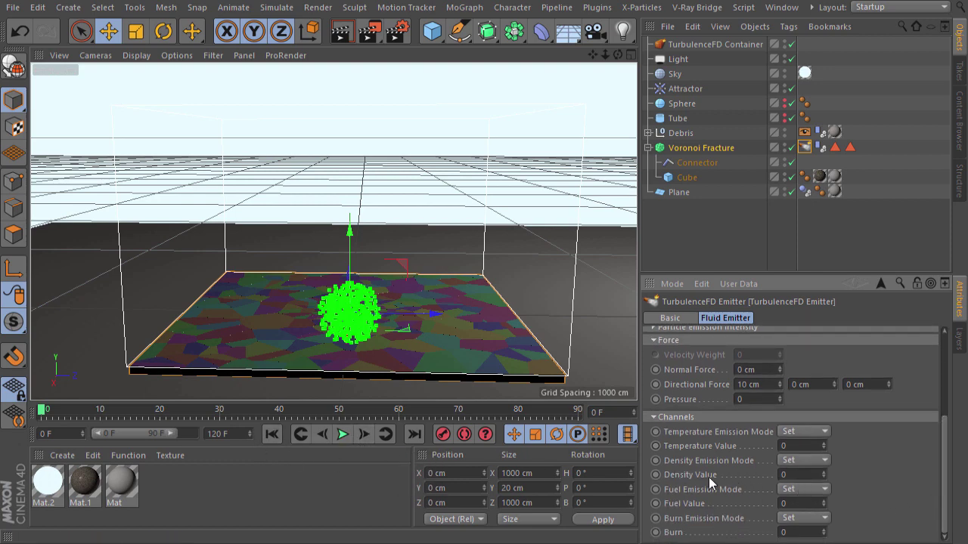
Keyframe emitter density at 1 on frames 5 and 20, and 0 at frame 30.
left_click(655, 475)
left_click_drag(41, 414, 74, 413)
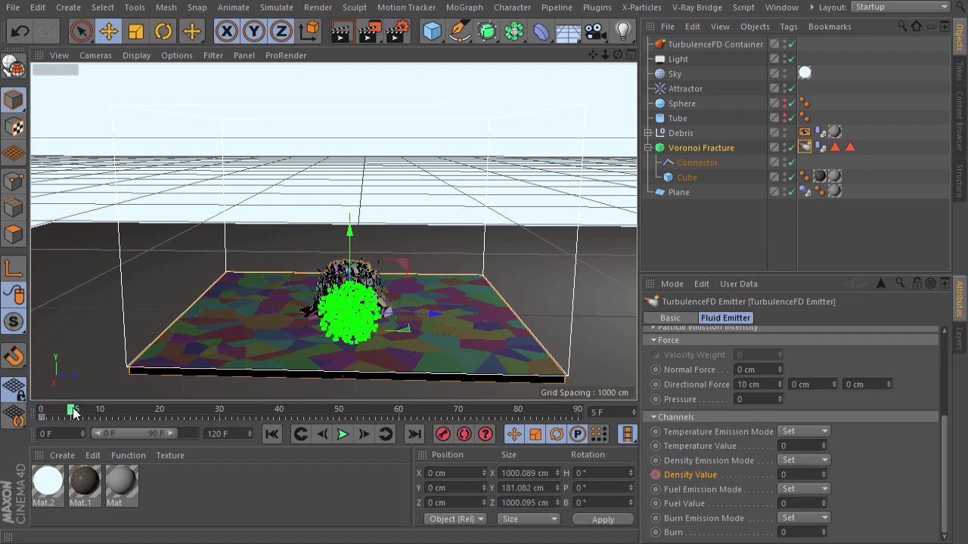
left_click(782, 475)
type("1")
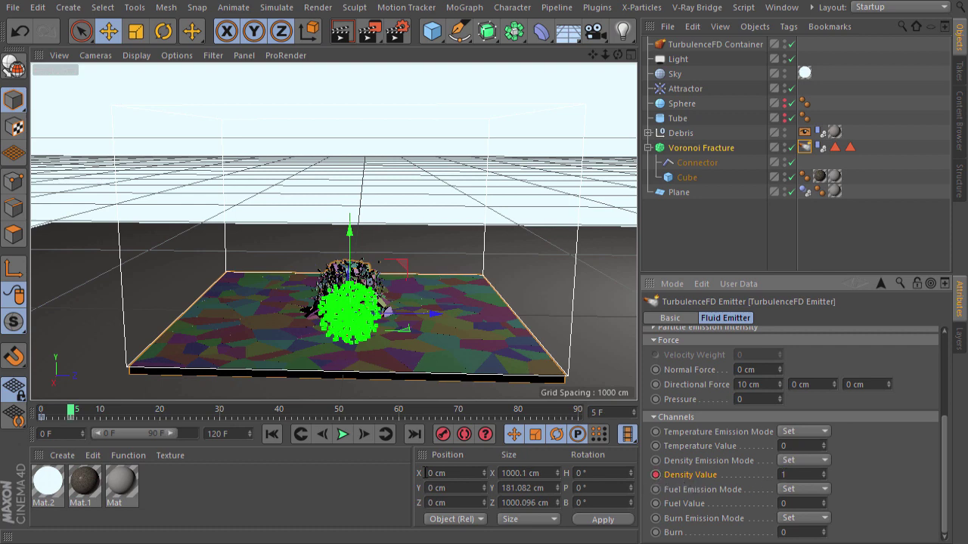
left_click(159, 412)
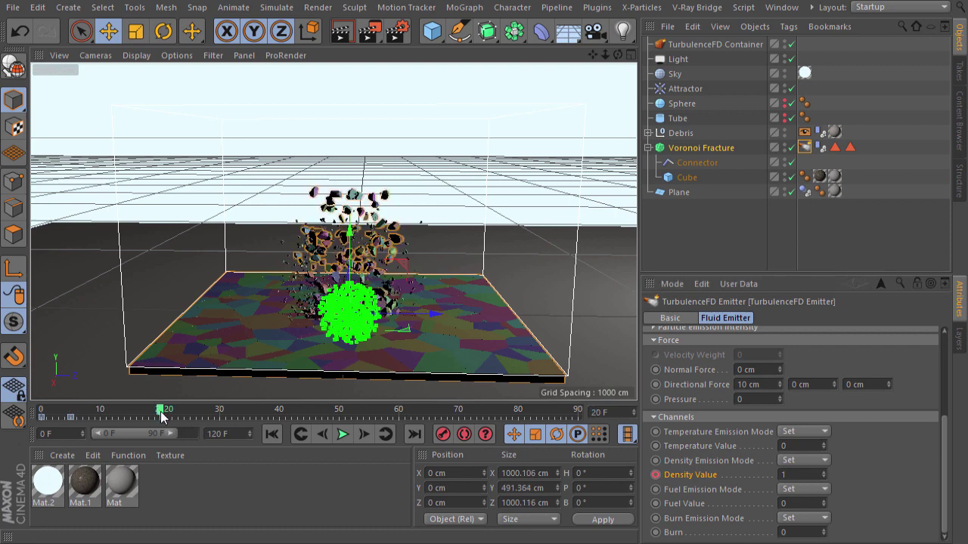
left_click(656, 475)
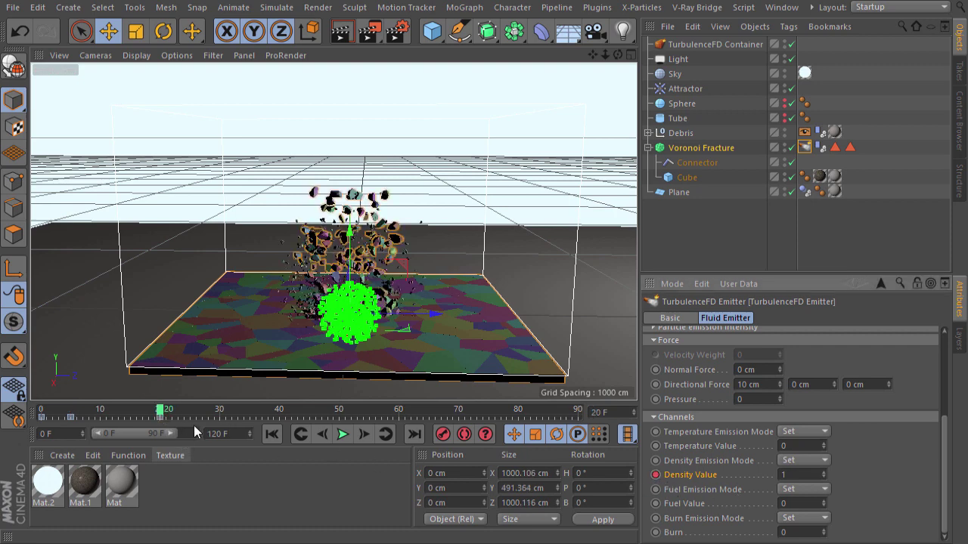
left_click(220, 413)
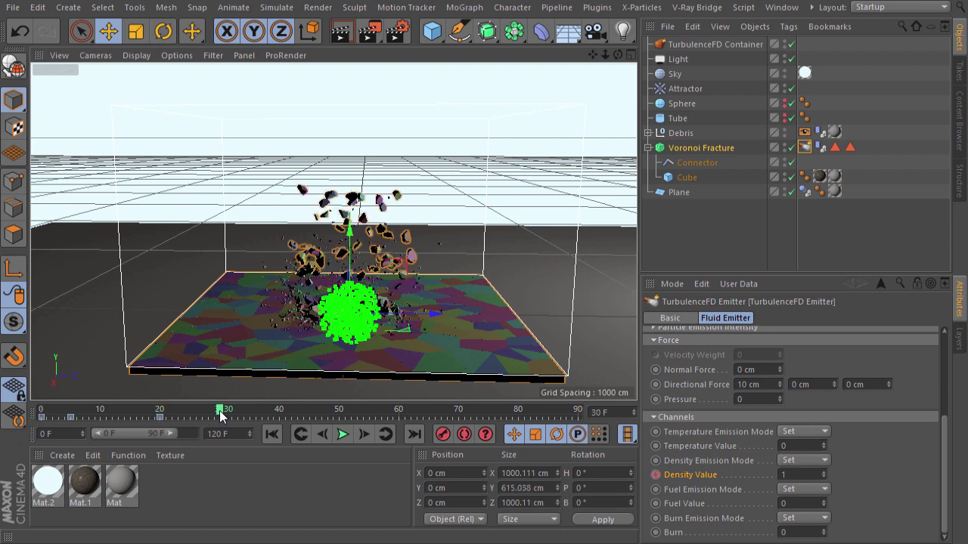
double_click(784, 475)
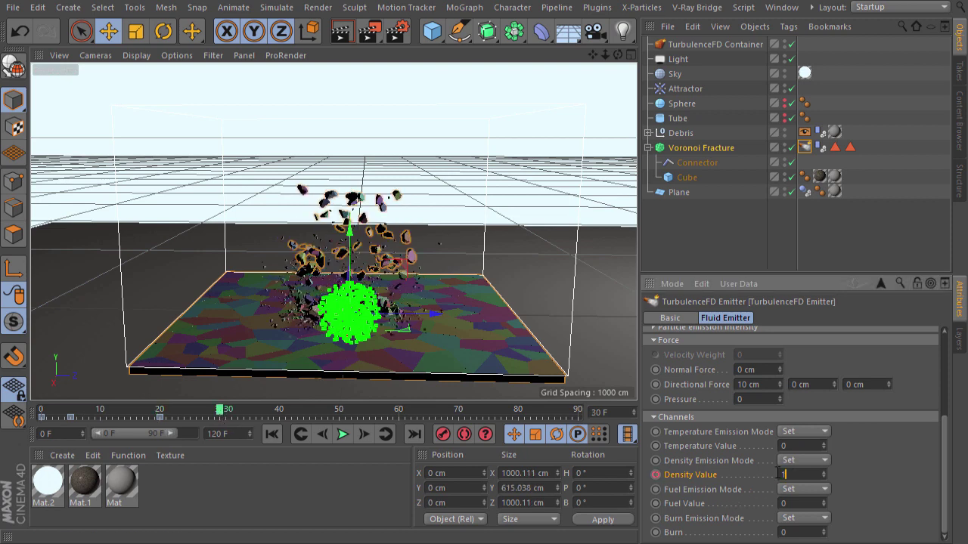
type("0")
key("Return")
left_click_drag(944, 491, 948, 393)
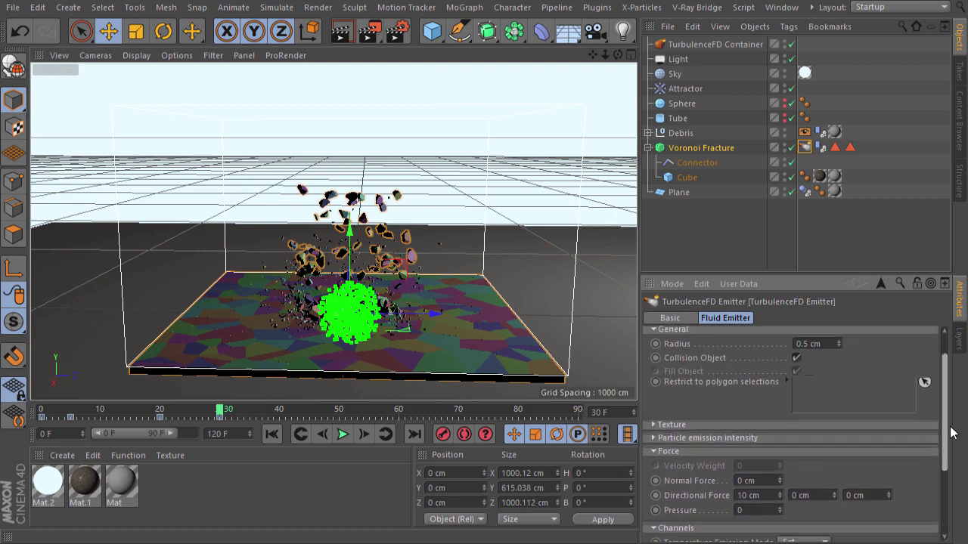
Copy the TurbulenceFD Emitter tag from Voronoi Fracture onto Debris.
left_click(806, 152)
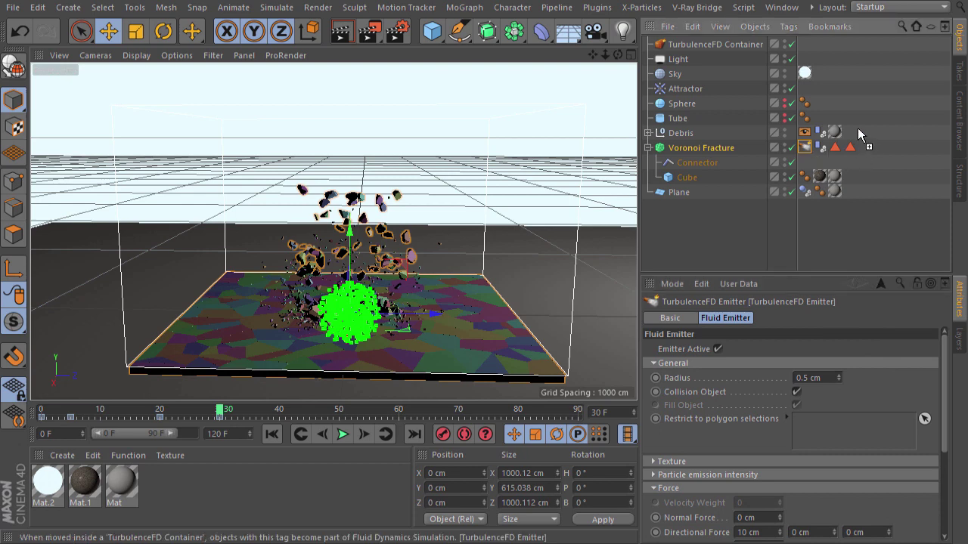
left_click_drag(858, 133, 852, 136, "ctrl")
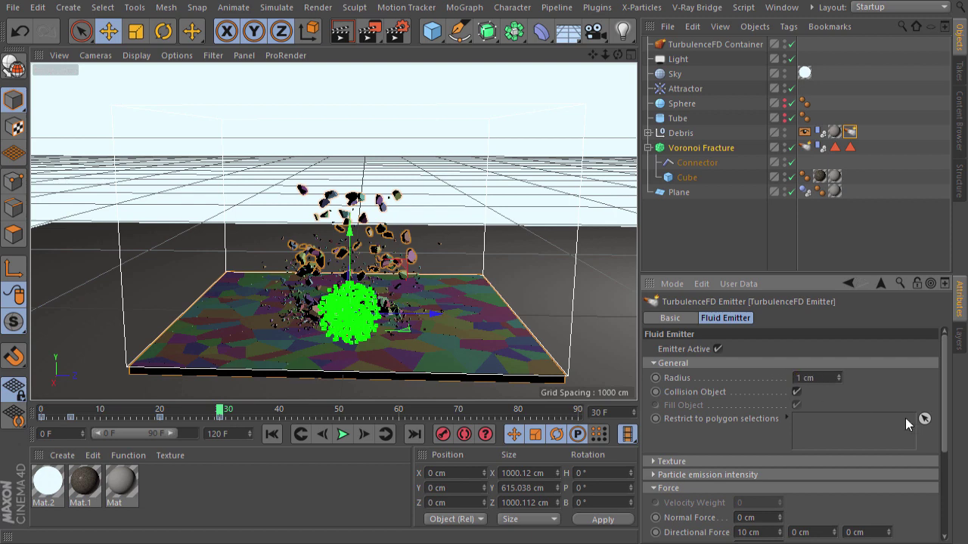
mouse_move(944, 428)
left_mouse_down()
mouse_move(952, 493)
mouse_move(951, 389)
left_mouse_up()
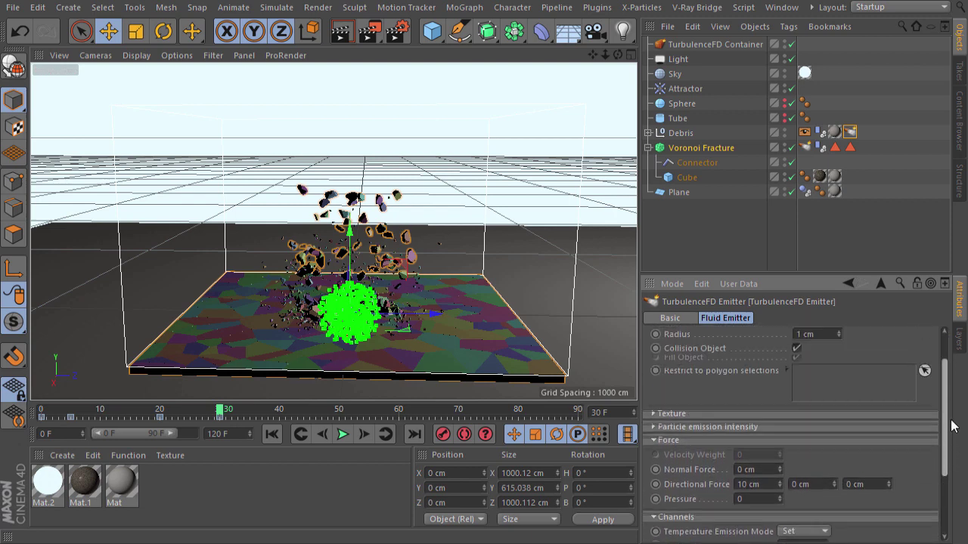
Collapse and deselect Voronoi Fracture, reframe to a low head-on view, and rewind to frame 0.
left_click(648, 147)
left_click(686, 212)
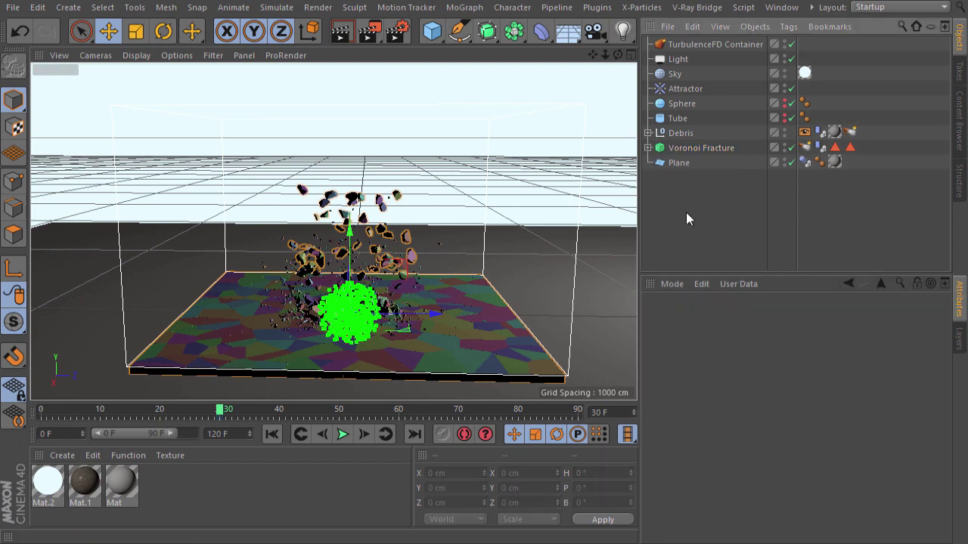
left_click(369, 354)
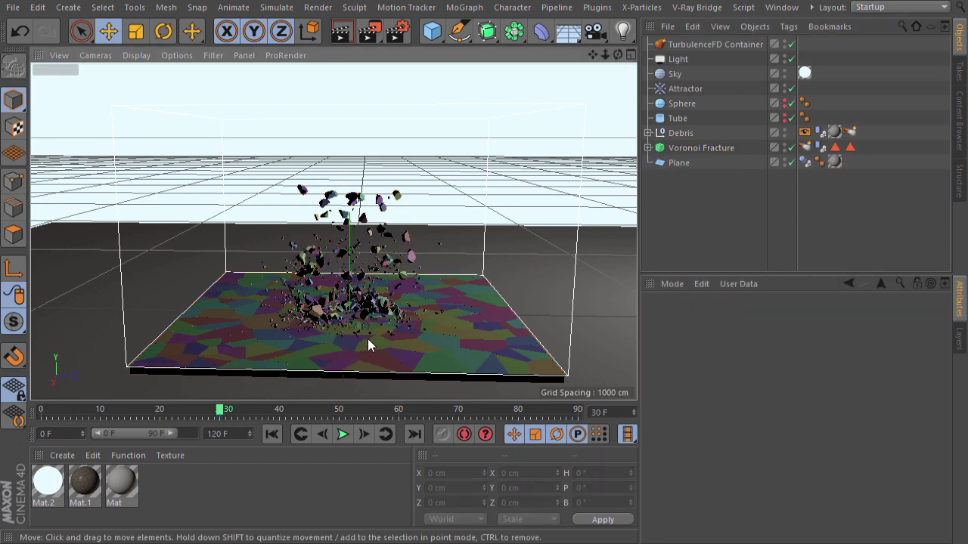
left_click_drag(367, 341, 482, 233, "alt")
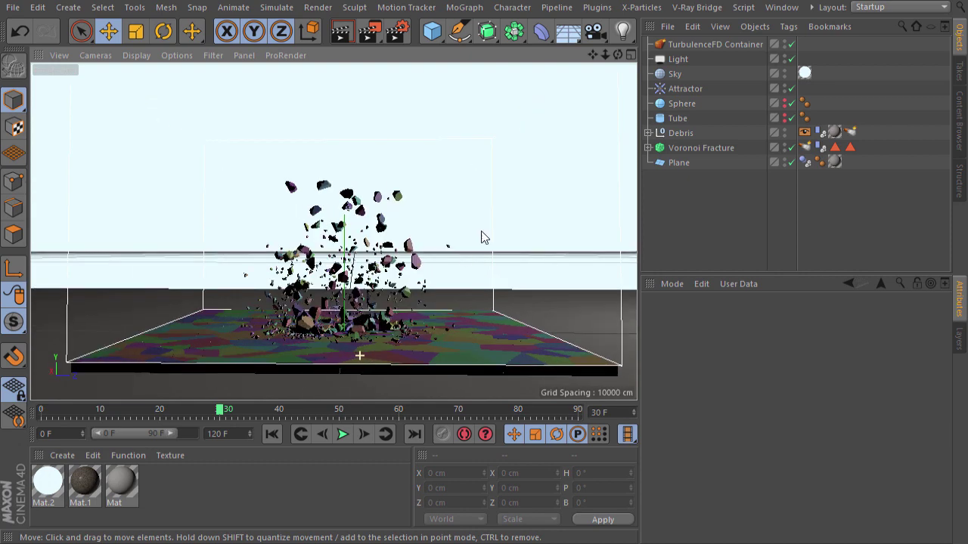
left_click_drag(592, 56, 592, 71)
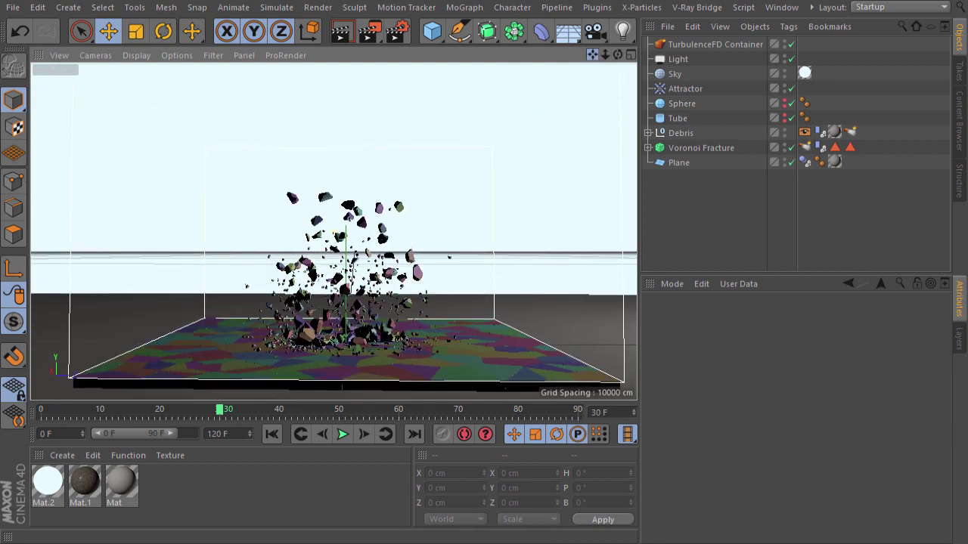
left_click_drag(418, 360, 424, 360, "alt")
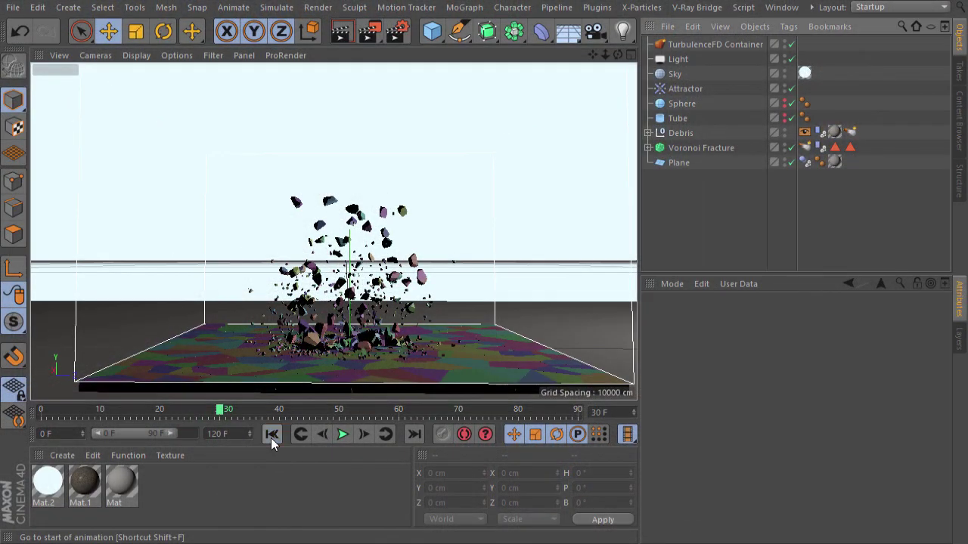
left_click(270, 438)
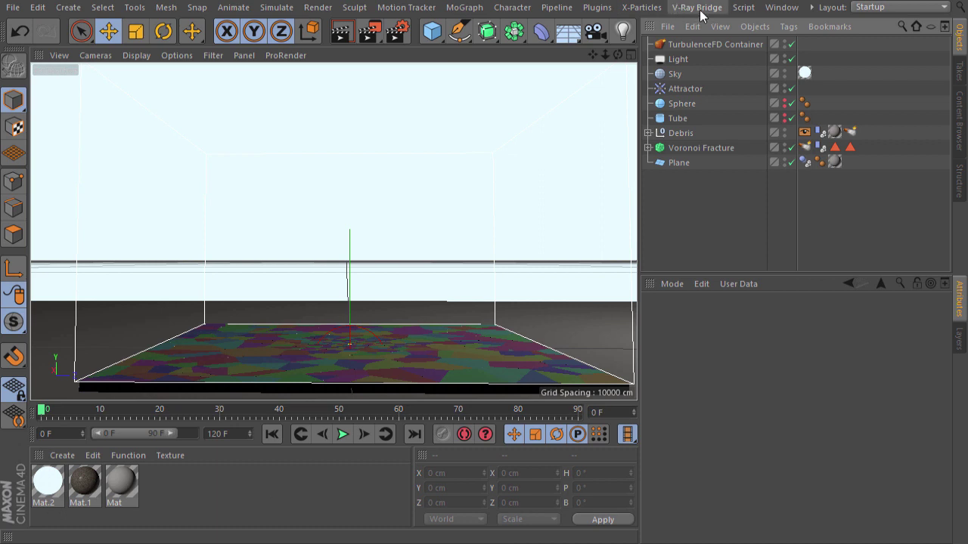
Cache the TurbulenceFD smoke simulation over all 121 frames (1.32 GB) from the Simulation Window.
left_click(597, 8)
mouse_move(640, 49)
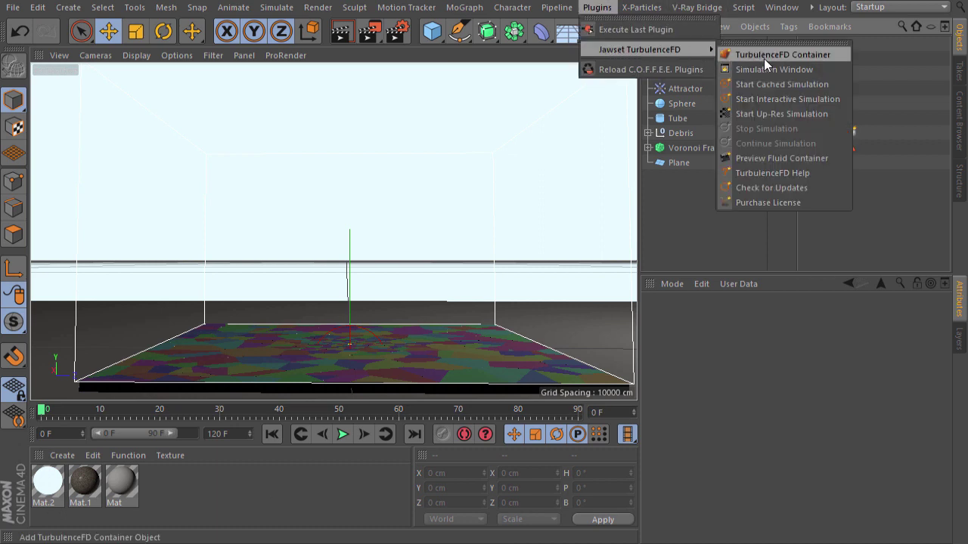
left_click(764, 57)
mouse_move(654, 13)
left_mouse_down()
mouse_move(671, 435)
mouse_move(657, 430)
left_mouse_up()
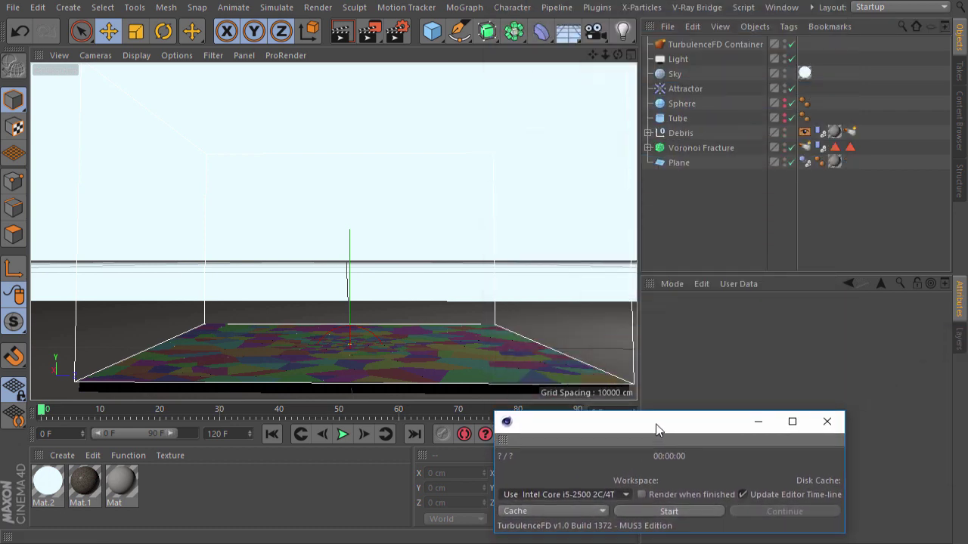
left_click(666, 512)
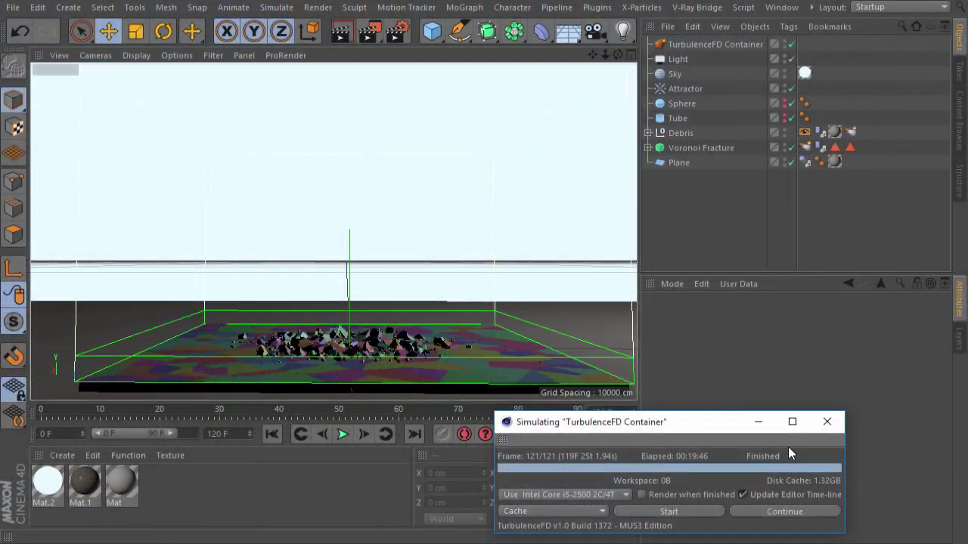
left_click(827, 423)
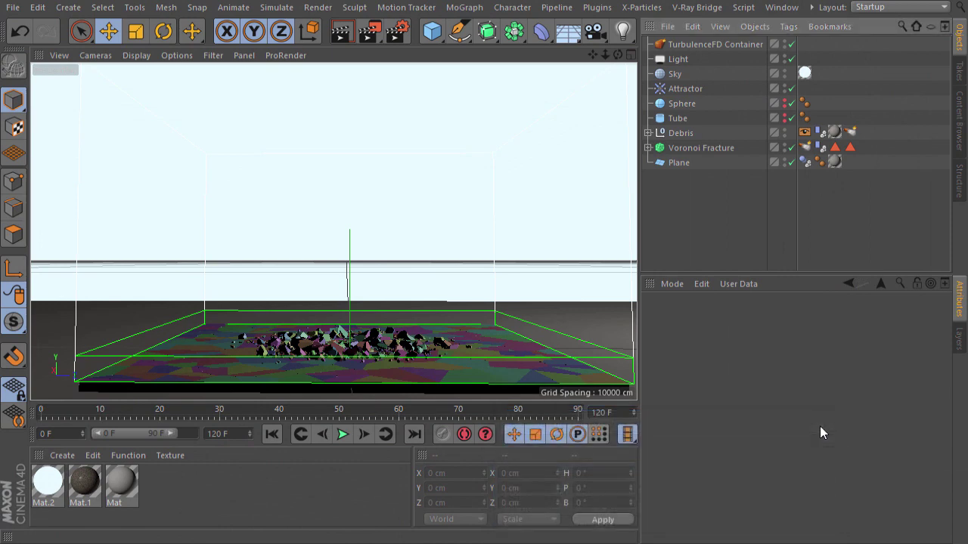
Play the cached smoke from frame 0, stop at frame 26, and render a preview.
left_click(273, 435)
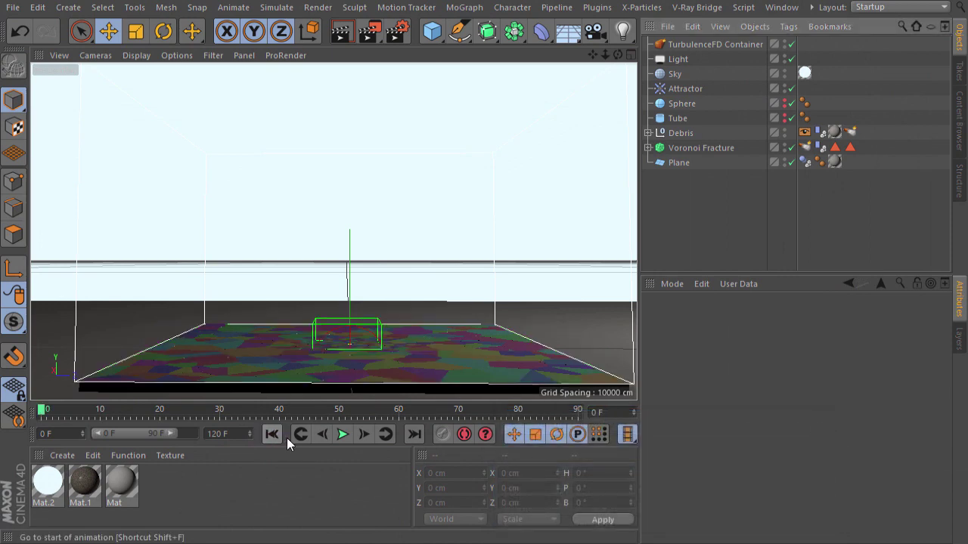
left_click(342, 435)
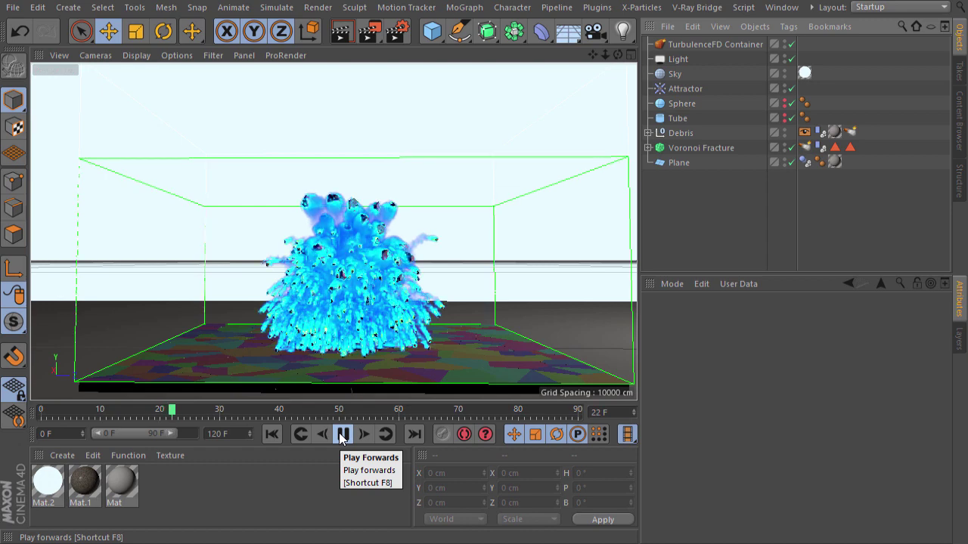
left_click(341, 434)
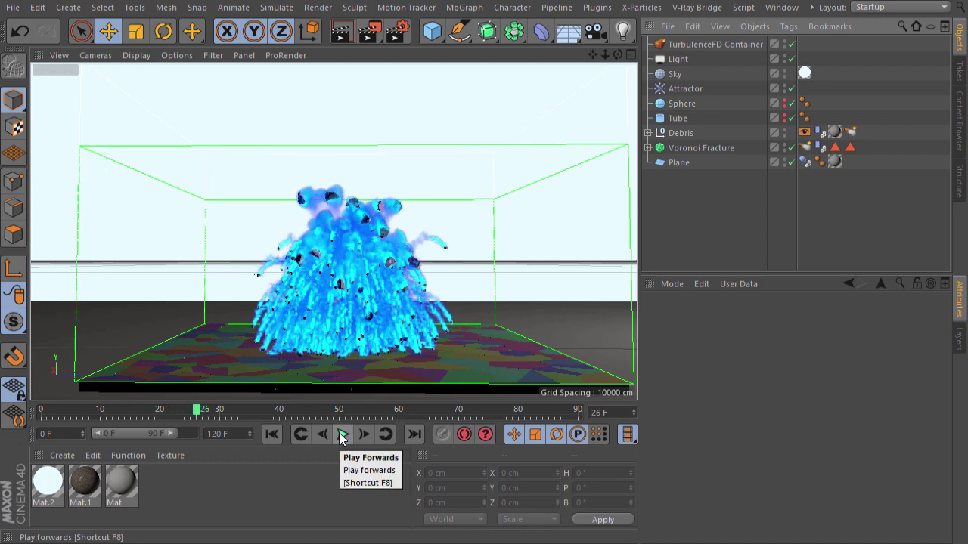
left_click(345, 42)
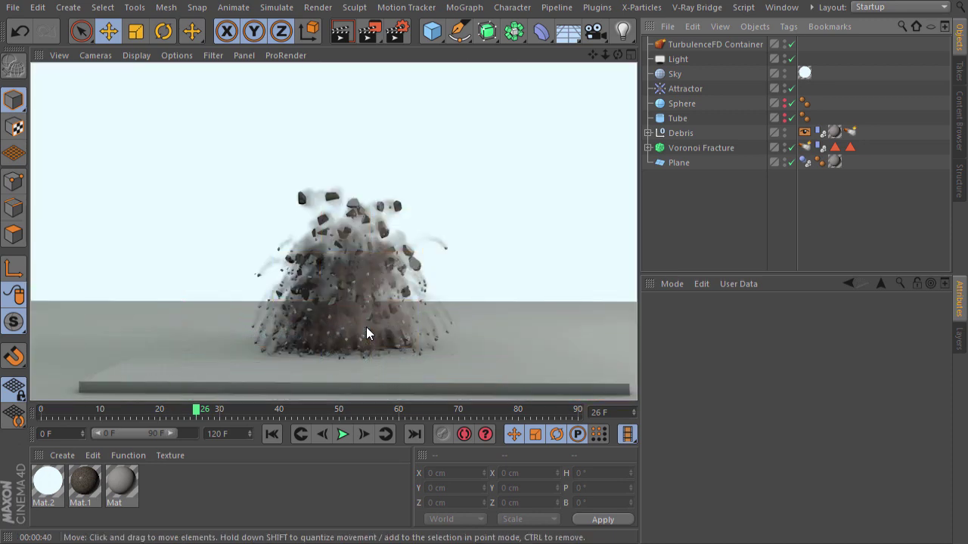
left_click(343, 372)
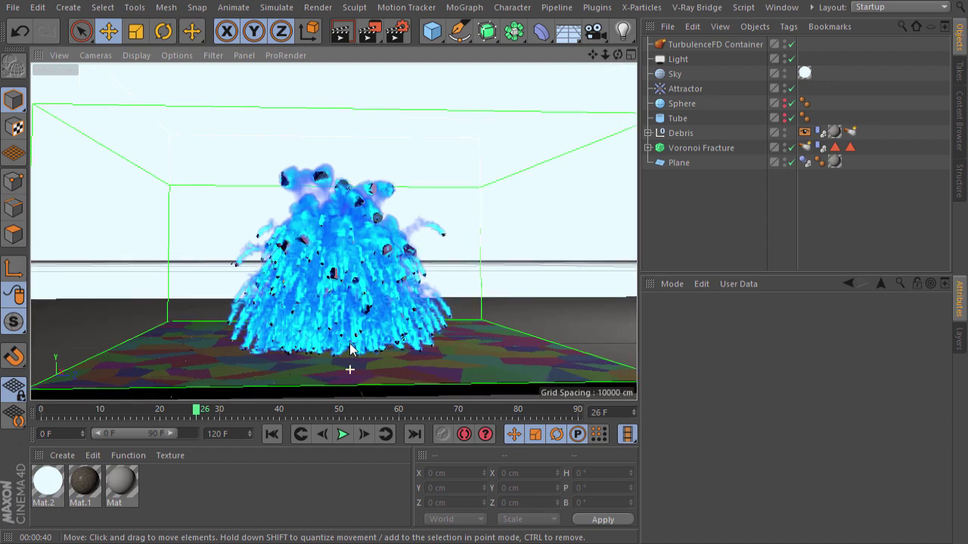
Nudge the view lower and around the smoke, then render it again.
left_click_drag(591, 56, 591, 72)
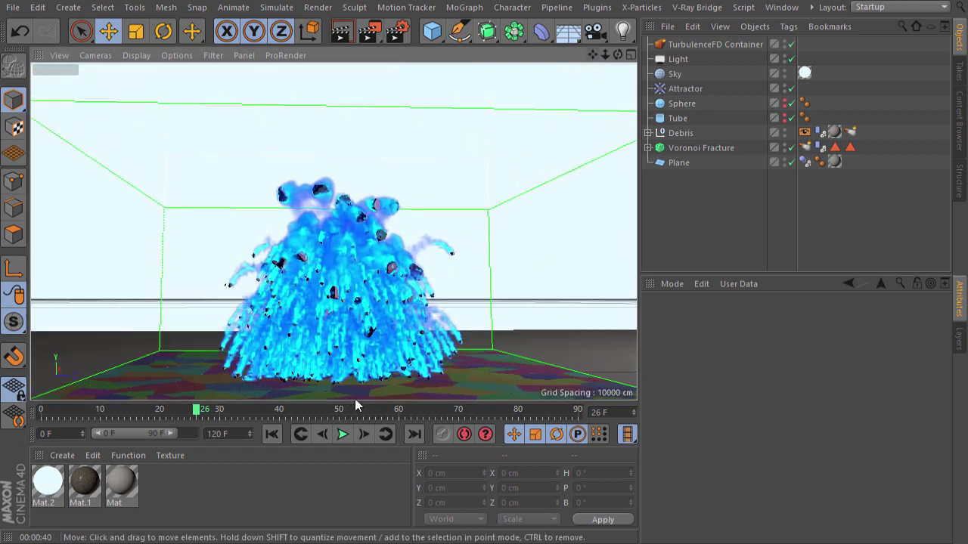
left_click_drag(355, 406, 355, 396, "alt")
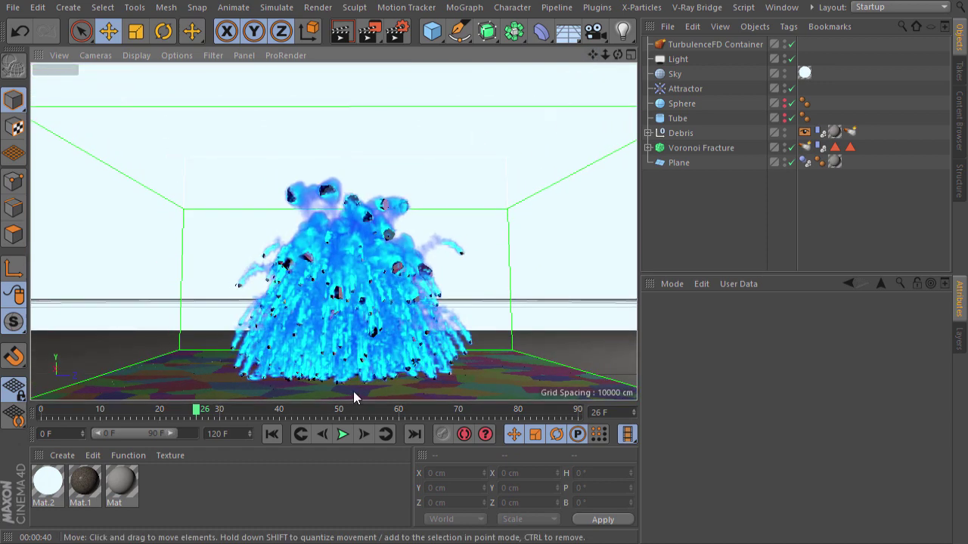
left_click(344, 36)
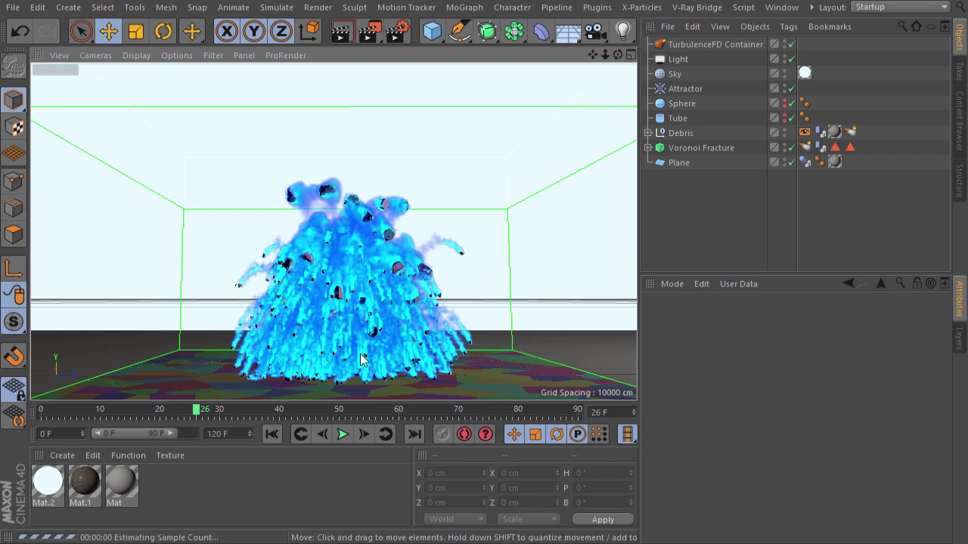